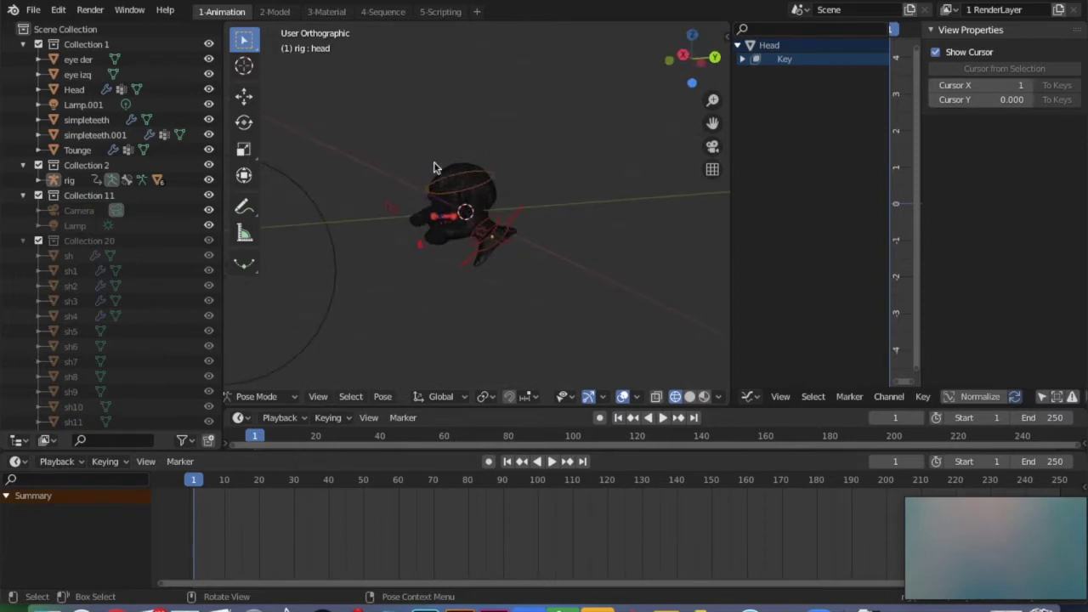
- Examine the rigged head from several angles in the 2-Model workspace and return to the 1-Animation workspace
middle_click_drag(414, 228, 416, 229)
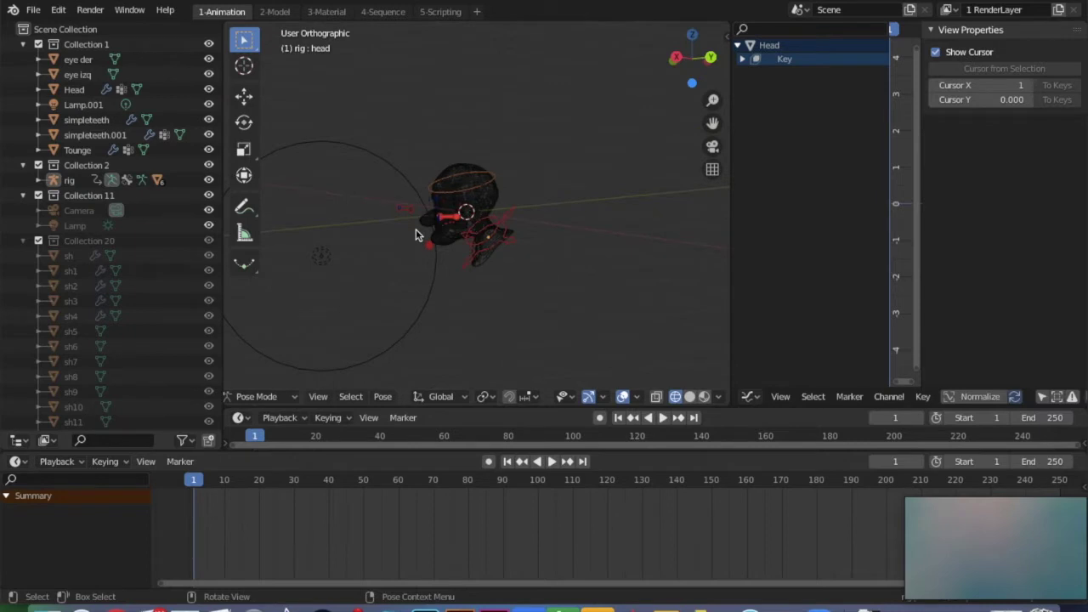
left_click(274, 12)
middle_click_drag(296, 217, 297, 215)
middle_click_drag(586, 130, 586, 130)
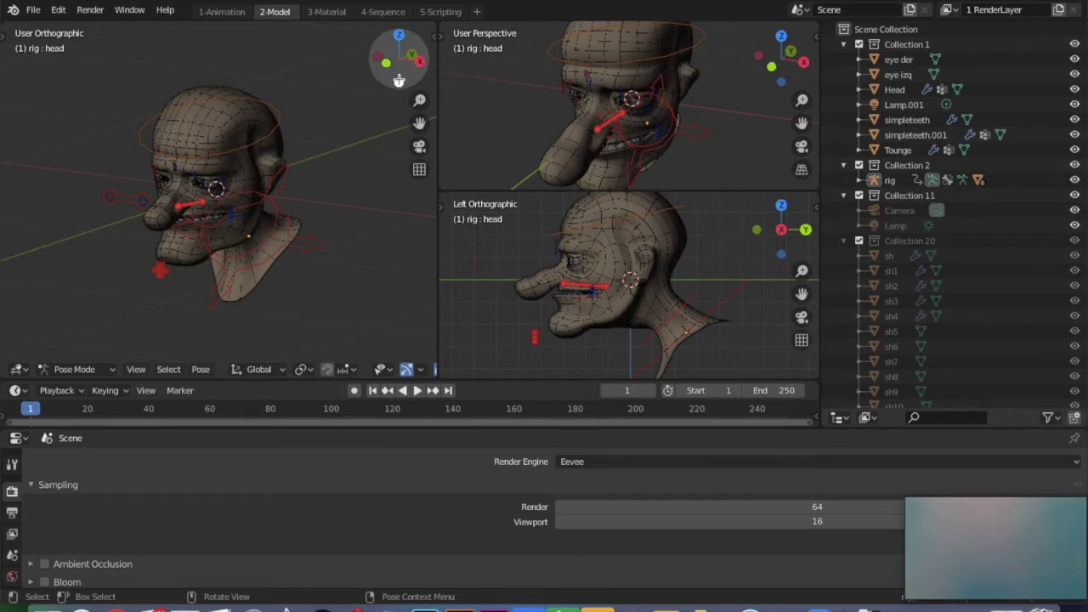
left_click_drag(398, 80, 390, 95)
middle_click_drag(342, 169, 342, 174)
key("alt")
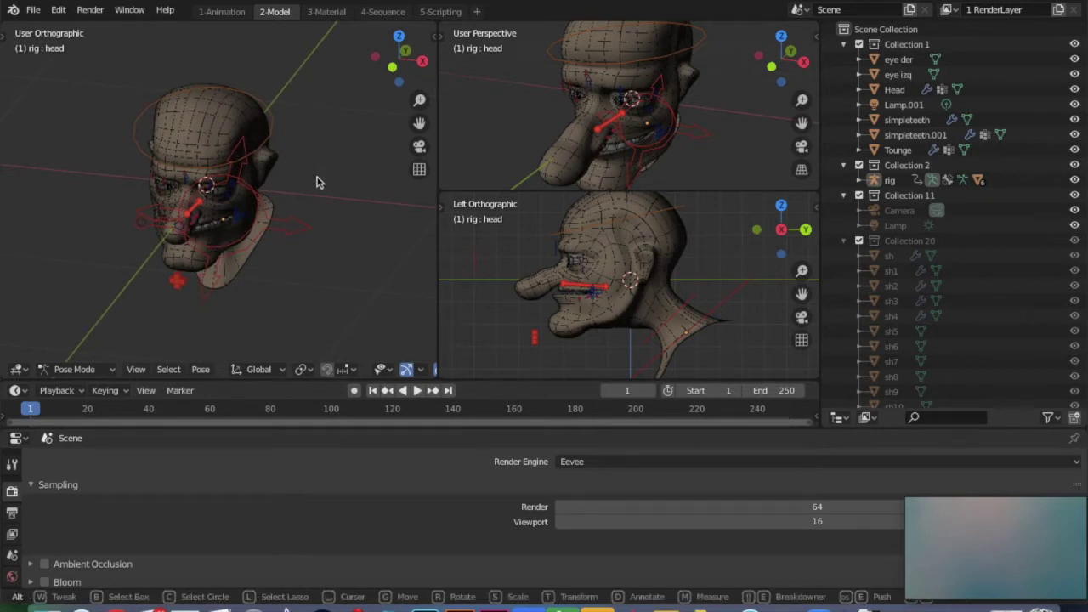
left_click_drag(316, 172, 357, 176)
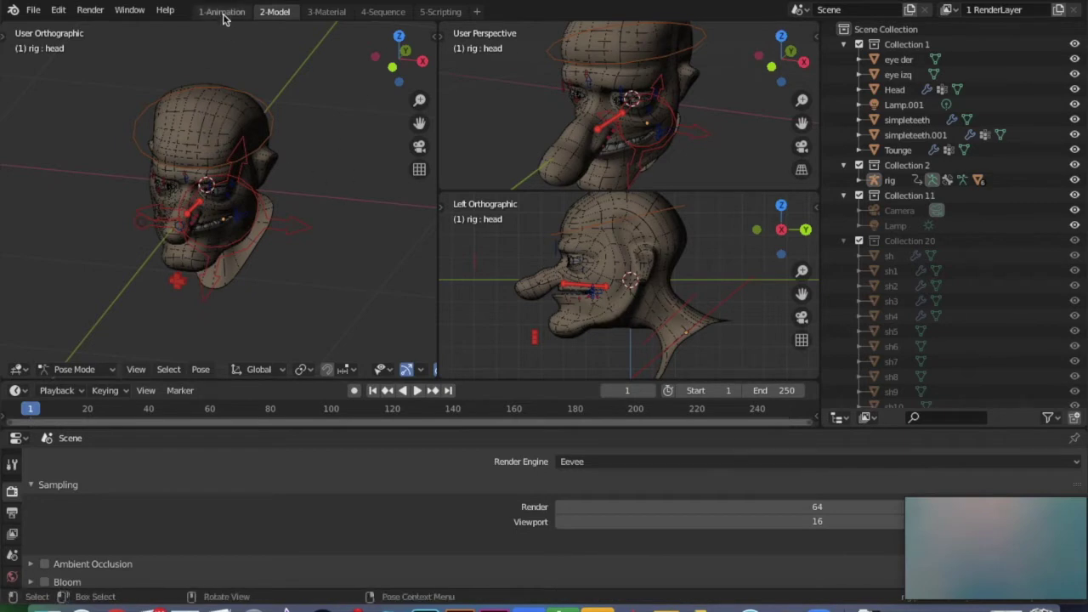
left_click(223, 12)
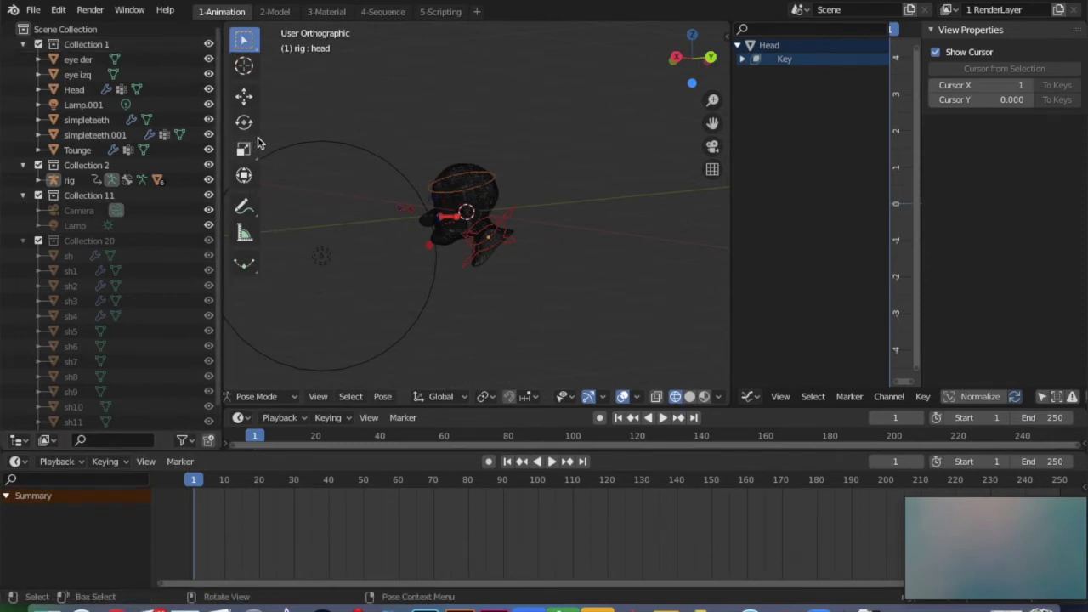
- Display the head model with Solid shading in the 3D viewport of the Animation workspace
middle_click_drag(493, 209, 532, 152)
scroll(496, 209, "up", 4)
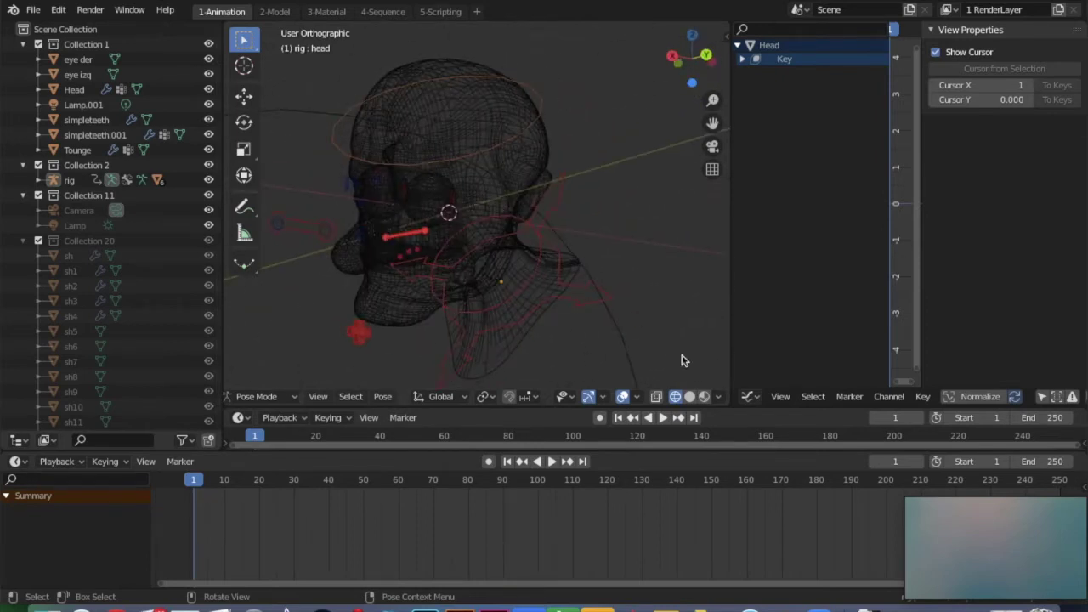
scroll(613, 398, "left", 3)
scroll(613, 398, "right", 3)
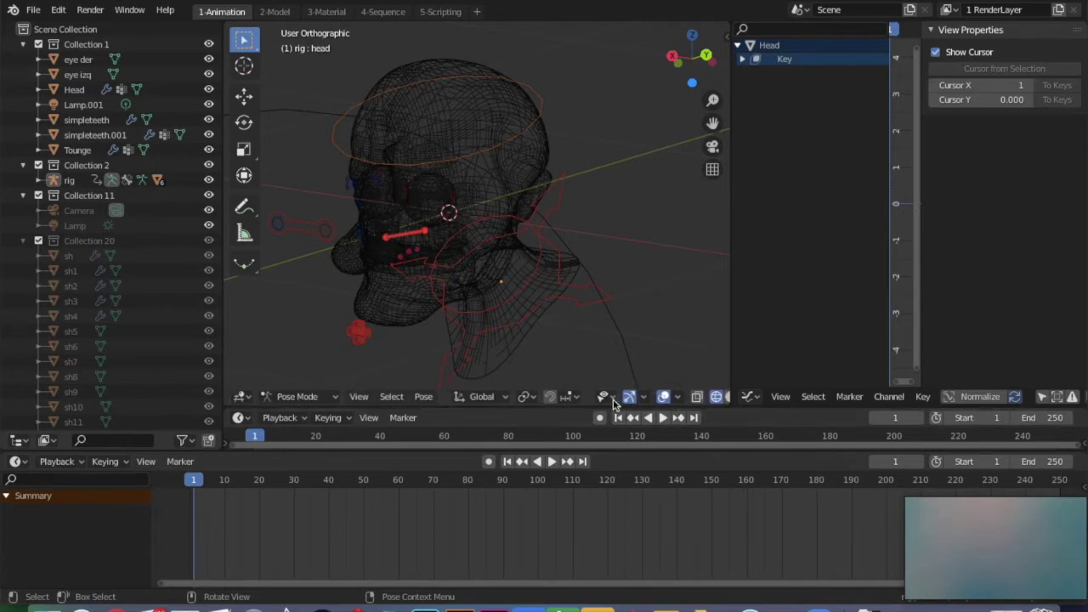
scroll(613, 399, "left", 2)
scroll(613, 398, "right", 2)
scroll(612, 398, "left", 2)
scroll(613, 399, "right", 2)
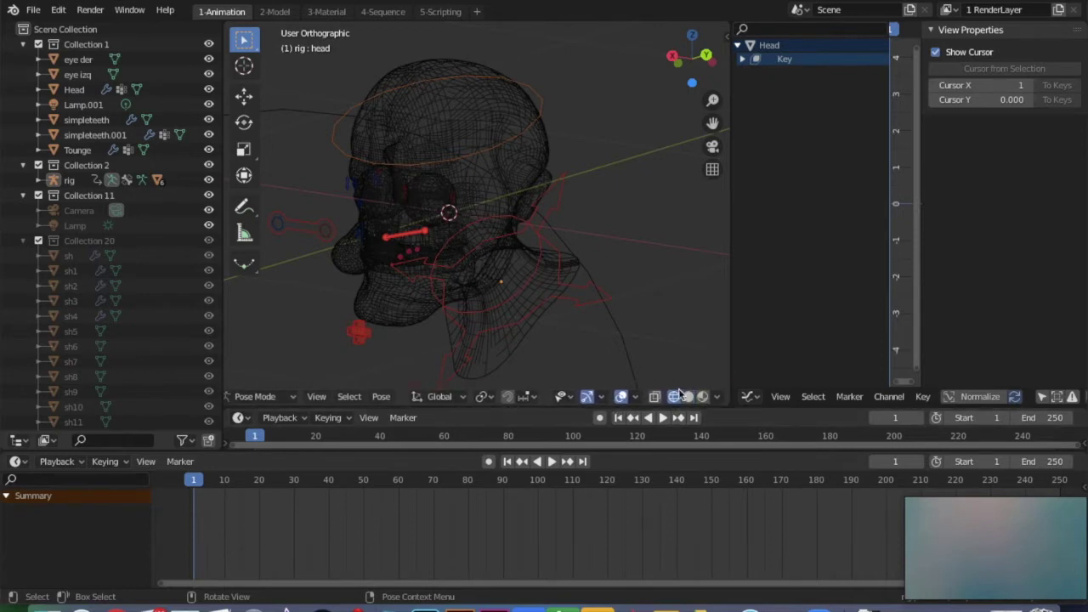
left_click(689, 397)
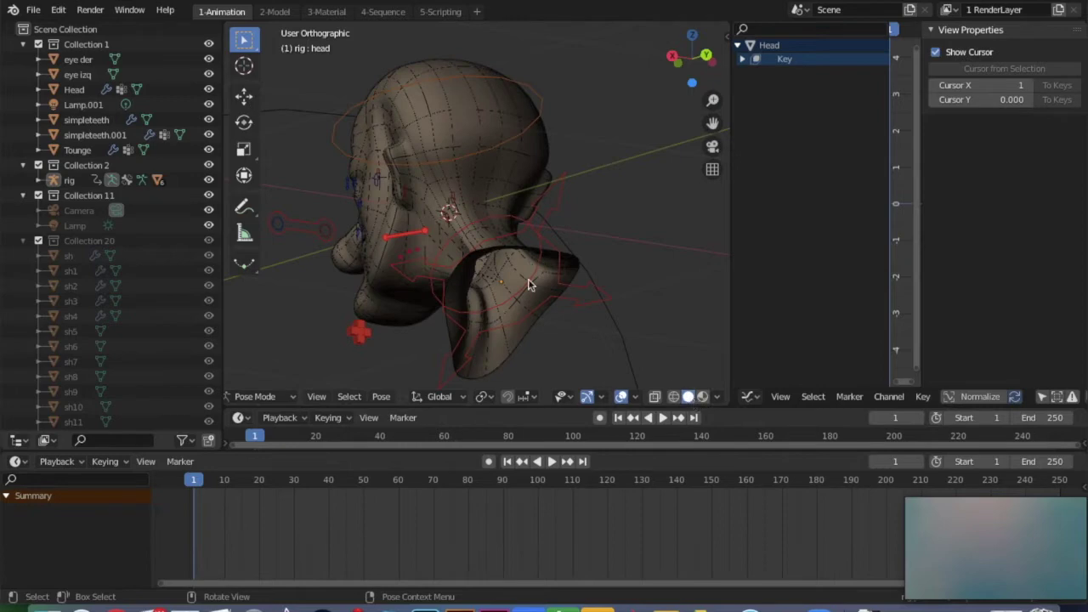
- Examine the solid-shaded head and its rig controls from the back, below, front and side
scroll(498, 279, "right", 10)
scroll(498, 279, "up", 6)
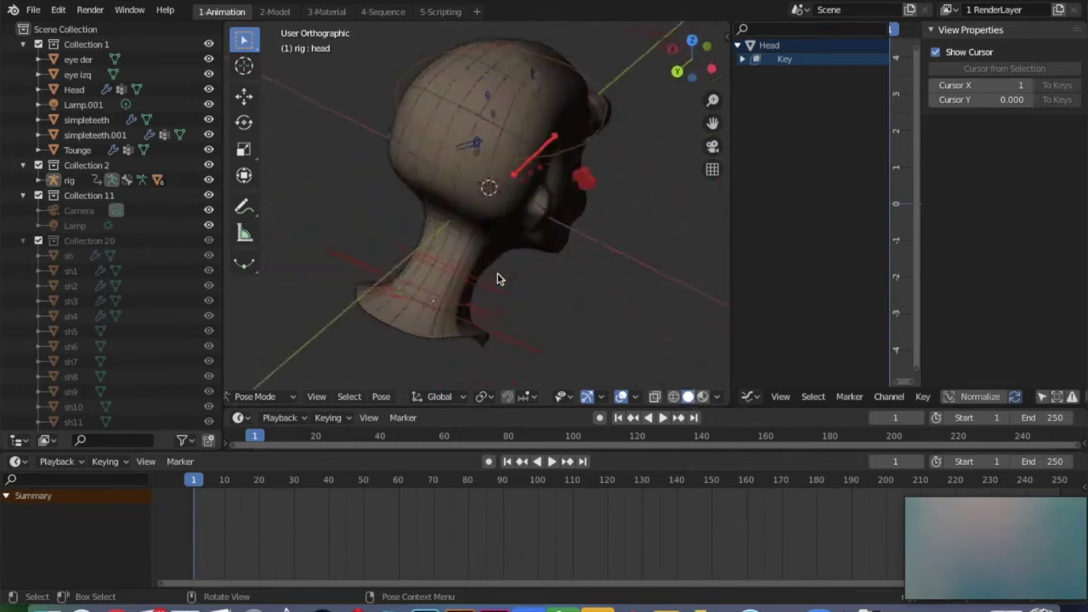
scroll(498, 279, "down", 10)
scroll(498, 279, "right", 10)
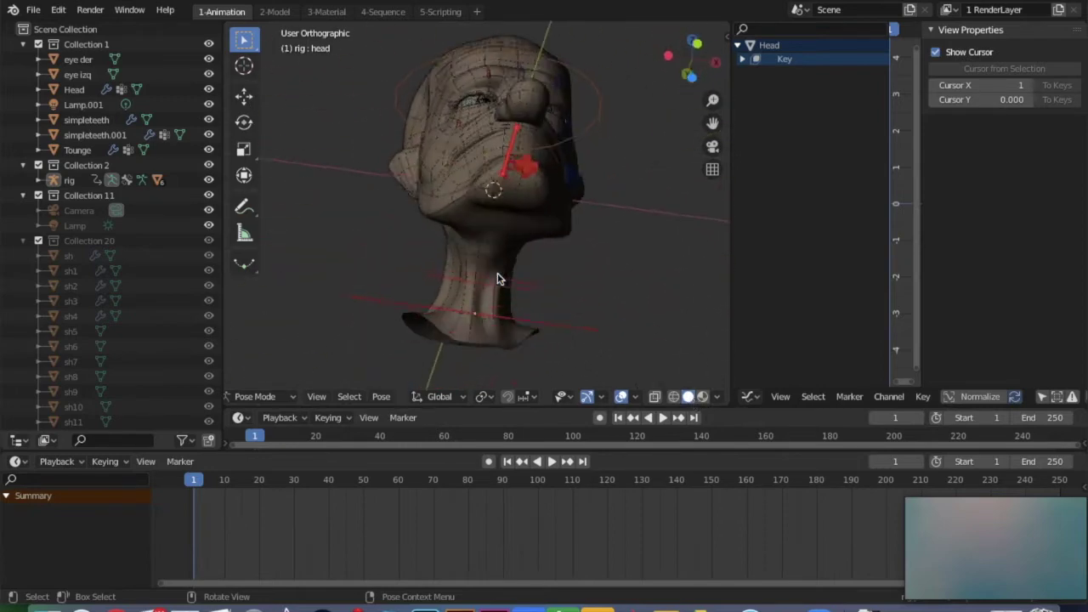
scroll(498, 278, "up", 5)
scroll(498, 279, "right", 6)
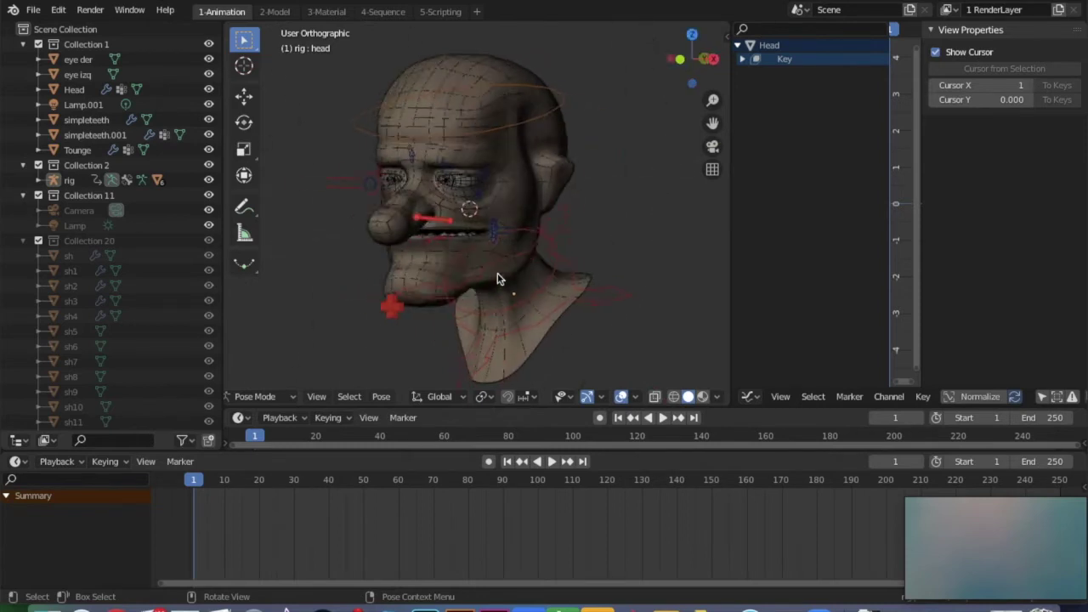
scroll(498, 279, "right", 2)
scroll(503, 111, "right", 3)
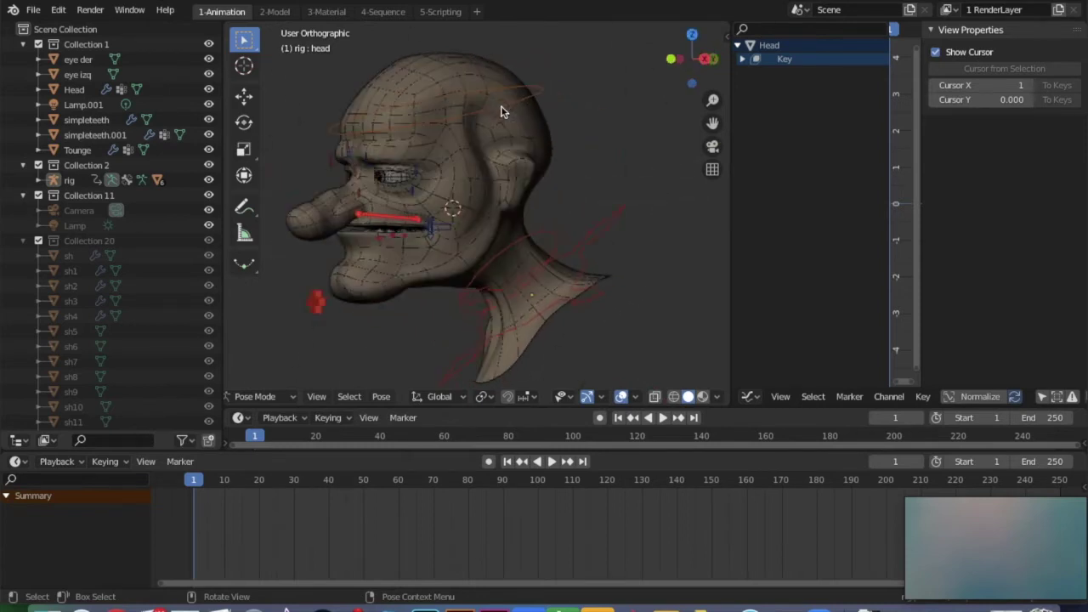
scroll(502, 111, "left", 5)
scroll(502, 112, "right", 3)
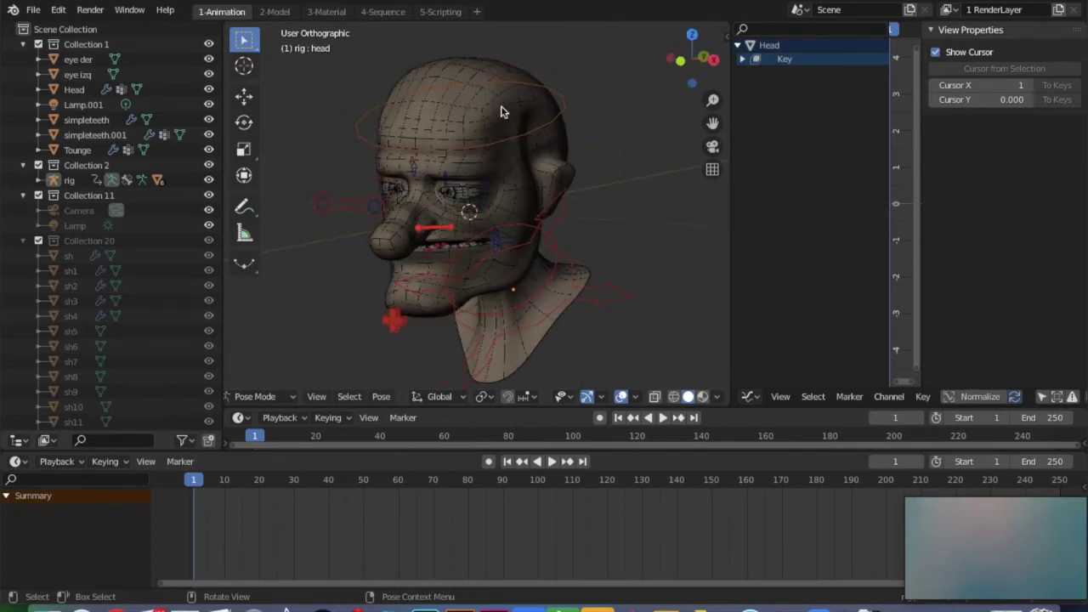
- Use the Move tool to raise the eye target control about 0.11 along the Z axis and bring it back down
left_click(244, 67)
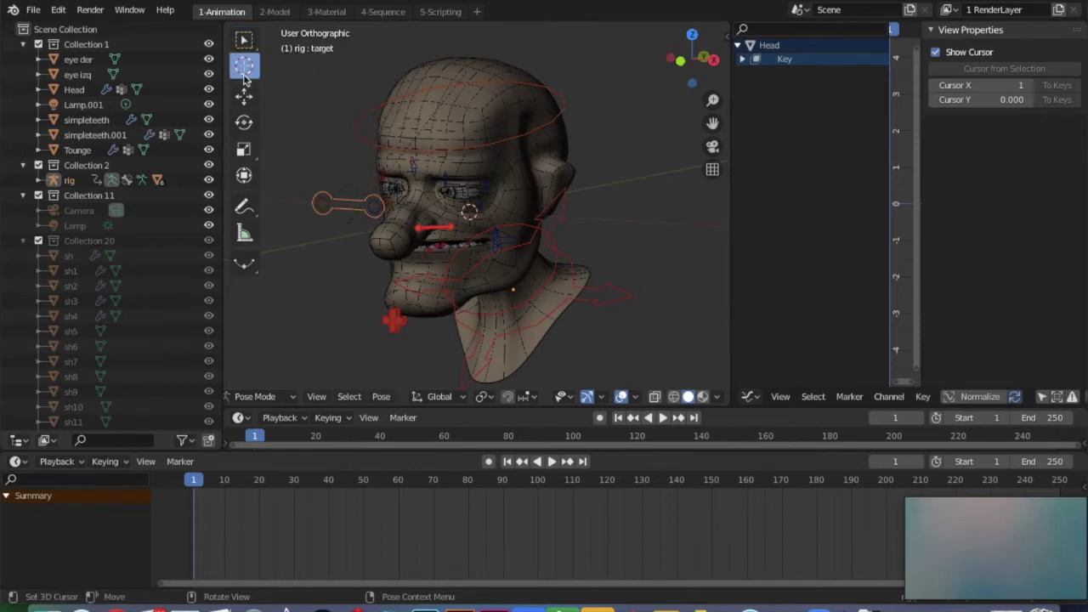
left_click_drag(349, 164, 350, 113)
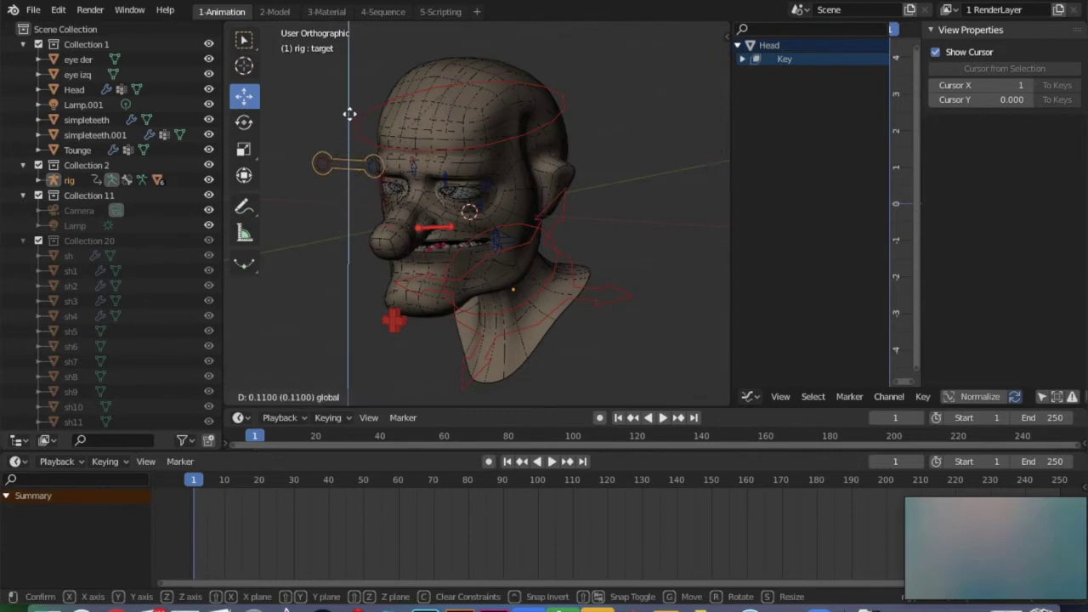
left_click_drag(345, 156, 344, 176)
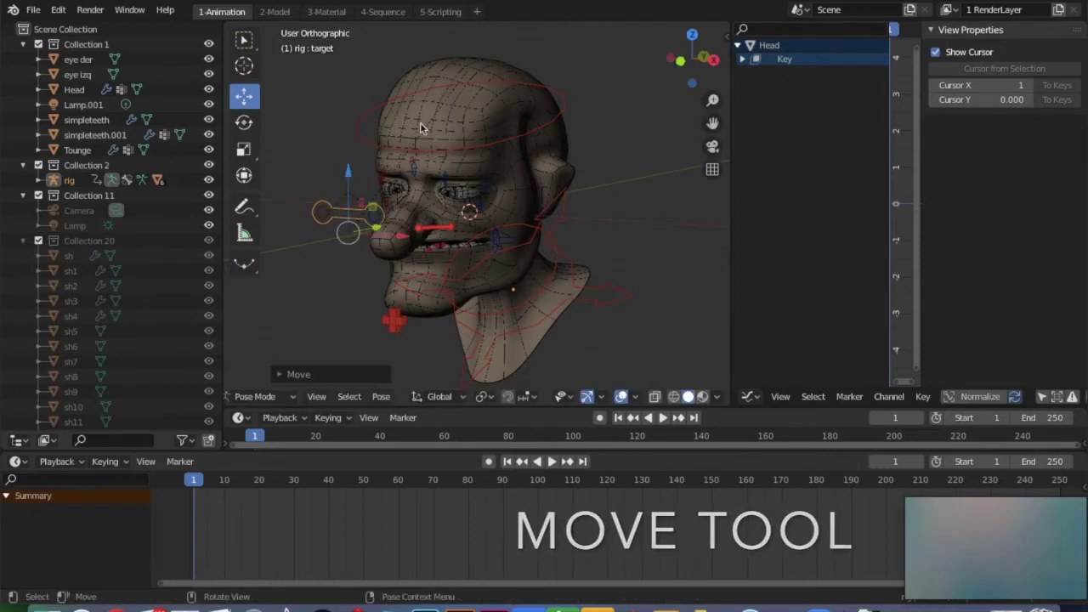
- Select the head control ring and tilt the head with the Rotate tool
left_click(359, 117)
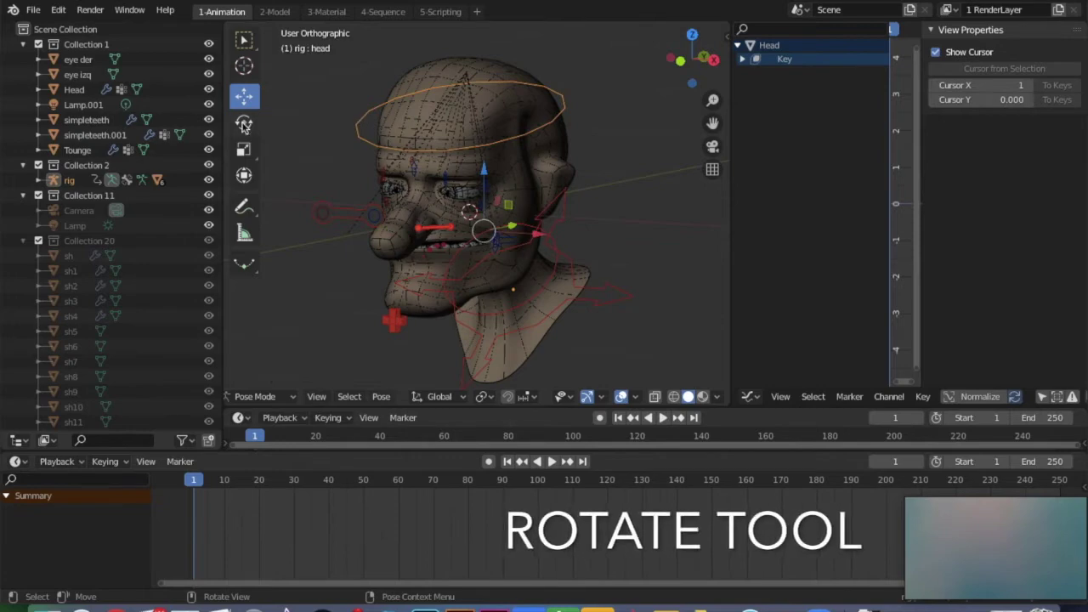
left_click(244, 123)
left_click_drag(464, 238, 537, 243)
- Select the neck control ring and rotate the neck with the Rotate tool
left_click(552, 245)
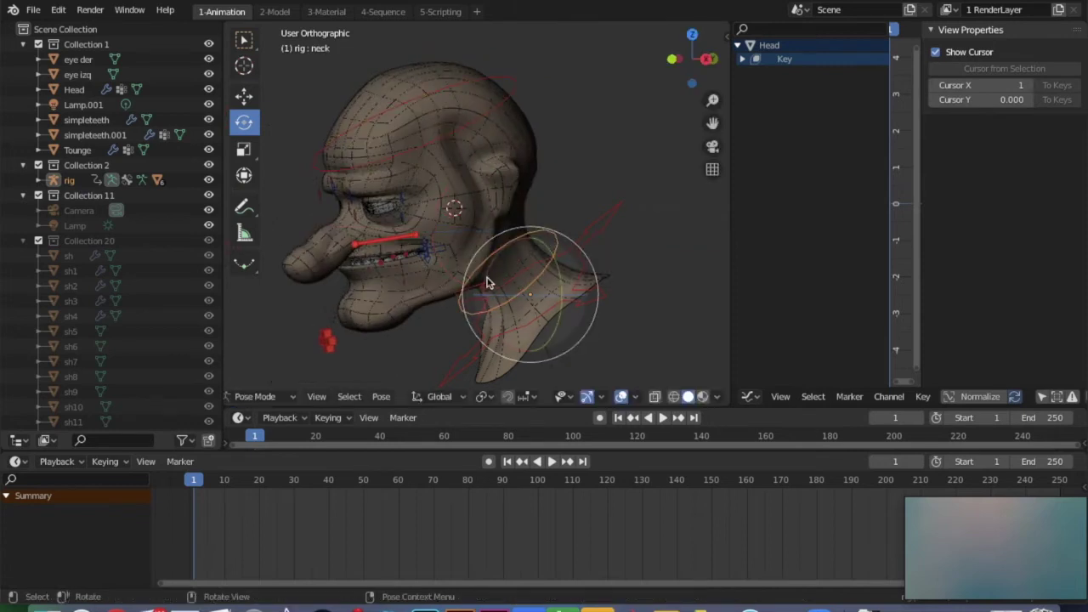
middle_click_drag(484, 303, 484, 306)
left_click_drag(486, 315, 413, 296)
scroll(411, 297, "left", 10)
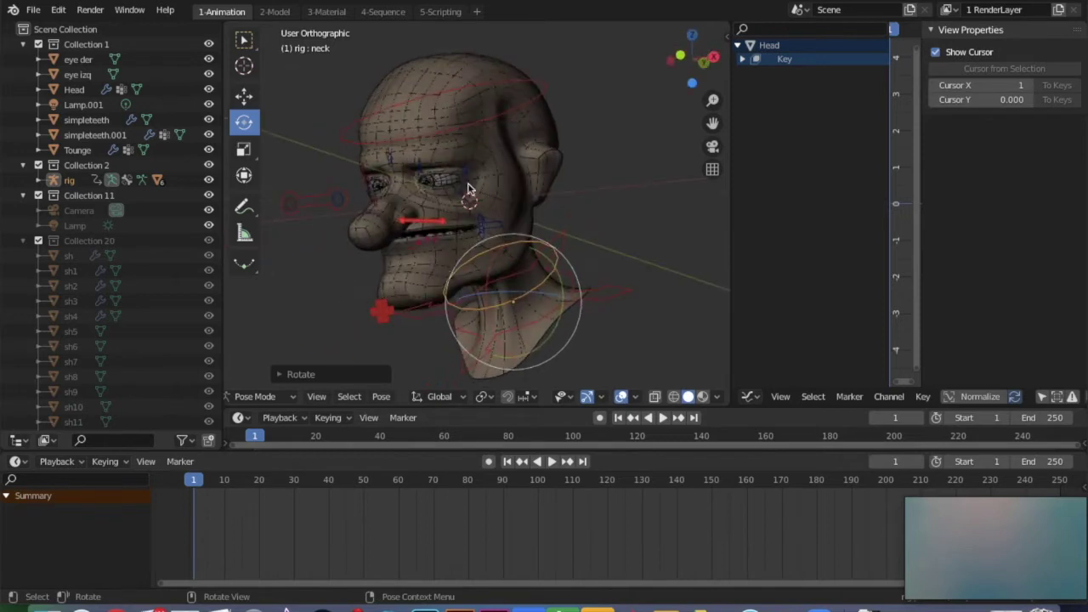
- Try enlarging the head control with the Scale tool and undo the resize
left_click(449, 138)
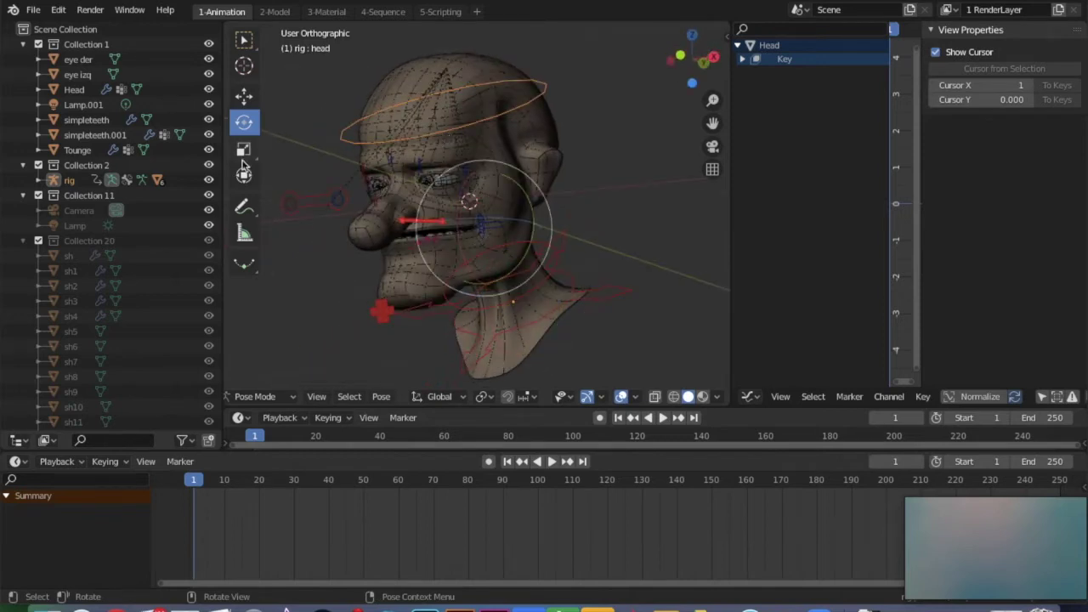
left_click_drag(484, 176, 590, 86)
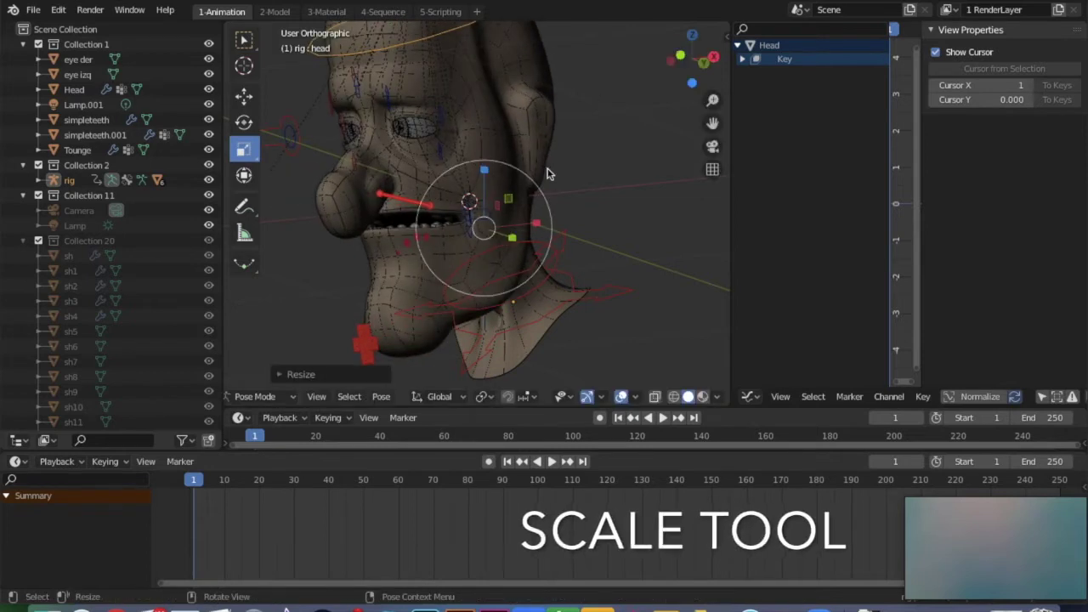
key("ctrl+z")
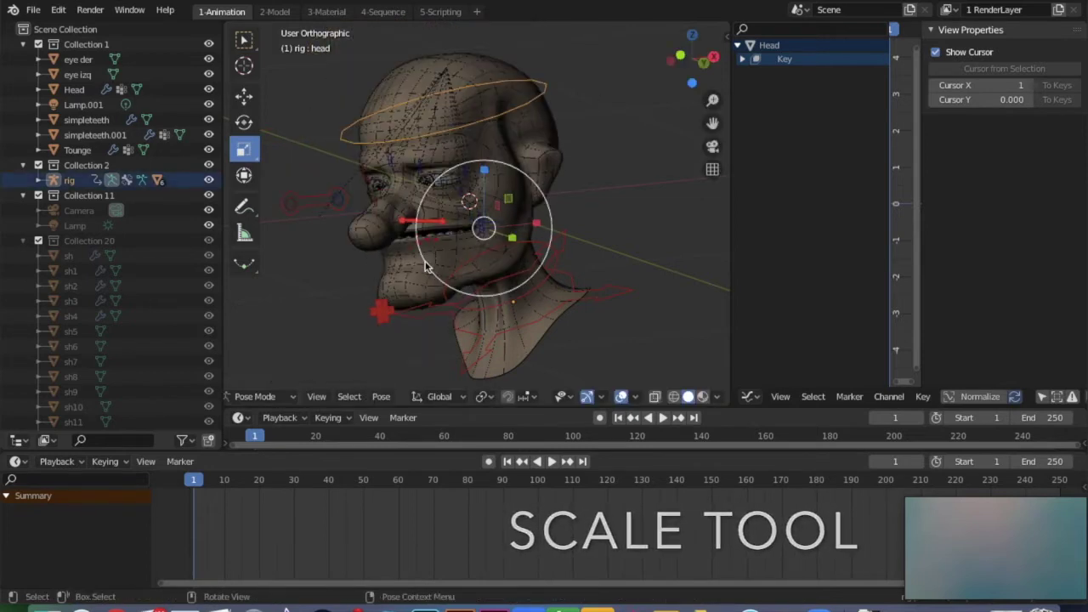
- Try resizing the head control with the combined Transform tool and undo the change
left_click(244, 176)
left_click_drag(527, 272, 474, 259)
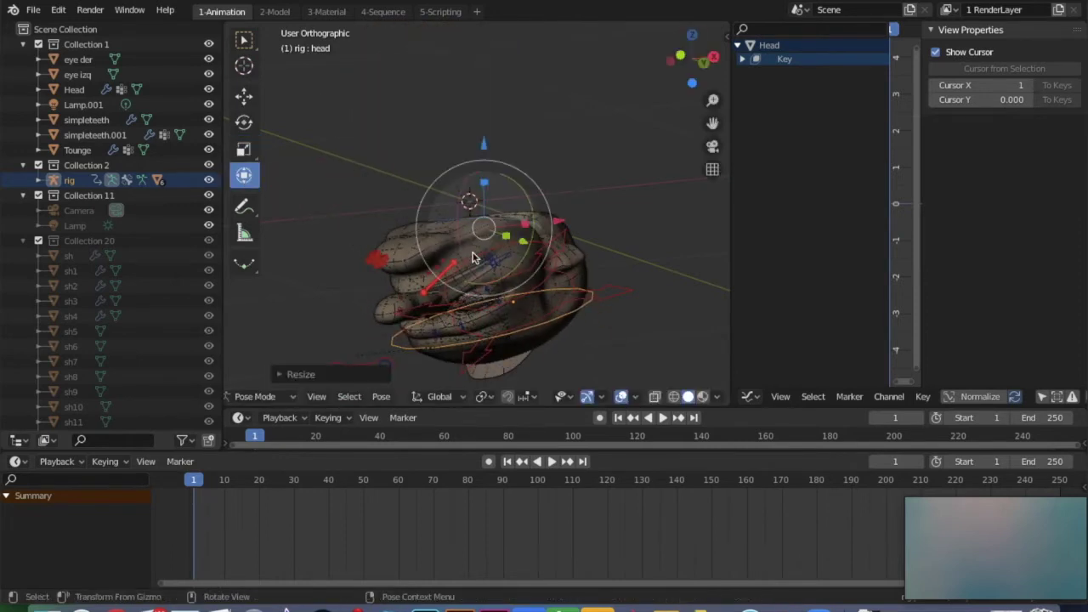
key("ctrl+z")
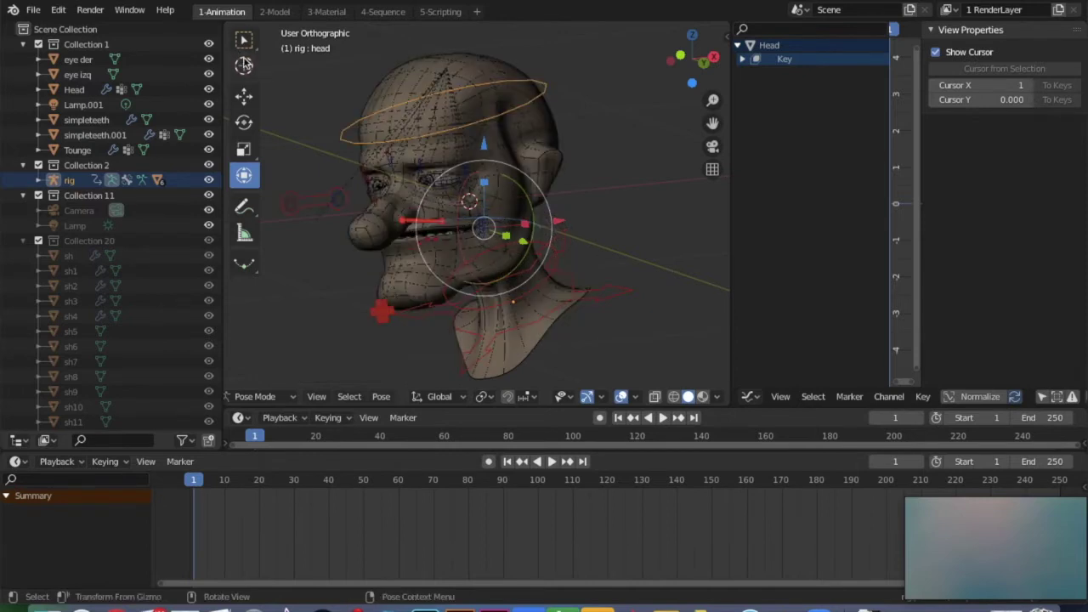
- Try rotating the head control about the global Z axis and undo the rotation
left_click(243, 99)
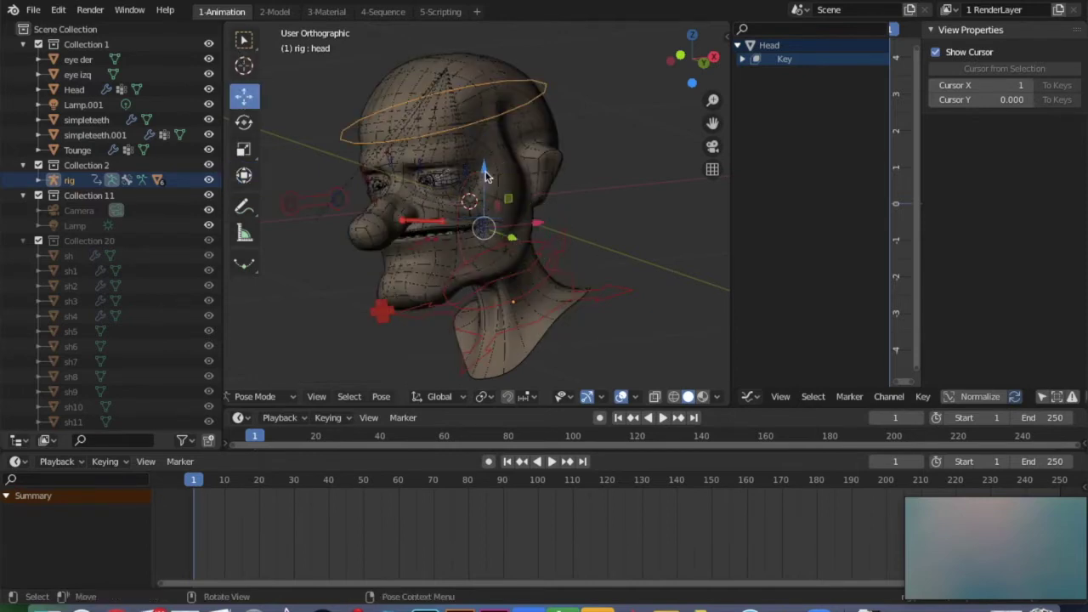
key("r")
key("z")
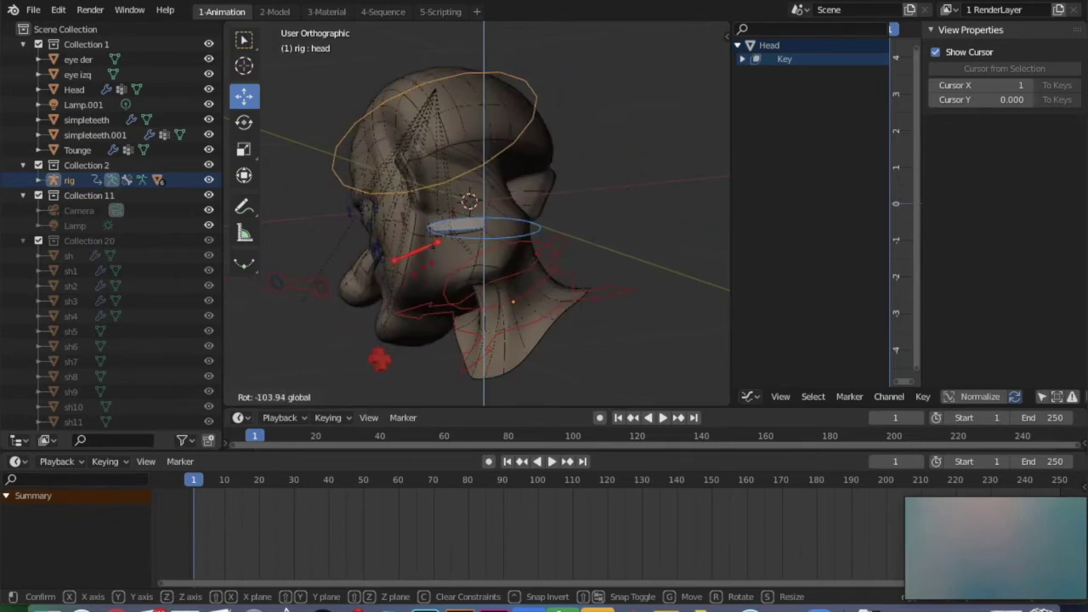
left_click(460, 211)
key("ctrl+z")
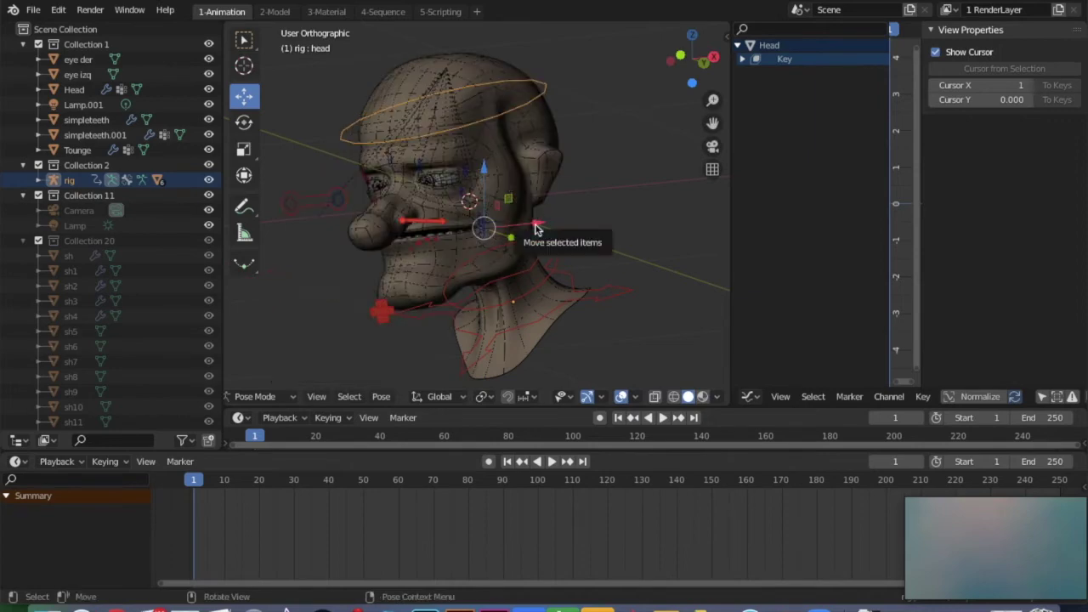
- Grab the jaw2 control below the chin and move it down about 0.11 to open the mouth
middle_click_drag(468, 157, 468, 150)
scroll(469, 157, "up", 4)
scroll(468, 157, "up", 2)
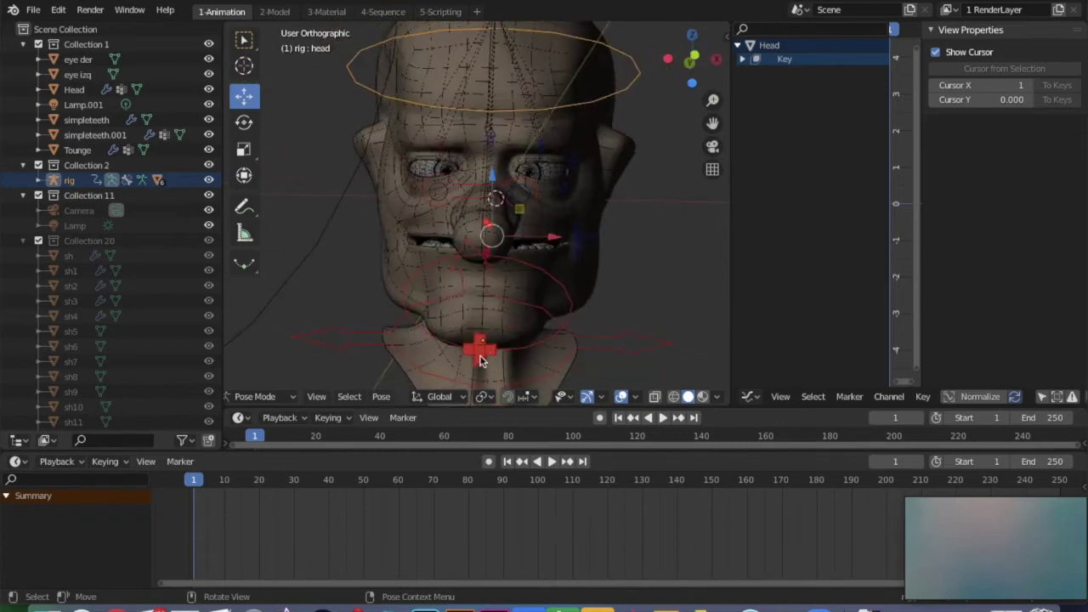
middle_click_drag(479, 359, 478, 357)
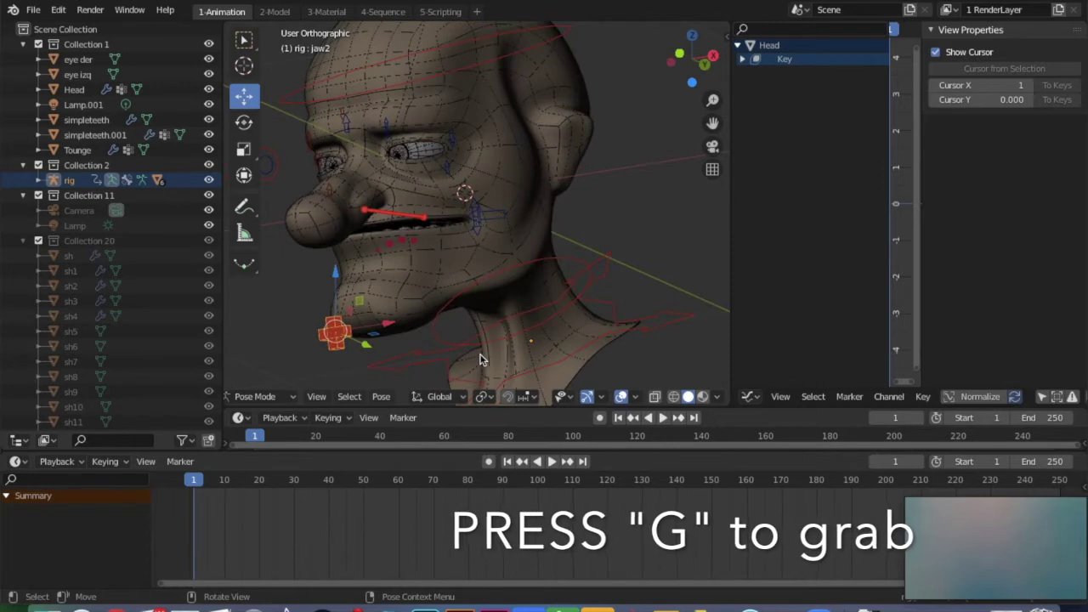
key("g")
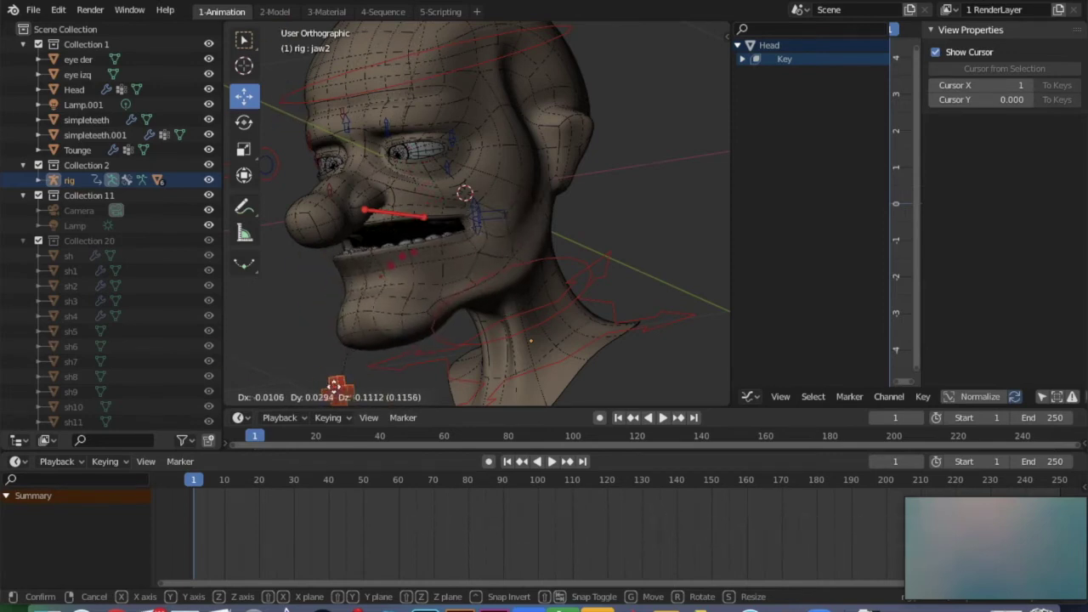
left_click(333, 388)
mouse_move(305, 344)
middle_mouse_down()
mouse_move(272, 344)
mouse_move(305, 348)
middle_mouse_up()
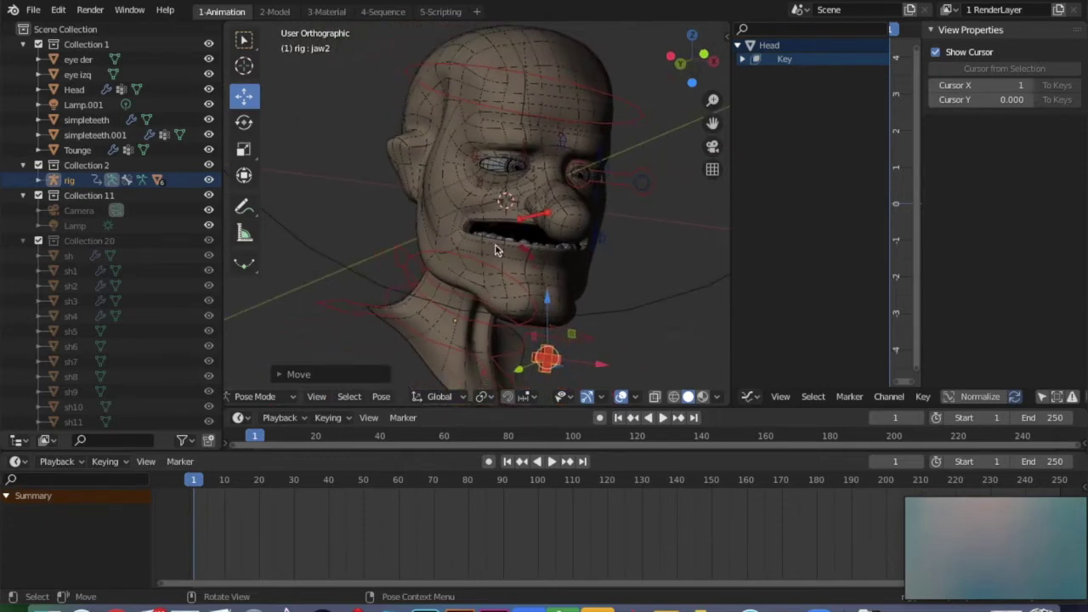
- Grab the eye target control in front of the face and reposition it freely
left_click(612, 180)
key("g")
left_click(607, 181)
- Rotate the neck control freely with trackball rotation to tilt the whole head
left_click(454, 321)
key("r")
key("r")
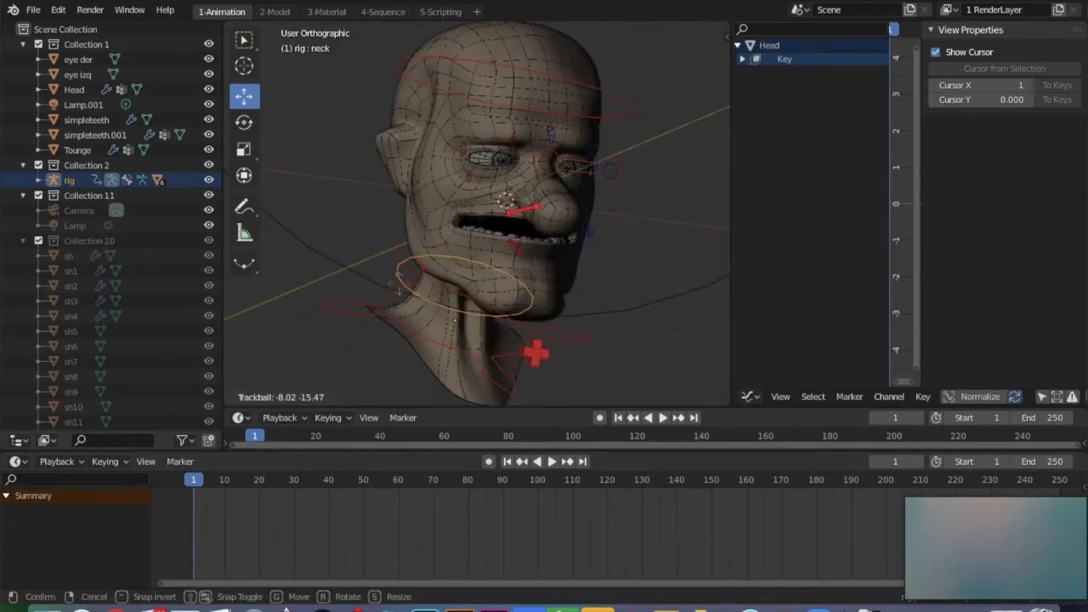
left_click(466, 301)
middle_click_drag(466, 302, 510, 254)
left_click(479, 321)
key("r")
left_click(479, 321)
- Select the mouth-corner control "o" and move it along the global X axis to reshape the mouth
left_click(509, 212)
key("g")
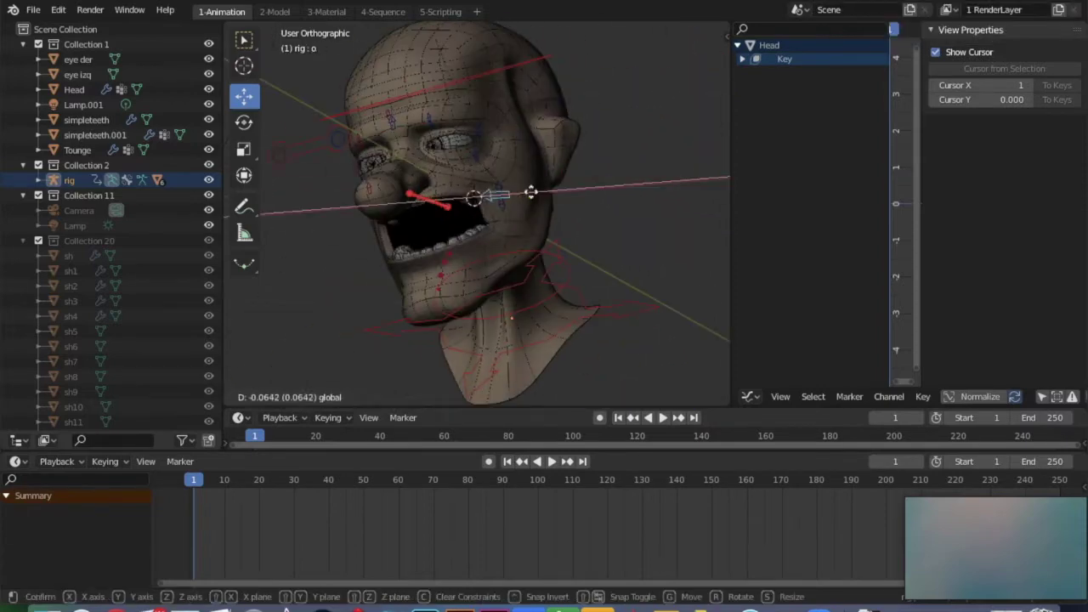
left_click(464, 211)
middle_click_drag(532, 154, 583, 68)
key("g")
key("x")
left_click(643, 226)
- Move the selected facial control vertically along the Z axis in two adjustments
key("g")
key("z")
left_click(445, 76)
key("g")
key("z")
left_click(444, 48)
- Grab and reposition the small facial controls around the brow to change the expression
left_click(445, 150)
key("g")
left_click(425, 136)
middle_click_drag(425, 136, 463, 221)
left_click(402, 134)
key("g")
left_click(425, 132)
- Grab and reposition the remaining lower-face and mid-face controls to try another expression
left_click(557, 357)
key("g")
left_click(555, 361)
left_click(464, 213)
key("g")
left_click(546, 153)
scroll(590, 139, "down", 5)
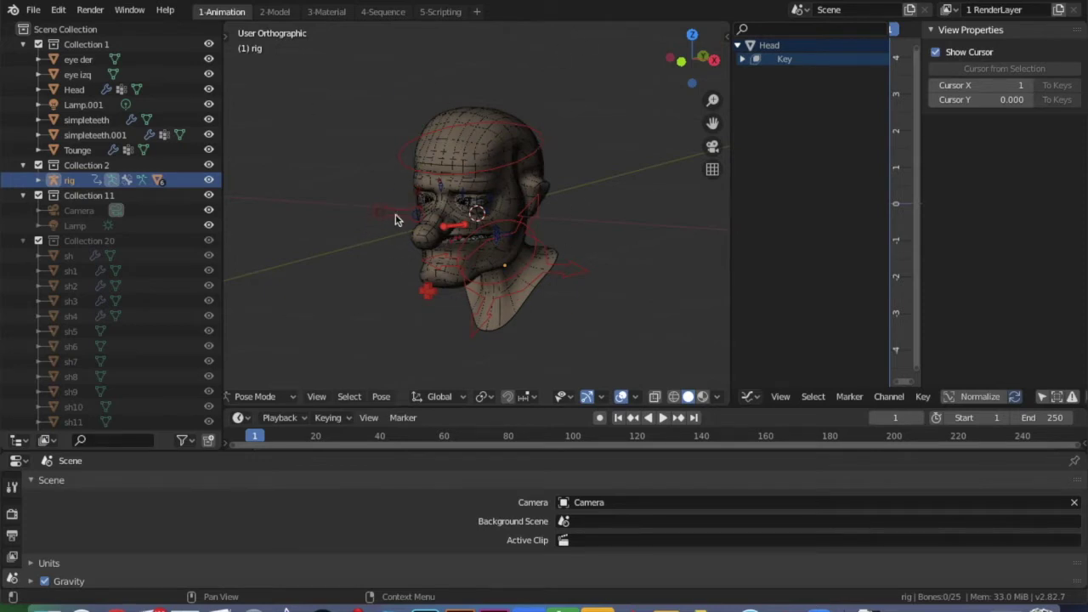
- Box-select all the facial, head and neck controls of the rig and show the viewport's tool shelf
left_click_drag(334, 80, 630, 357)
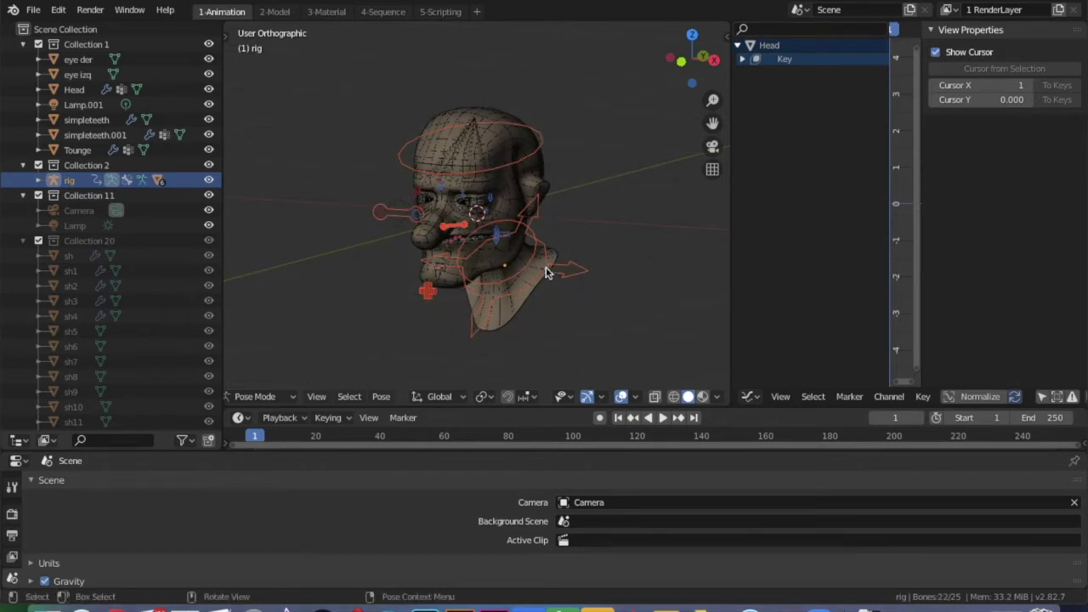
left_click(226, 37)
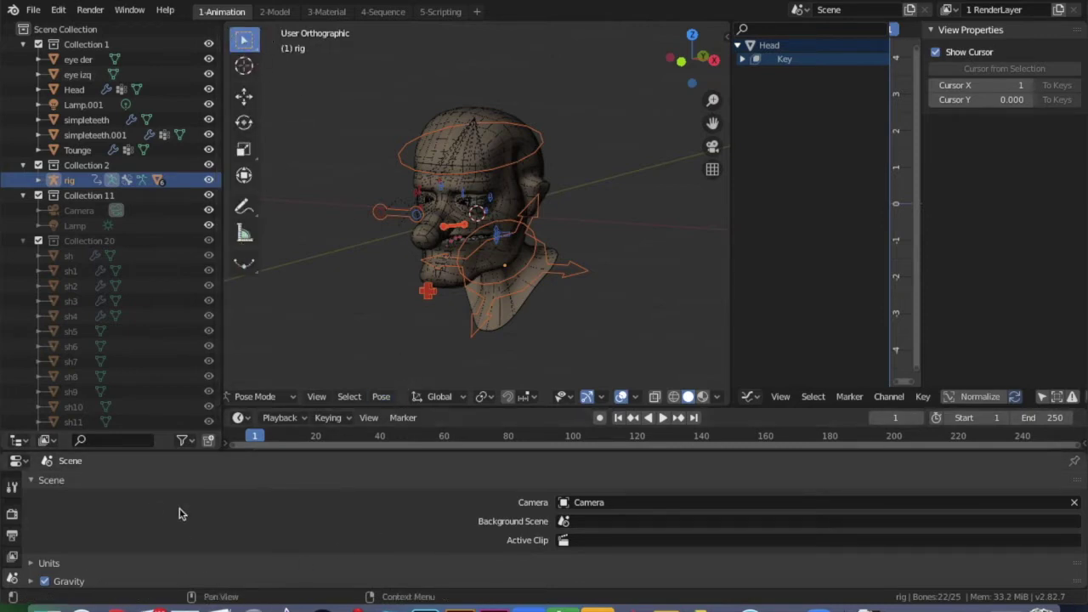
- Change the Properties editor area to a Timeline and set the current frame to 0
left_click(17, 463)
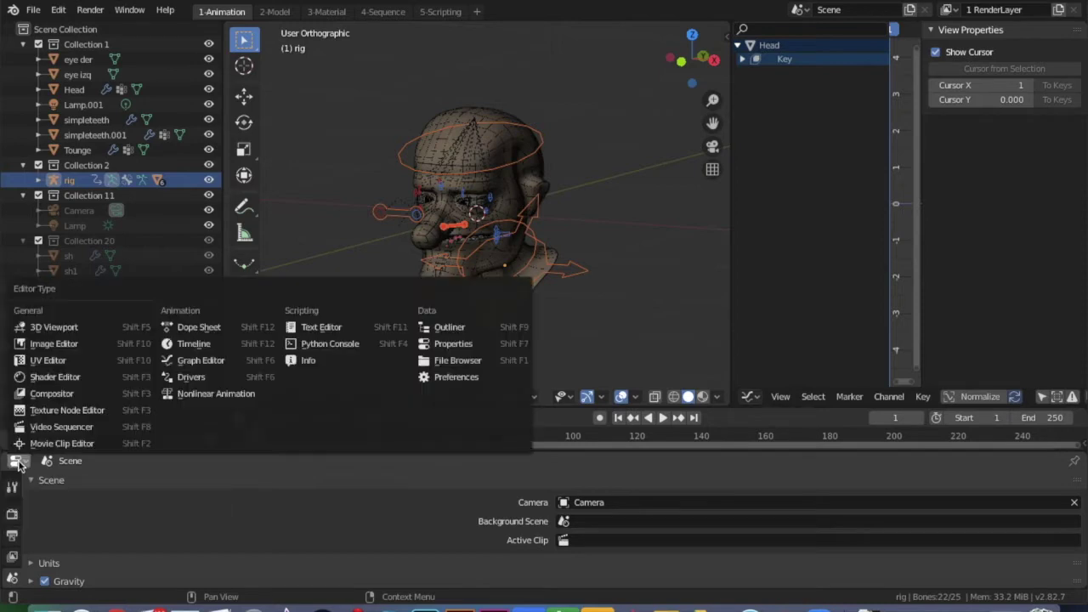
left_click(18, 463)
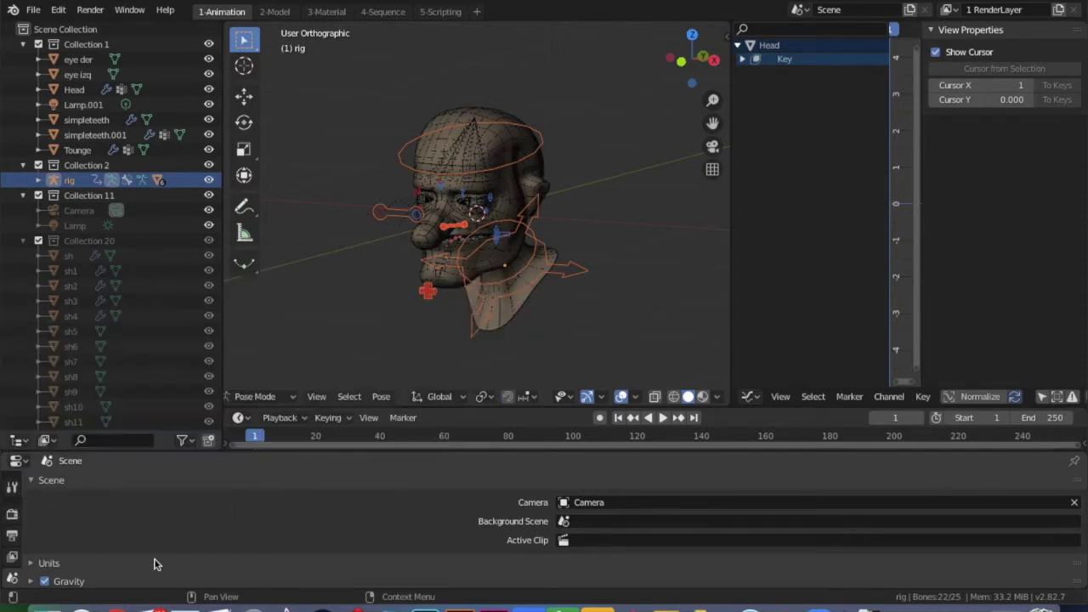
left_click(19, 464)
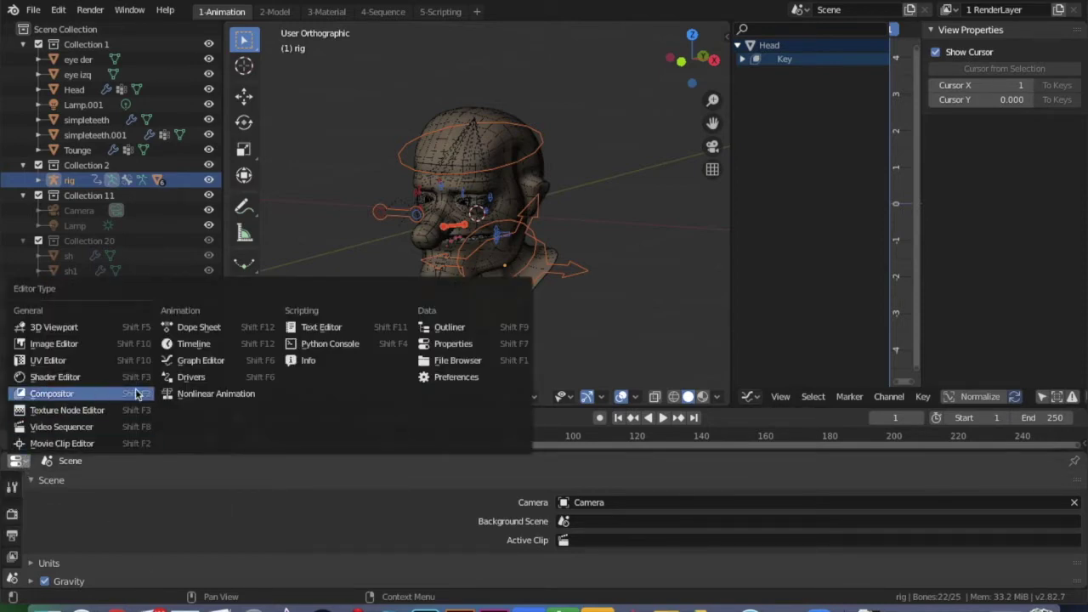
left_click(209, 350)
left_click_drag(219, 485, 166, 463)
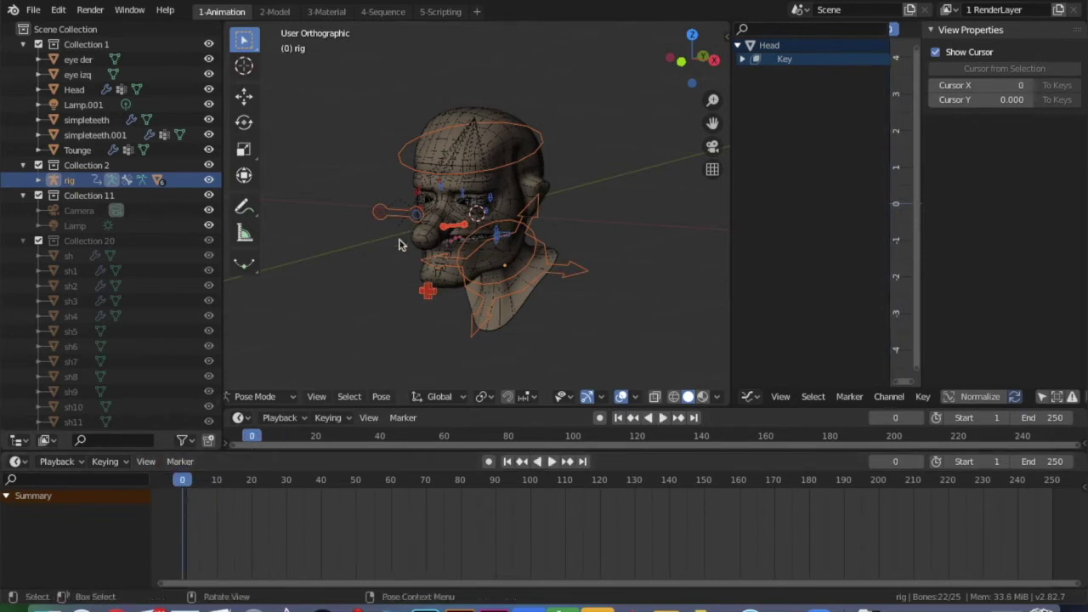
- Deselect everything and select the target, head and neck controls one after another, examining the rig from several sides
key("alt+a")
left_click(413, 161)
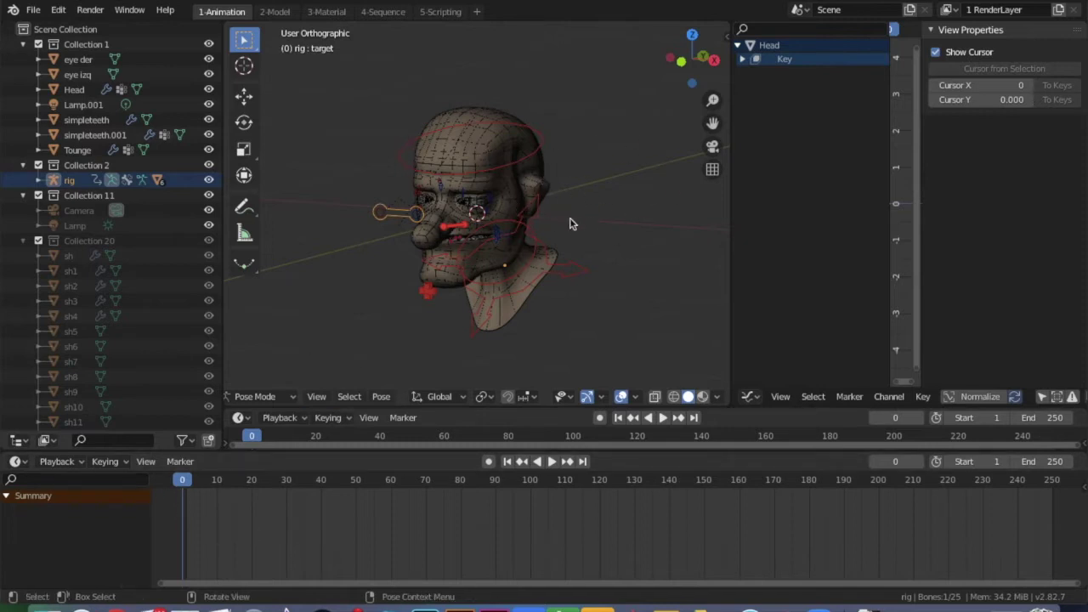
scroll(590, 217, "left", 8)
scroll(590, 217, "right", 10)
scroll(590, 217, "down", 1)
left_click(477, 149)
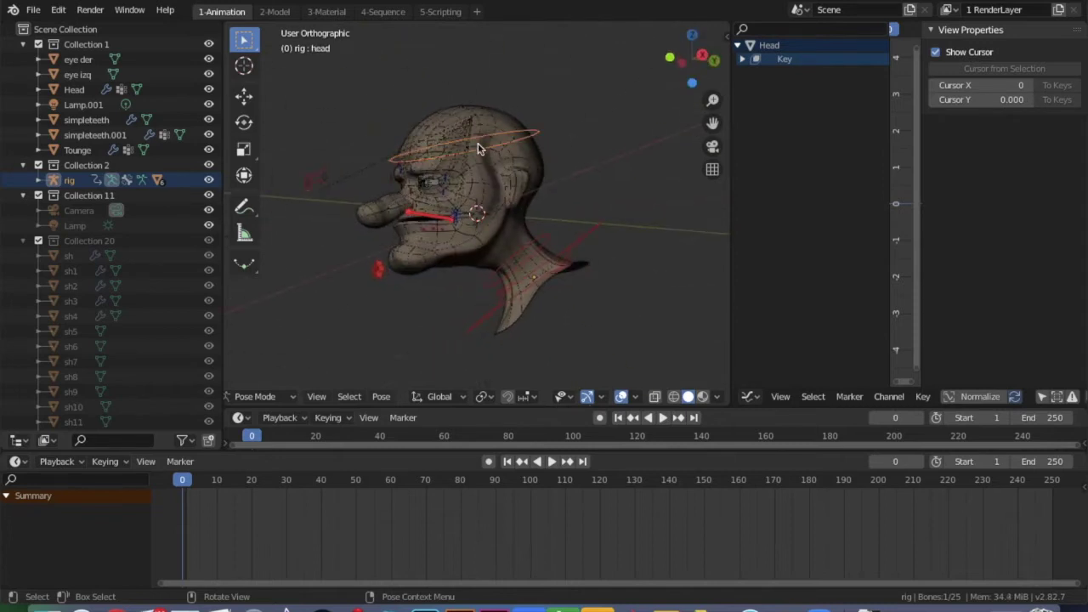
left_click(522, 261)
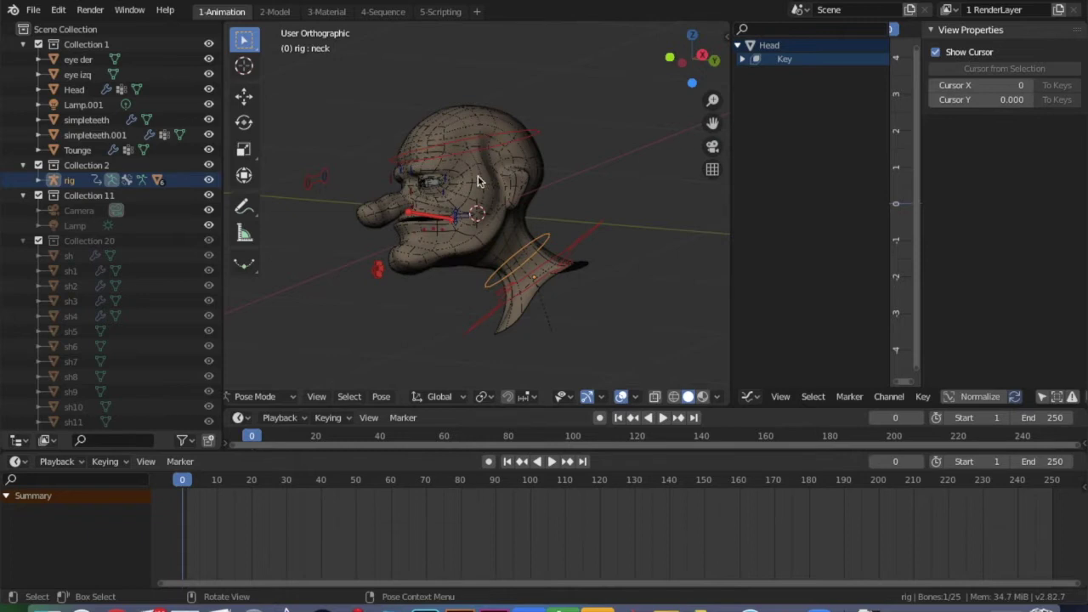
scroll(342, 193, "down", 10)
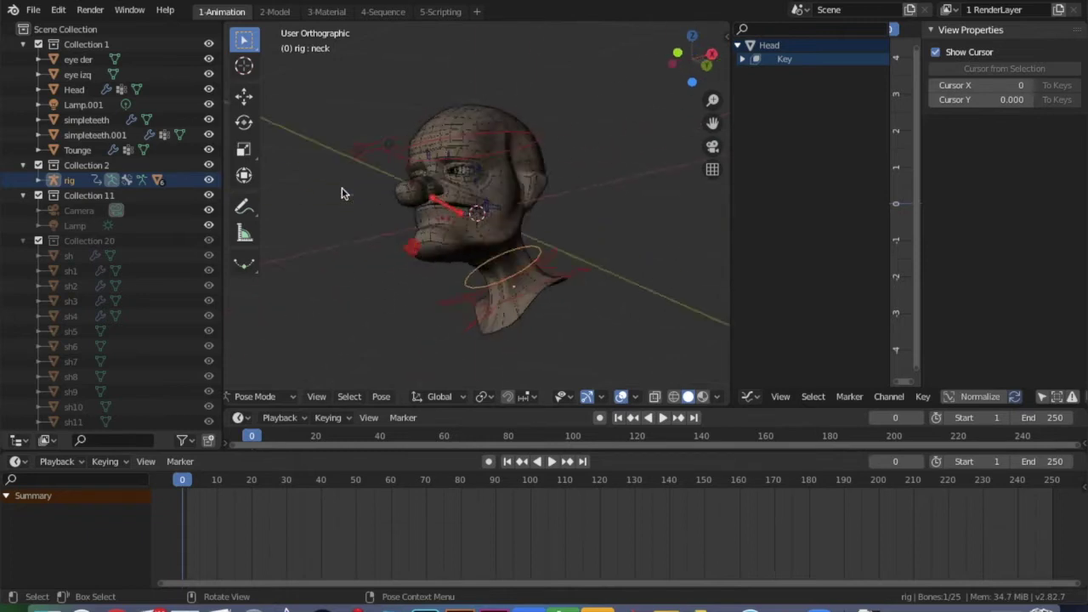
scroll(342, 193, "up", 10)
scroll(342, 193, "down", 5)
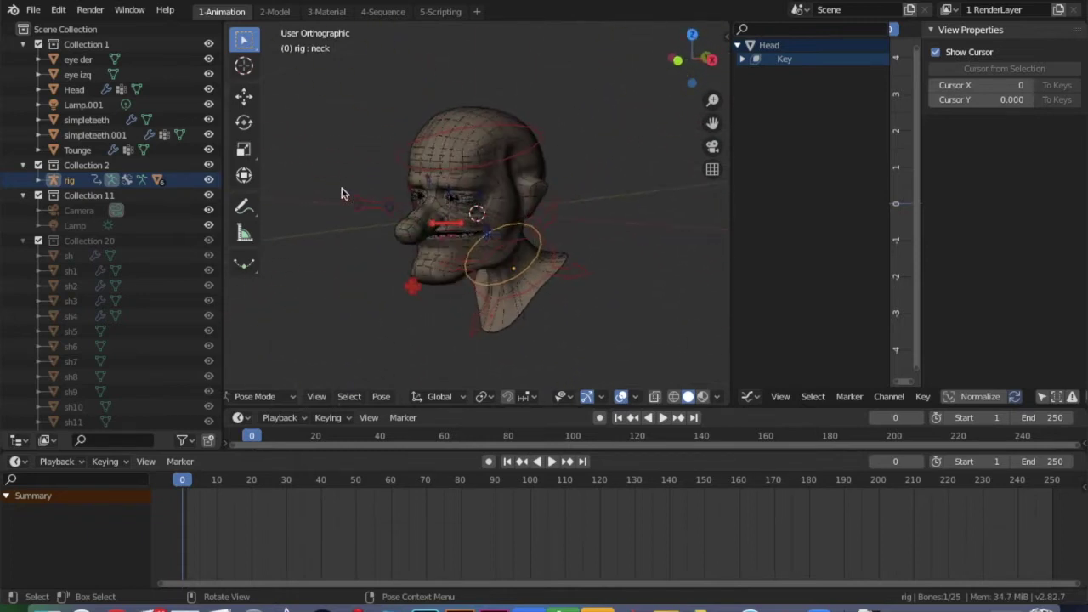
- Select the rig's controls together and turn on Auto Keying for the animation
mouse_move(182, 481)
left_mouse_down()
mouse_move(394, 497)
mouse_move(408, 487)
mouse_move(181, 483)
left_mouse_up()
left_click(479, 160)
left_click_drag(325, 86, 643, 368)
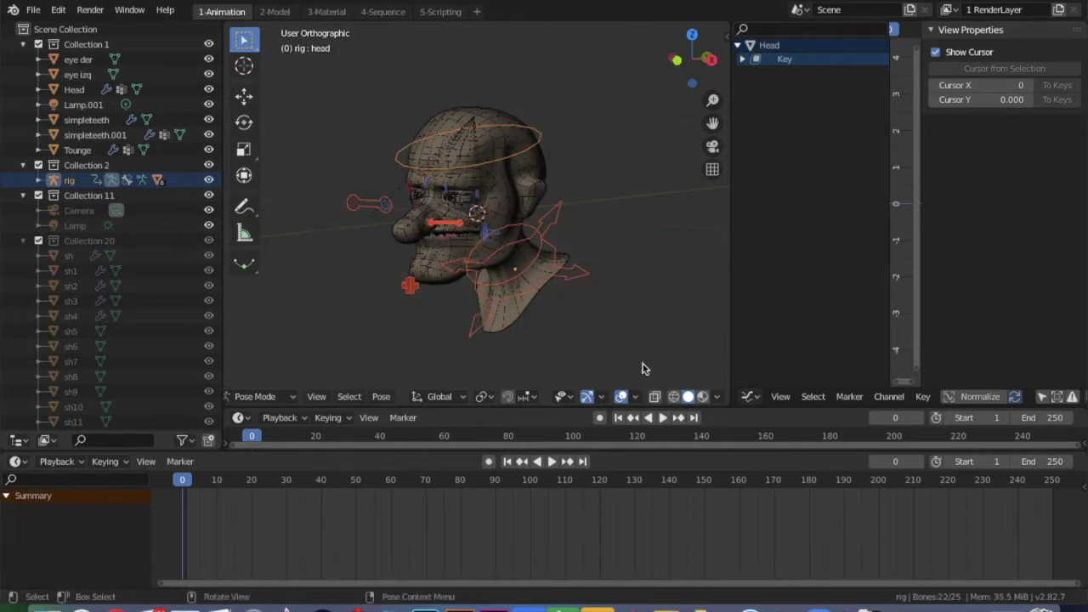
left_click(599, 418)
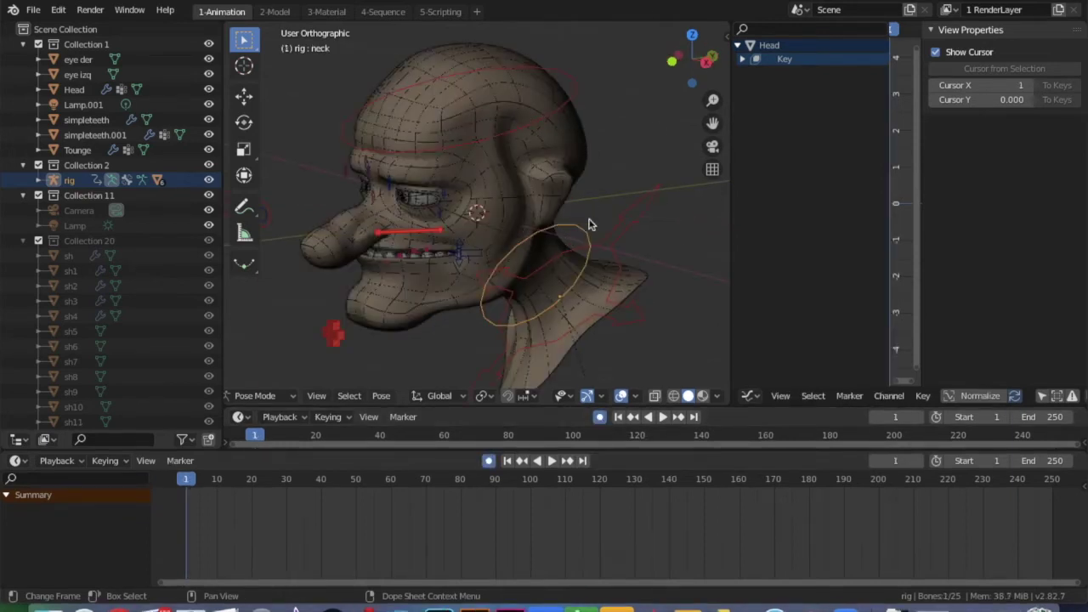
- Examine the rigged head from the front, side and above
scroll(521, 253, "up", 5)
scroll(521, 253, "right", 5)
scroll(521, 253, "left", 5)
scroll(521, 254, "down", 3)
scroll(521, 254, "left", 5)
scroll(521, 253, "right", 5)
scroll(521, 253, "left", 5)
scroll(521, 253, "right", 5)
scroll(521, 253, "left", 5)
scroll(521, 253, "up", 4)
- Select the head control ring and rotate it about -11° to tilt the head, auto-keying it at frame 1
left_click(527, 157)
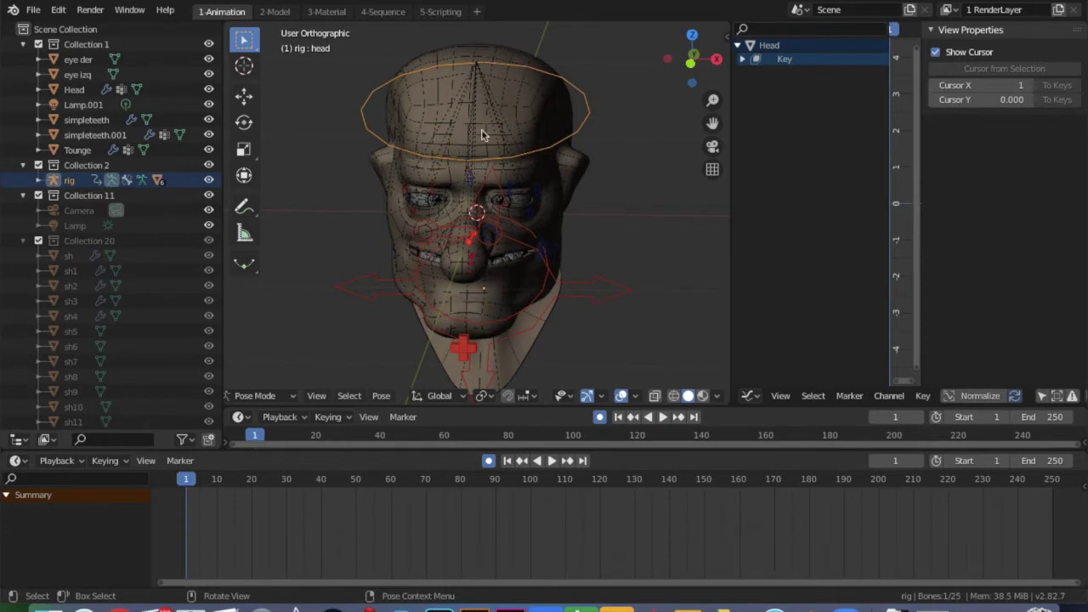
scroll(478, 149, "down", 4)
scroll(478, 150, "up", 4)
scroll(478, 151, "left", 5)
scroll(477, 149, "right", 6)
scroll(478, 150, "down", 3)
scroll(477, 149, "up", 3)
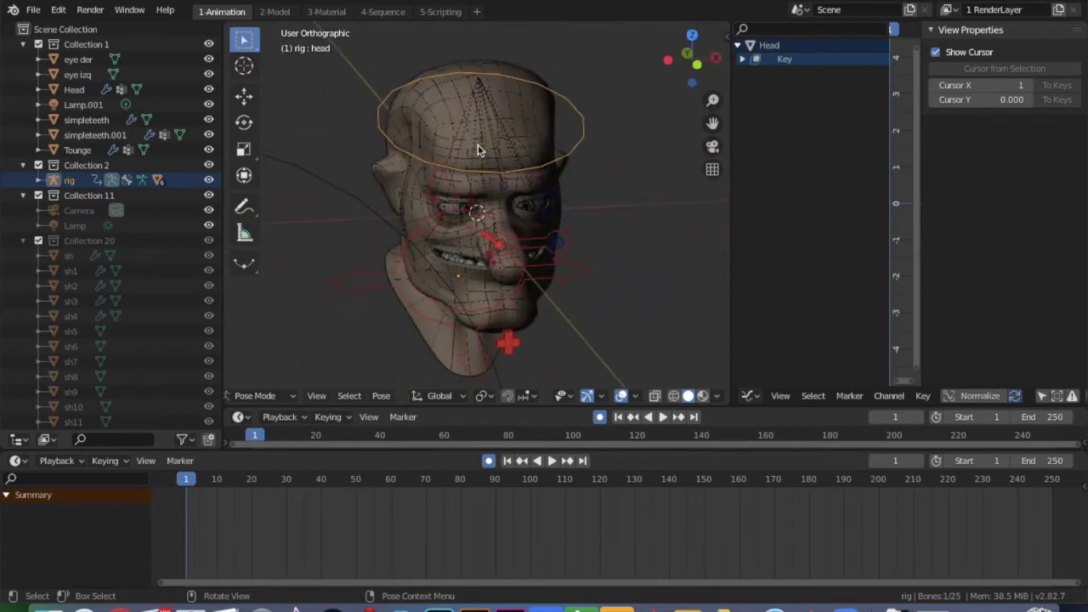
key("r")
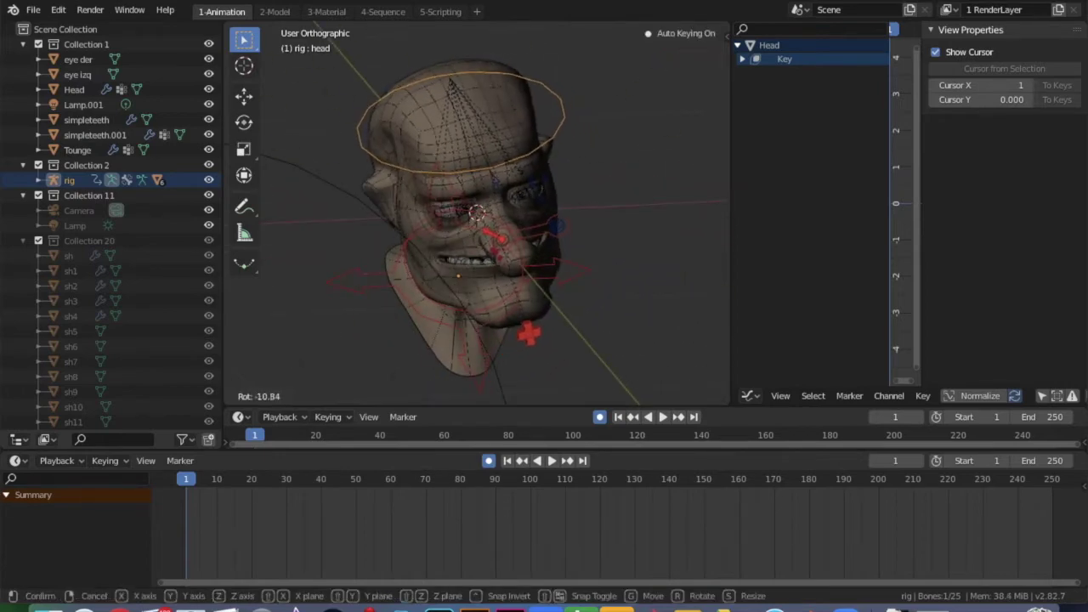
left_click(512, 166)
- Inspect the tilted head from different sides and alternate between the neck and head controls to compare their keyframes
scroll(562, 247, "right", 12)
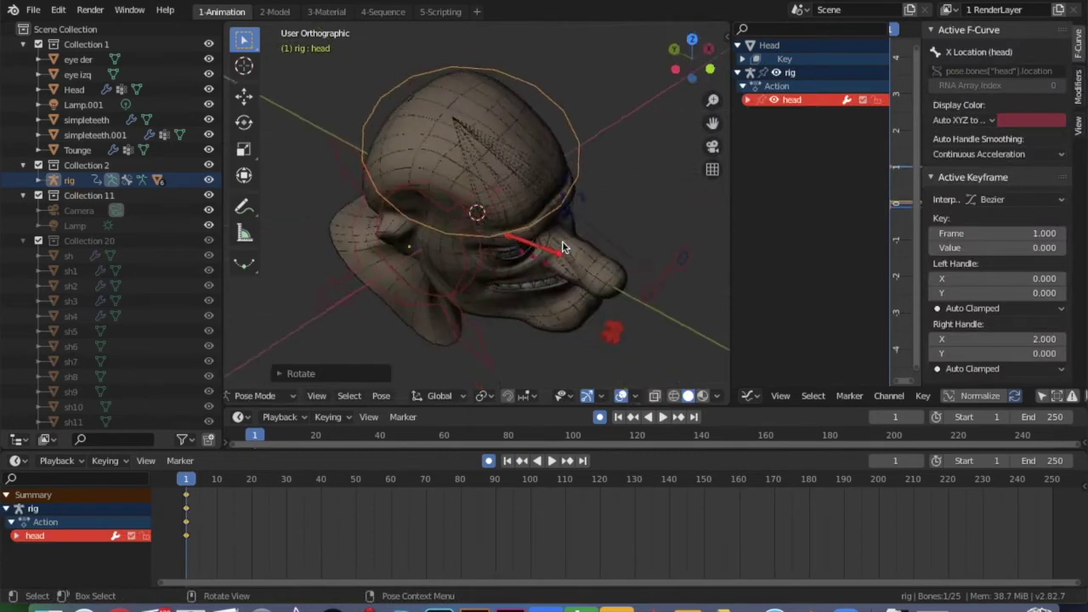
scroll(562, 254, "right", 8)
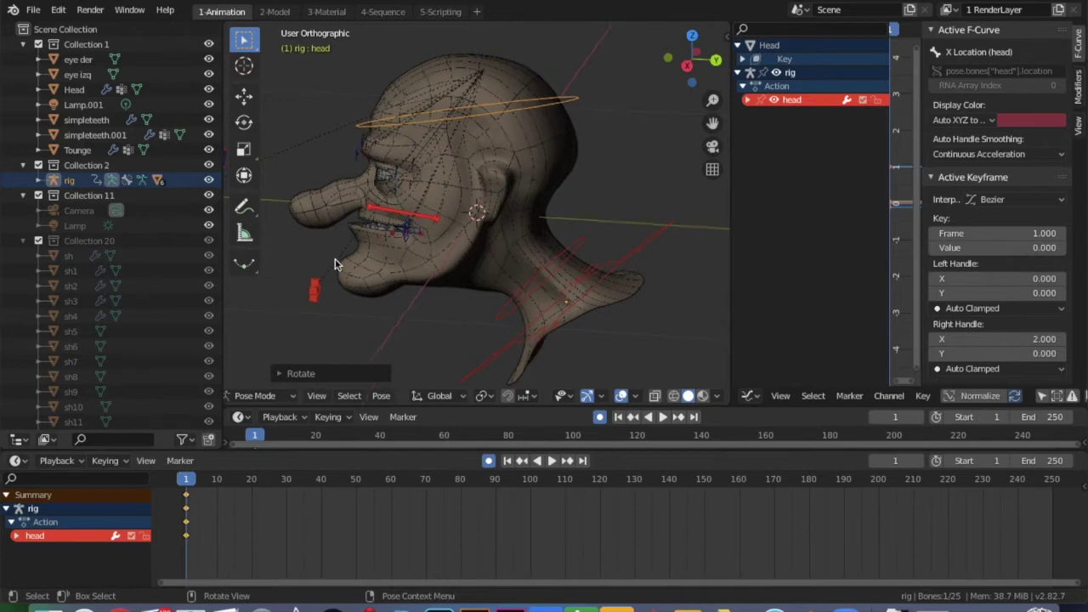
scroll(334, 264, "right", 6)
scroll(334, 264, "right", 8)
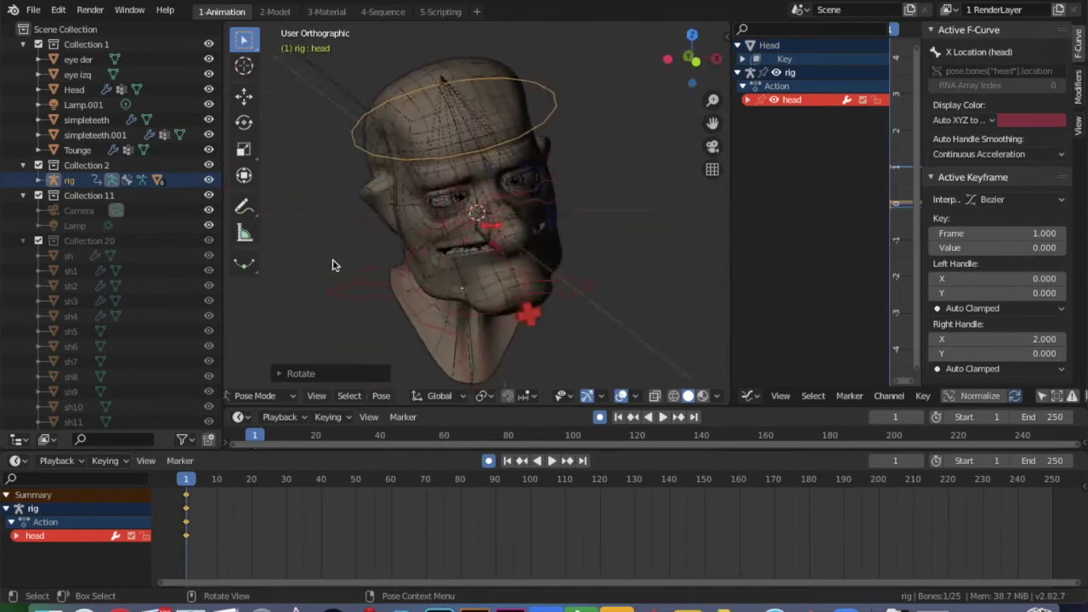
scroll(334, 264, "right", 2)
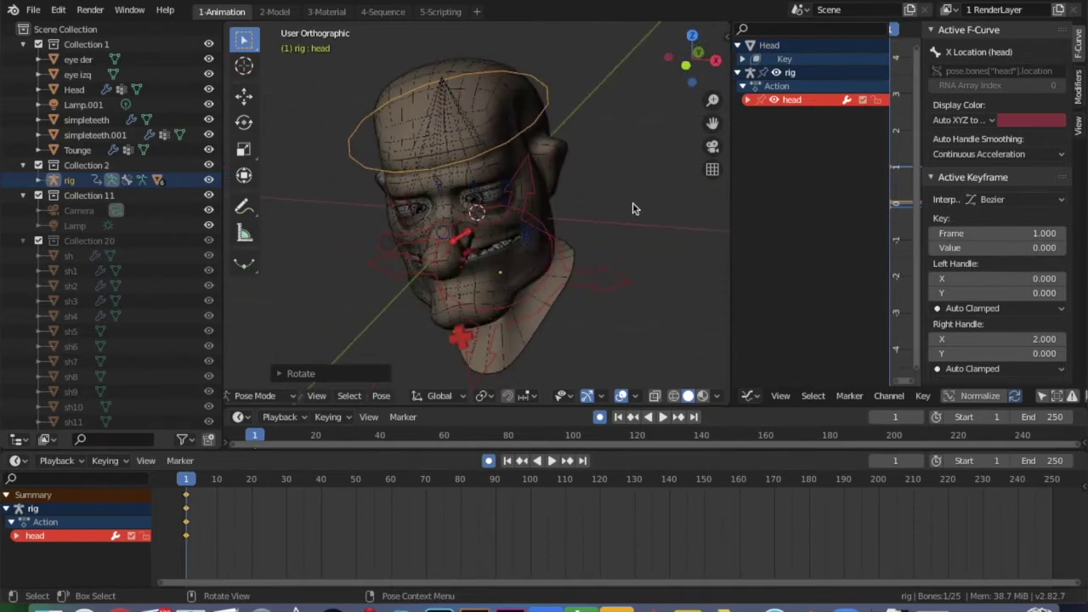
scroll(633, 204, "right", 8)
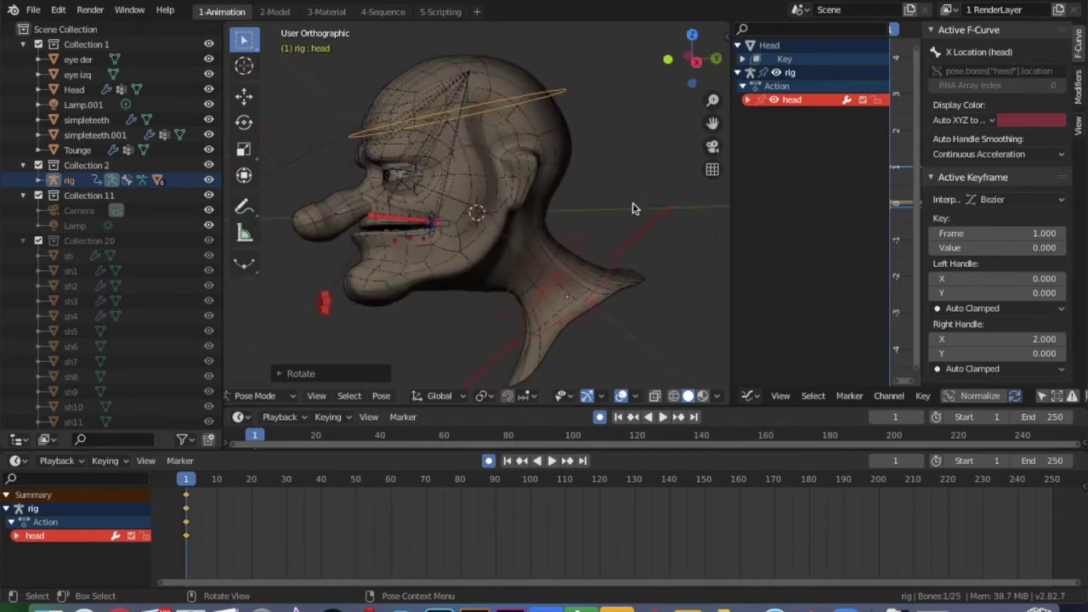
left_click(573, 260)
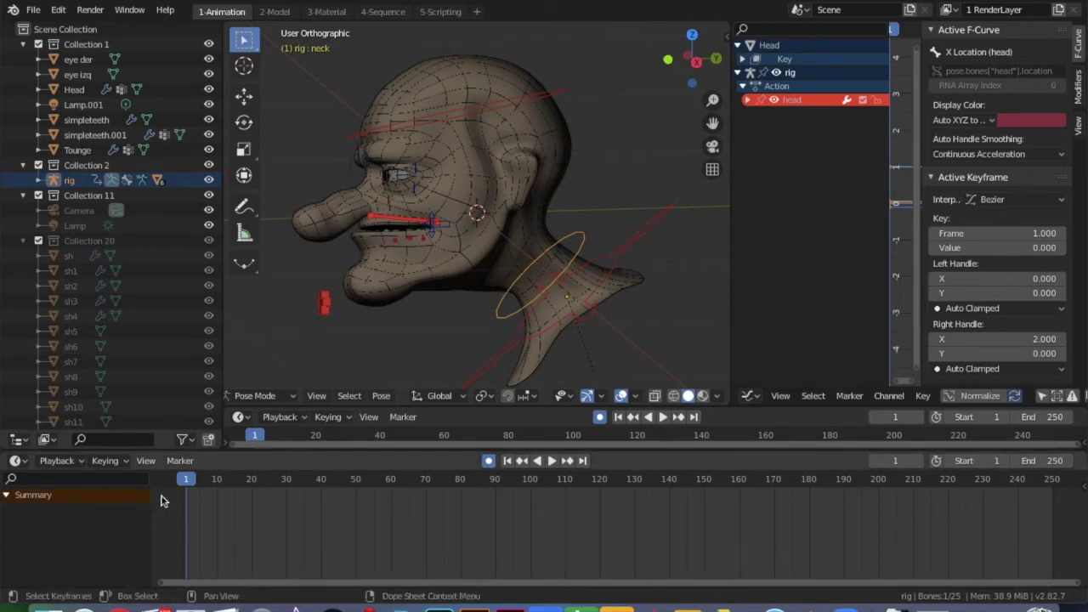
left_click(459, 114)
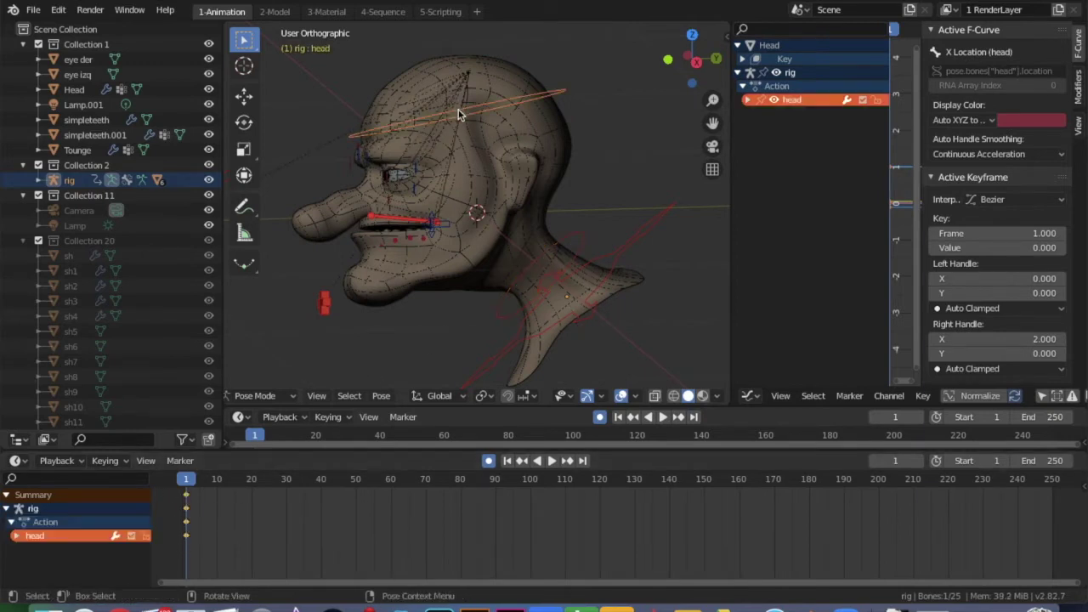
left_click(572, 246)
left_click(610, 273)
- Select the neck control, rotate it about 33° and move it sideways to pose the neck at frame 1
left_click(575, 241)
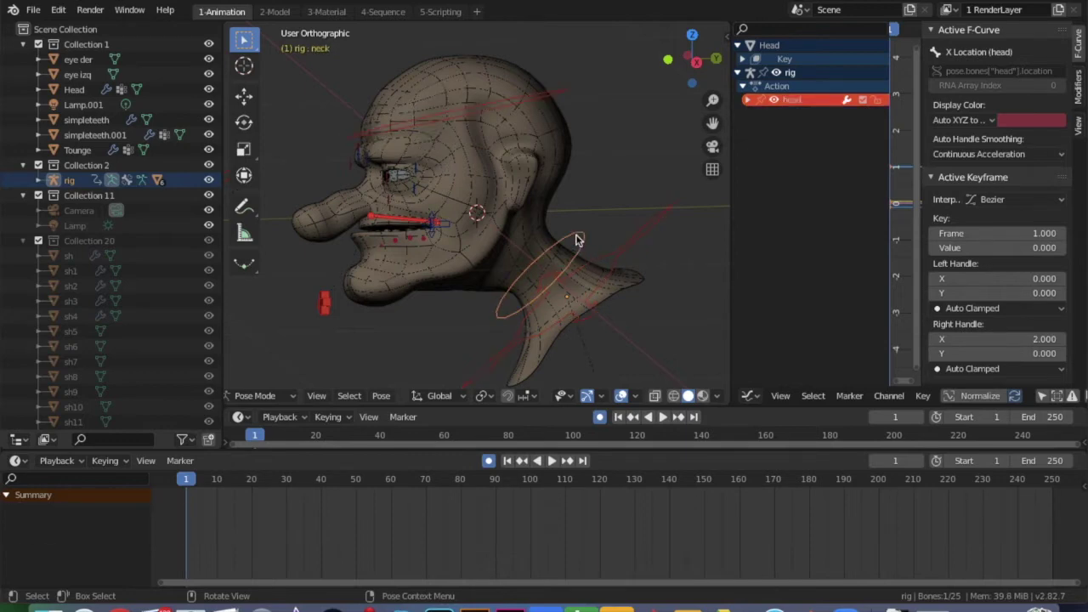
scroll(431, 334, "left", 5)
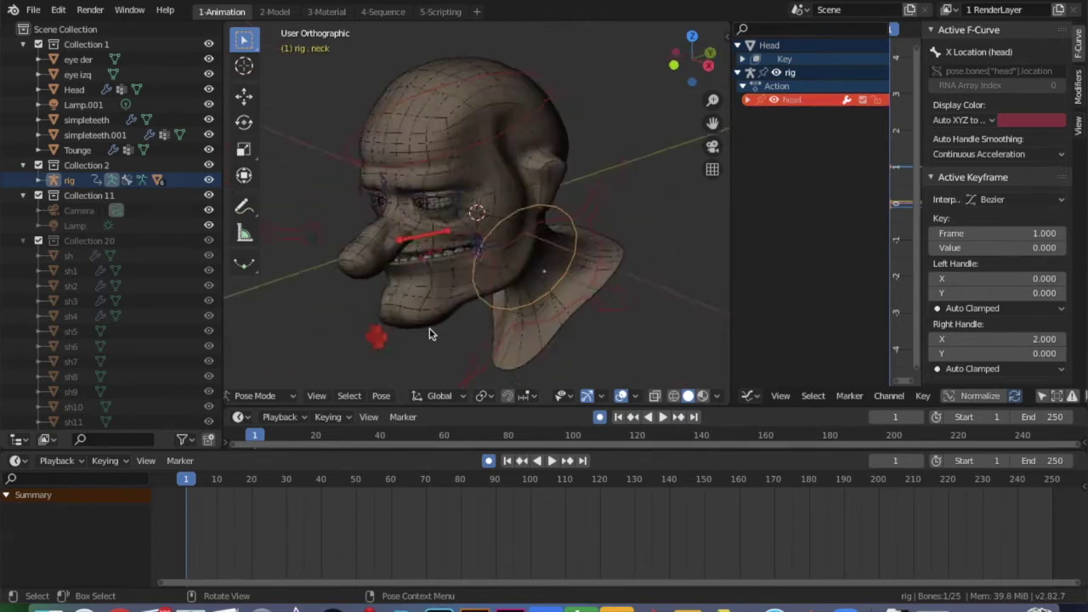
scroll(430, 334, "right", 5)
scroll(431, 334, "right", 3)
scroll(431, 334, "left", 5)
scroll(431, 334, "right", 5)
scroll(430, 334, "left", 2)
scroll(431, 334, "left", 8)
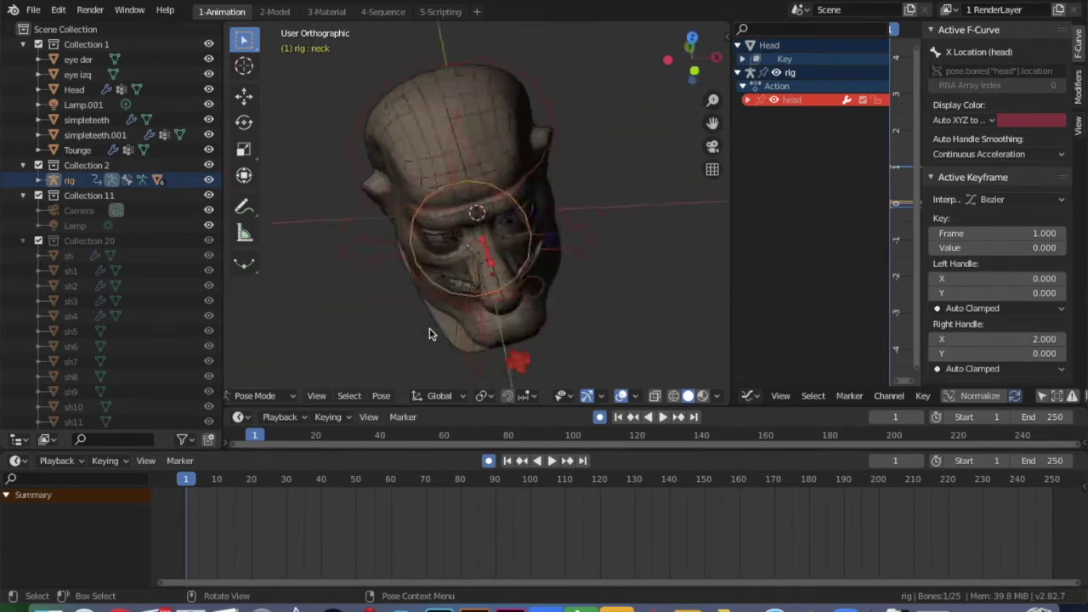
scroll(431, 334, "down", 4)
key("r")
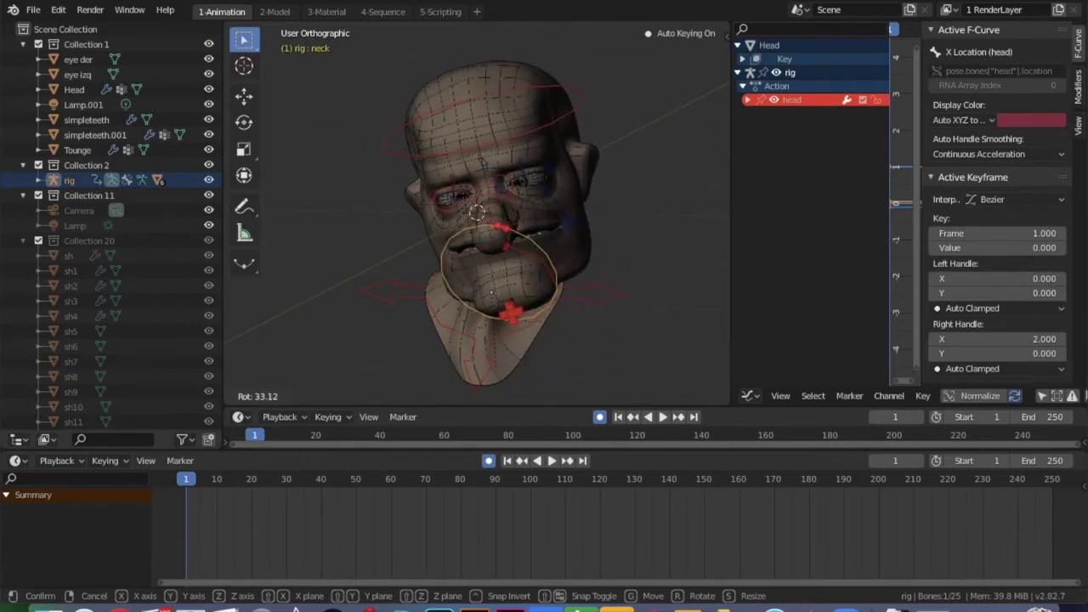
left_click(504, 312)
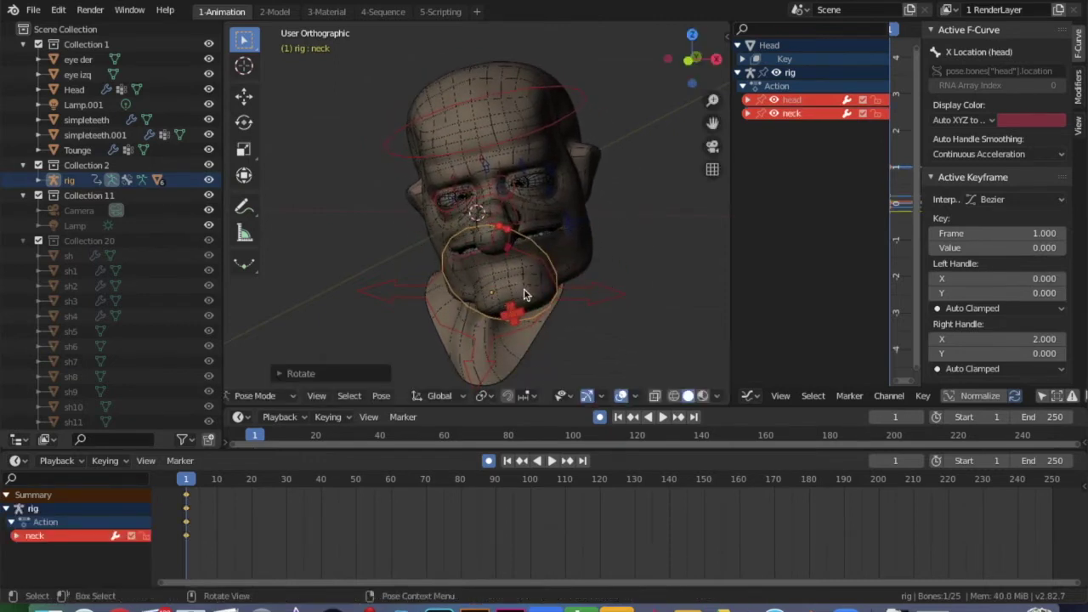
key("g")
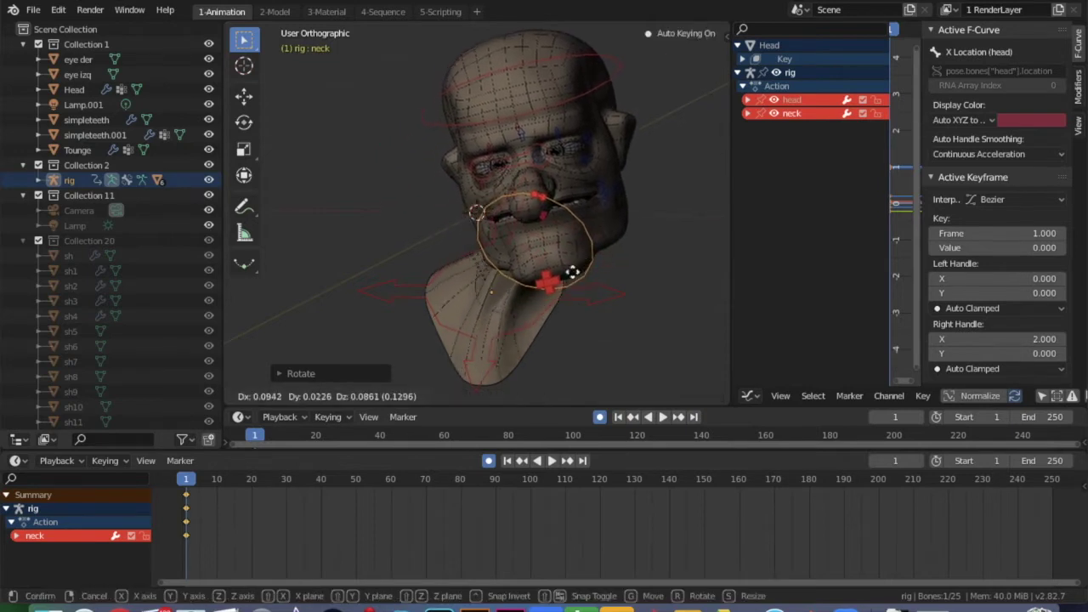
left_click(557, 294)
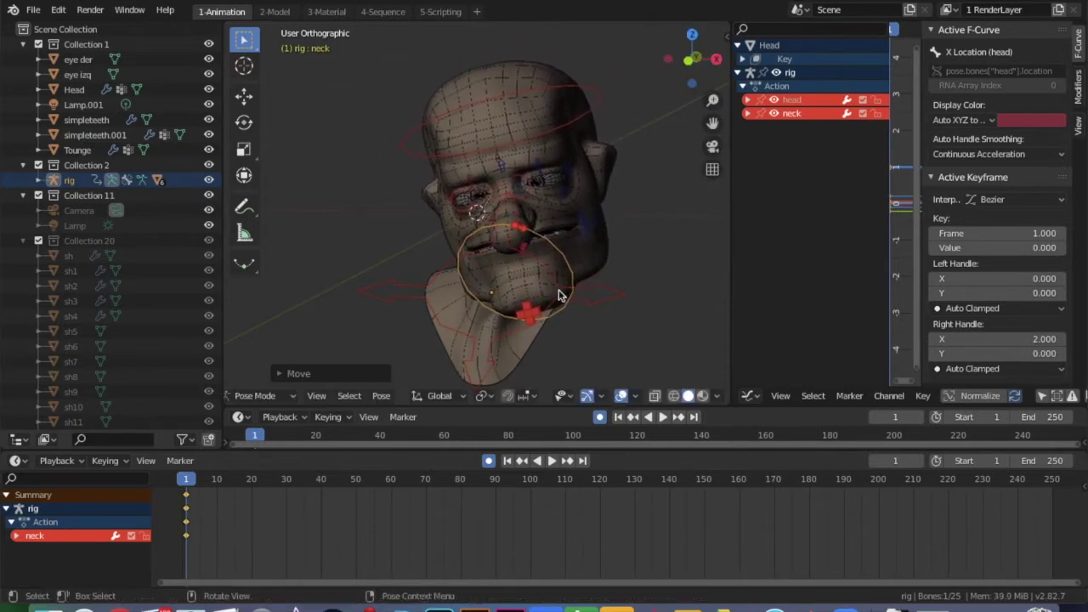
- Select the base control around the bottom of the neck and rotate and move it to pose the whole bust at frame 1
middle_click_drag(465, 276, 454, 263)
left_click(473, 344)
middle_click_drag(474, 344, 473, 345)
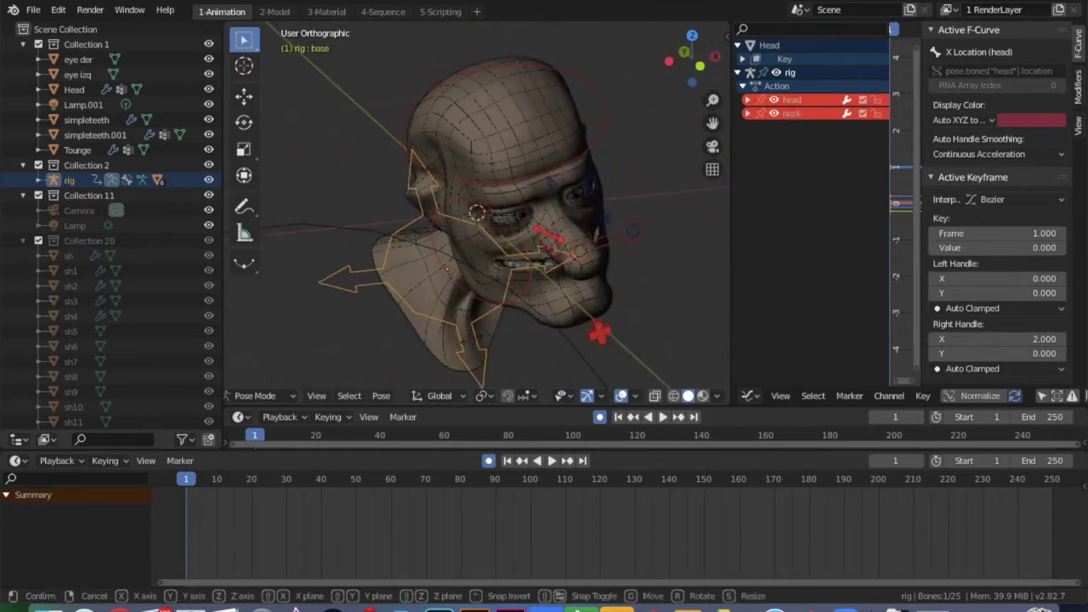
key("r")
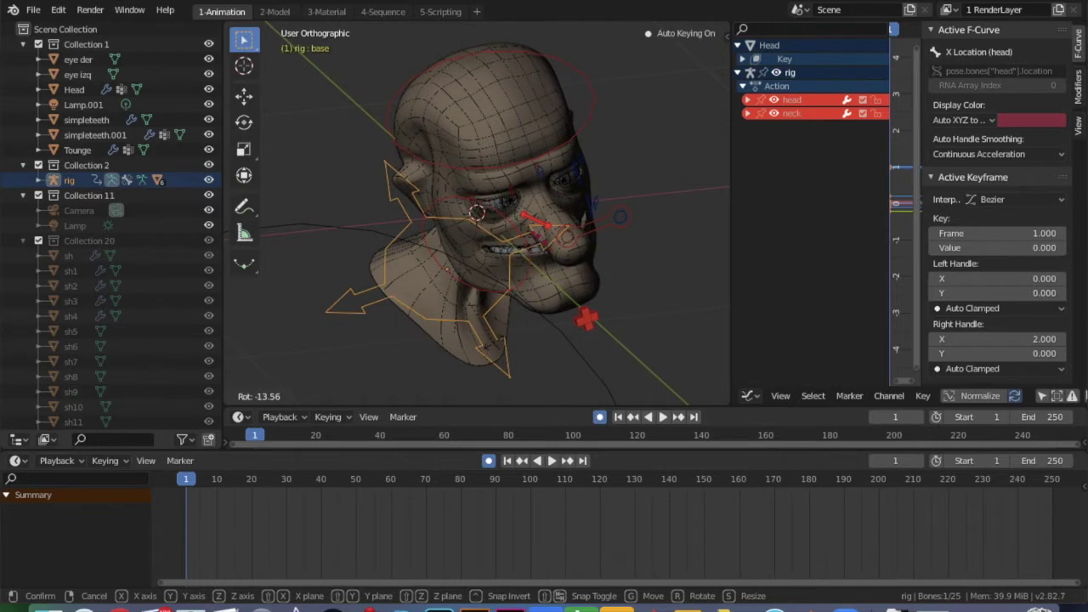
key("g")
left_click(485, 332)
key("r")
left_click(510, 323)
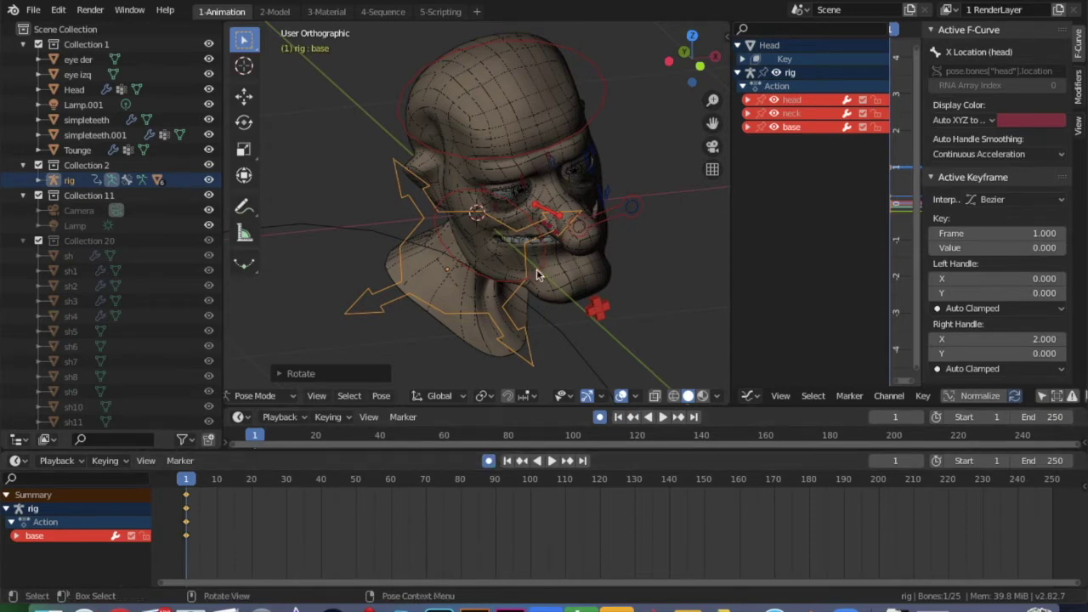
- Move the playhead to frame 24 in the Timeline
middle_click_drag(520, 277, 520, 276)
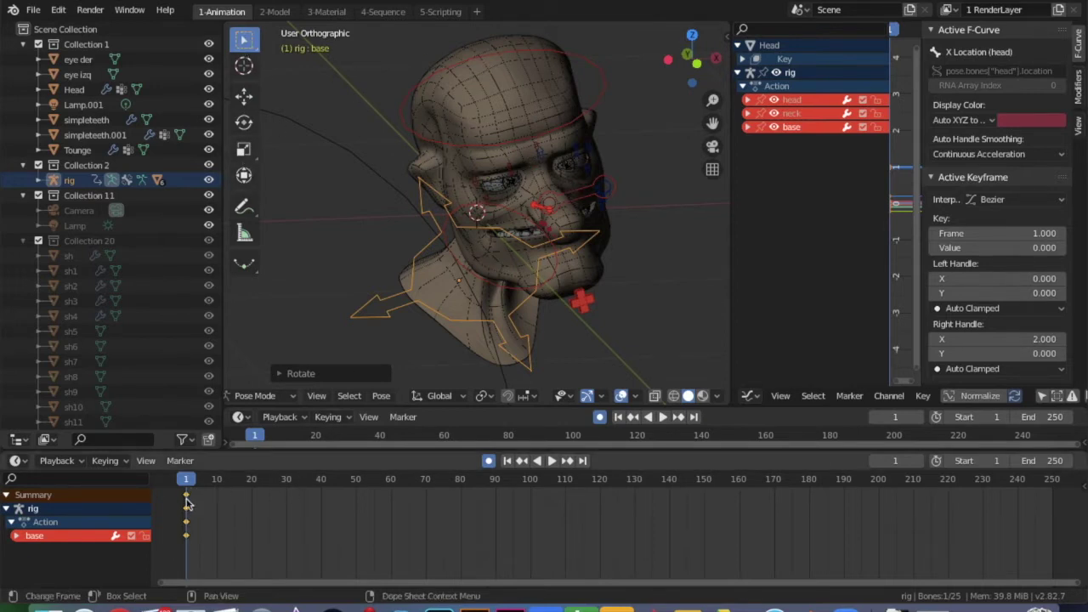
left_click_drag(187, 485, 265, 483)
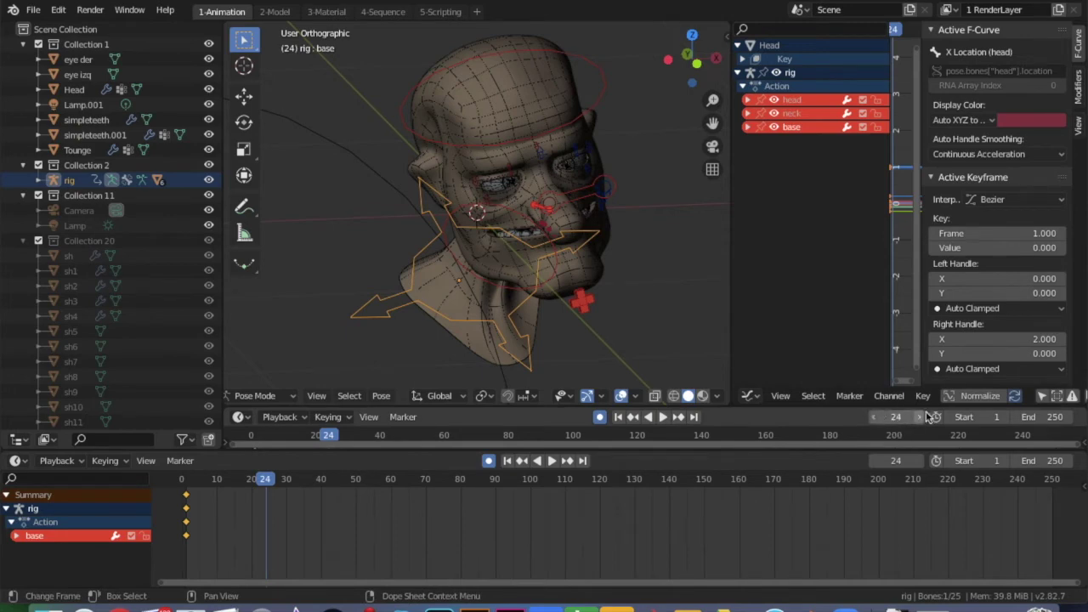
- Step the current frame back and forth around frame 24, going up to frame 28 and returning to 24
left_click(873, 422)
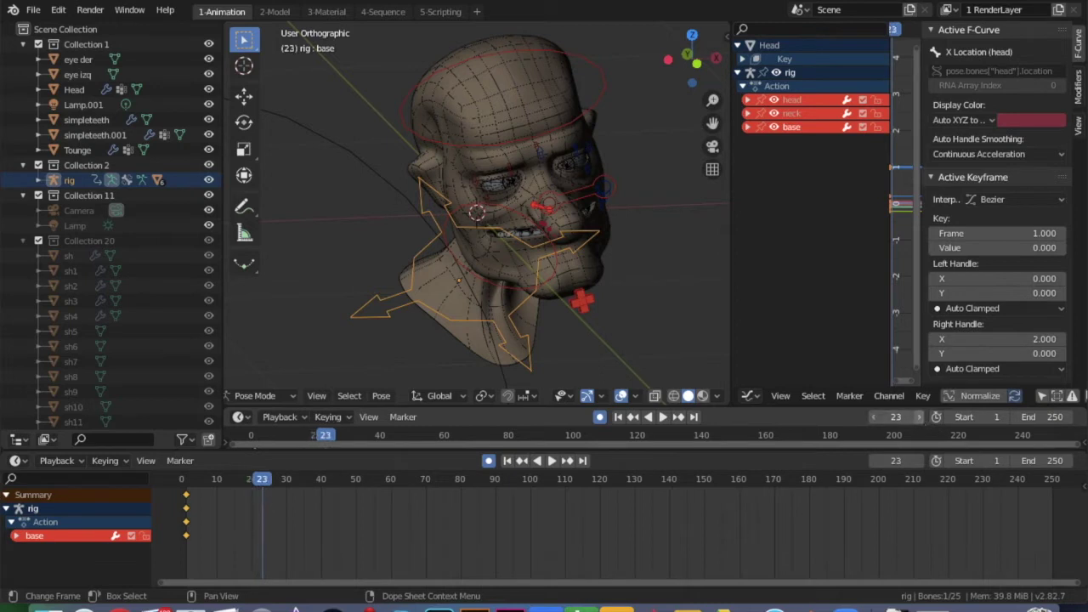
left_click_drag(883, 418, 896, 417)
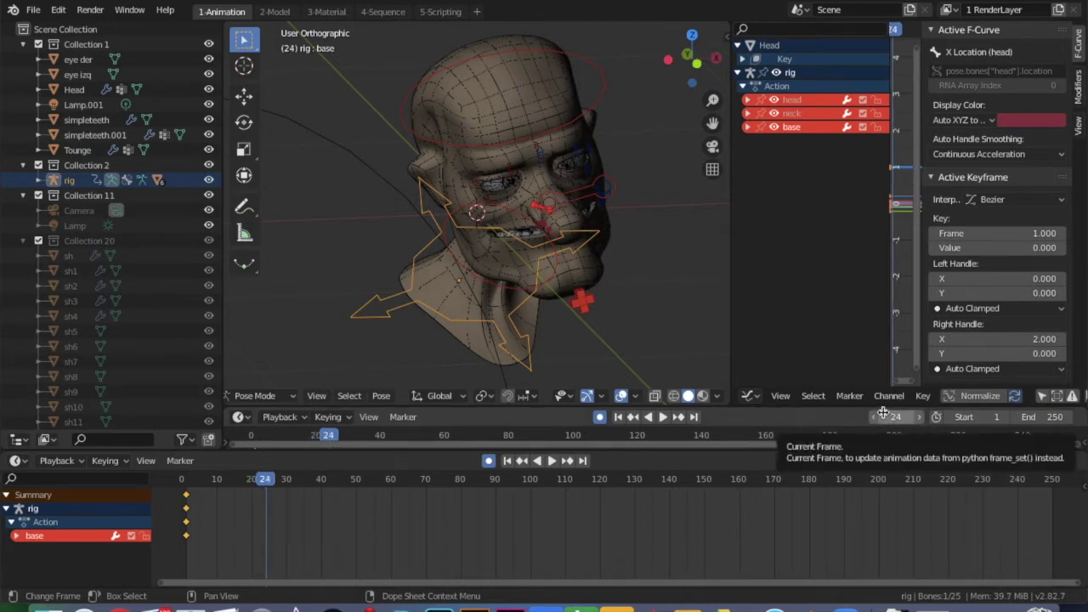
left_click(918, 418)
left_click(919, 418)
left_click(919, 418)
left_click(919, 418)
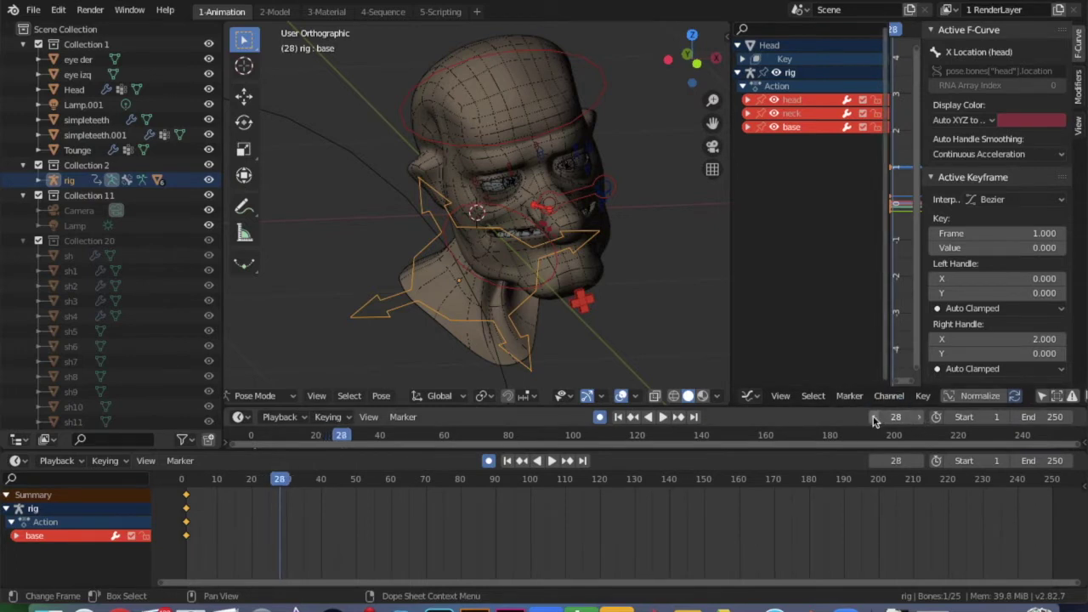
left_click(874, 418)
left_click(874, 418)
left_click(874, 418)
left_click(874, 418)
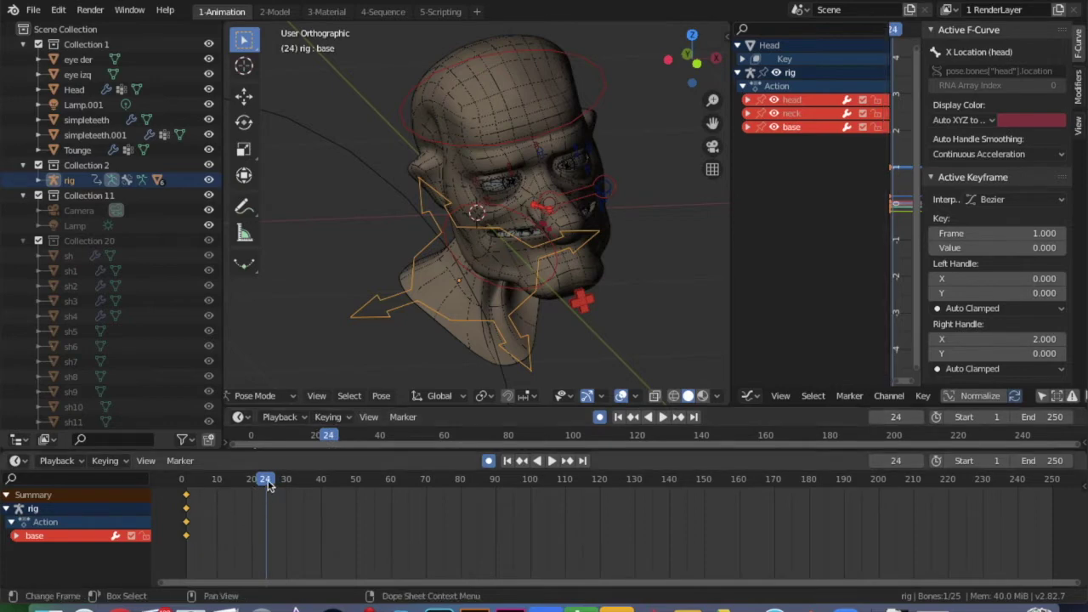
- Rotate the base control about 37° as seen from the front and adjust its rotation from the side at frame 24
scroll(545, 226, "left", 10)
scroll(545, 227, "right", 10)
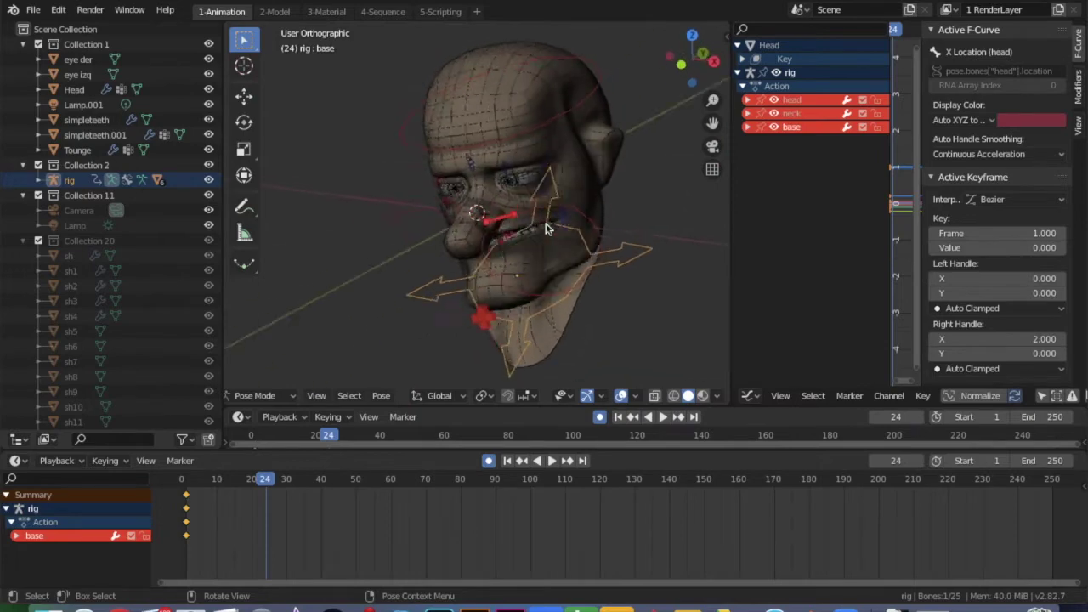
scroll(546, 225, "down", 10)
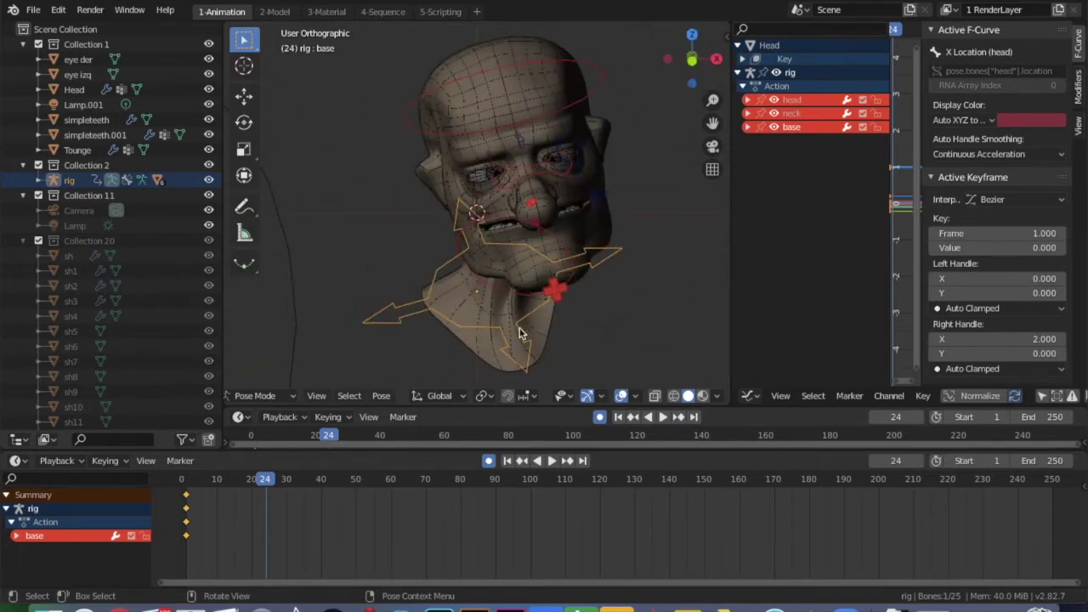
key("r")
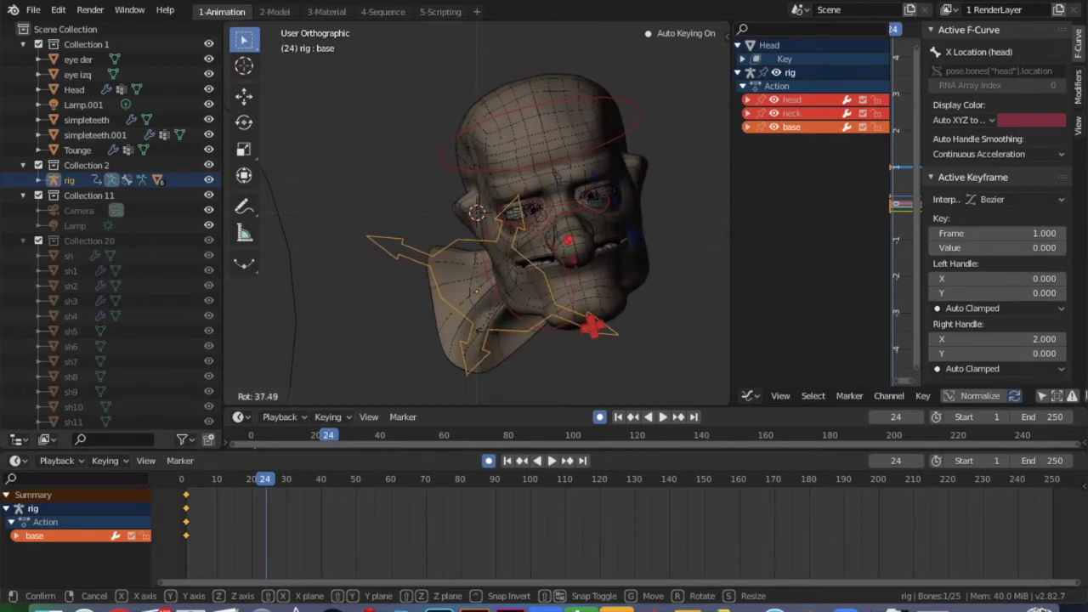
left_click(483, 331)
scroll(427, 333, "left", 10)
scroll(433, 331, "left", 5)
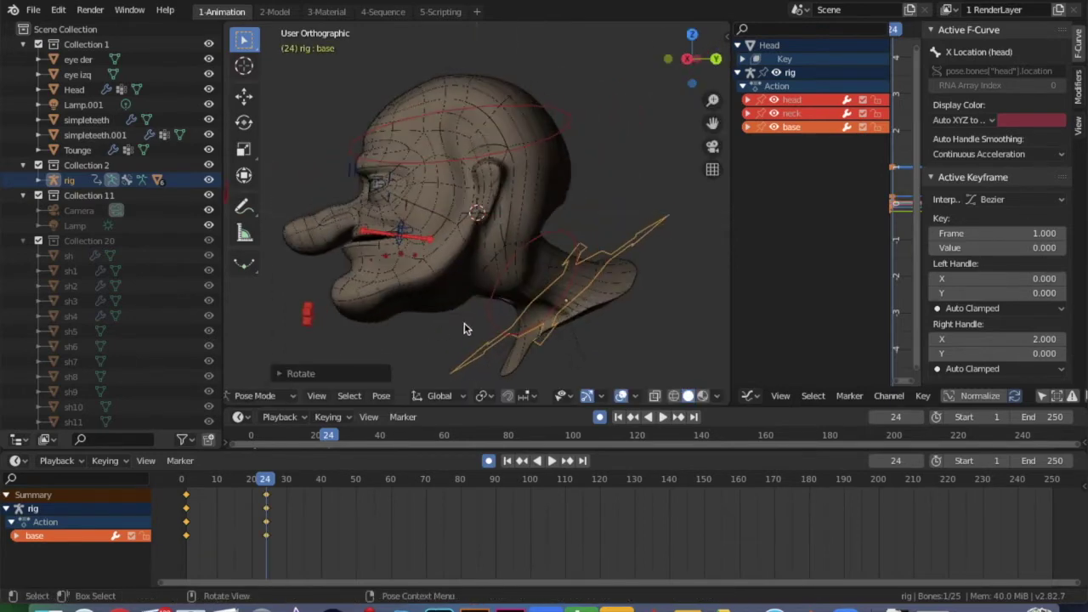
key("r")
left_click(476, 337)
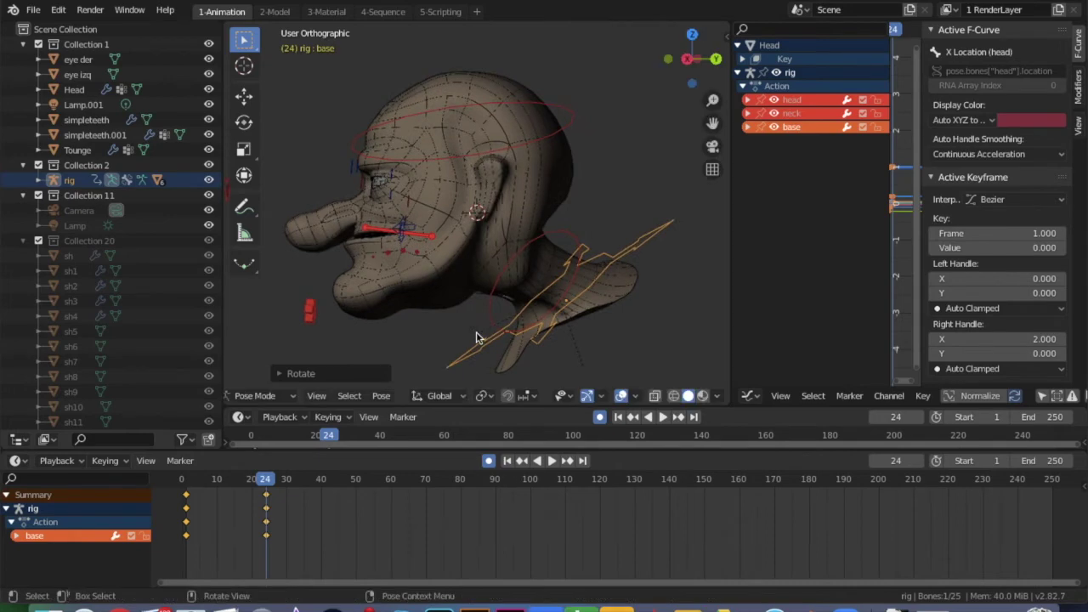
- Select the neck control, move it forward and up, and rotate it about -58° to pose the neck at frame 24
left_click(501, 278)
key("g")
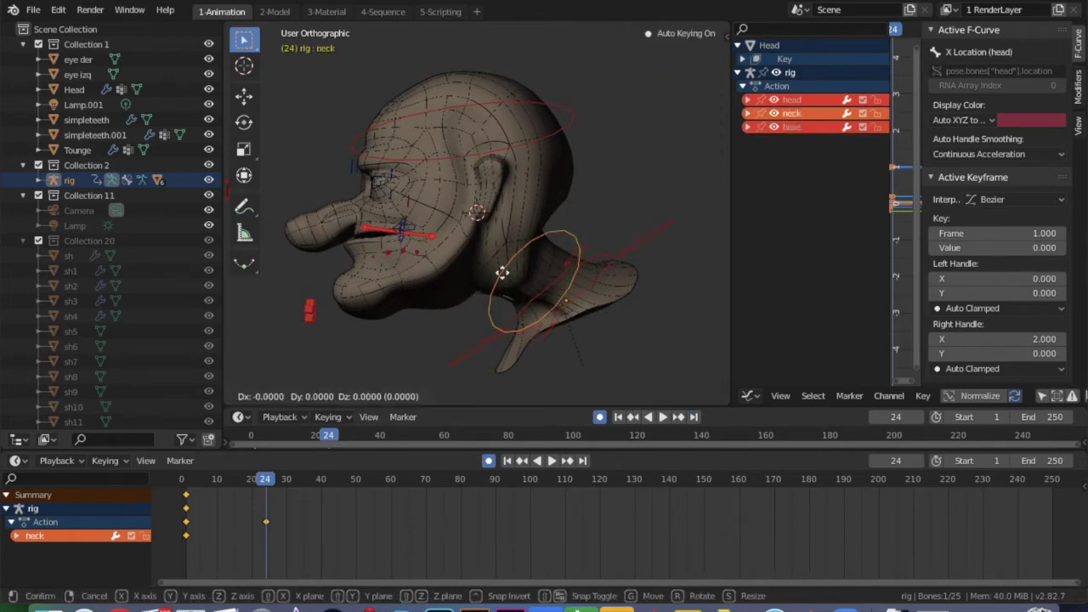
left_click(477, 247)
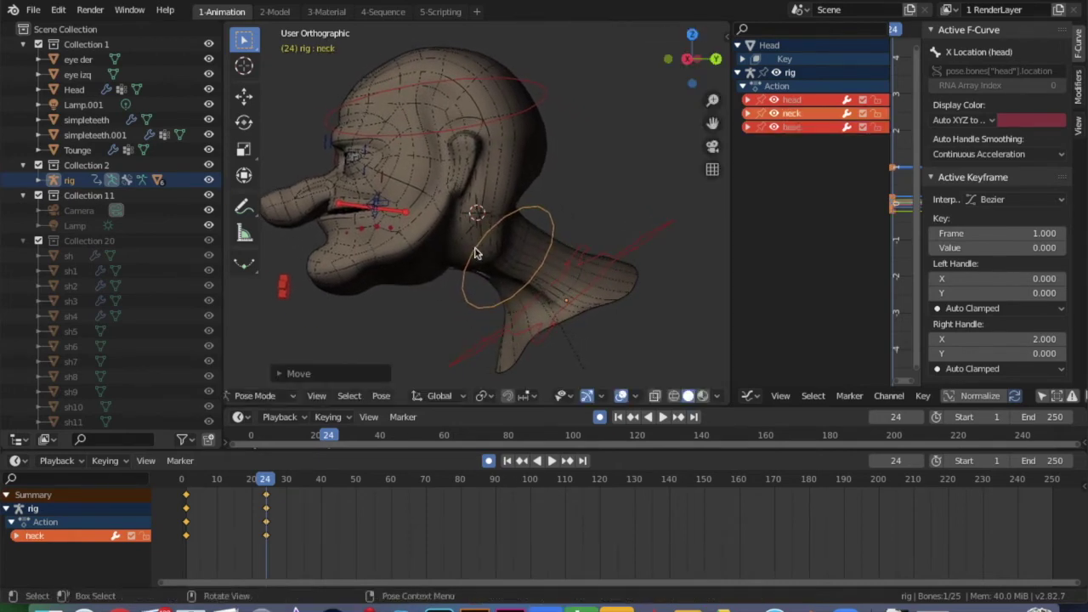
scroll(476, 249, "left", 5)
scroll(459, 247, "left", 5)
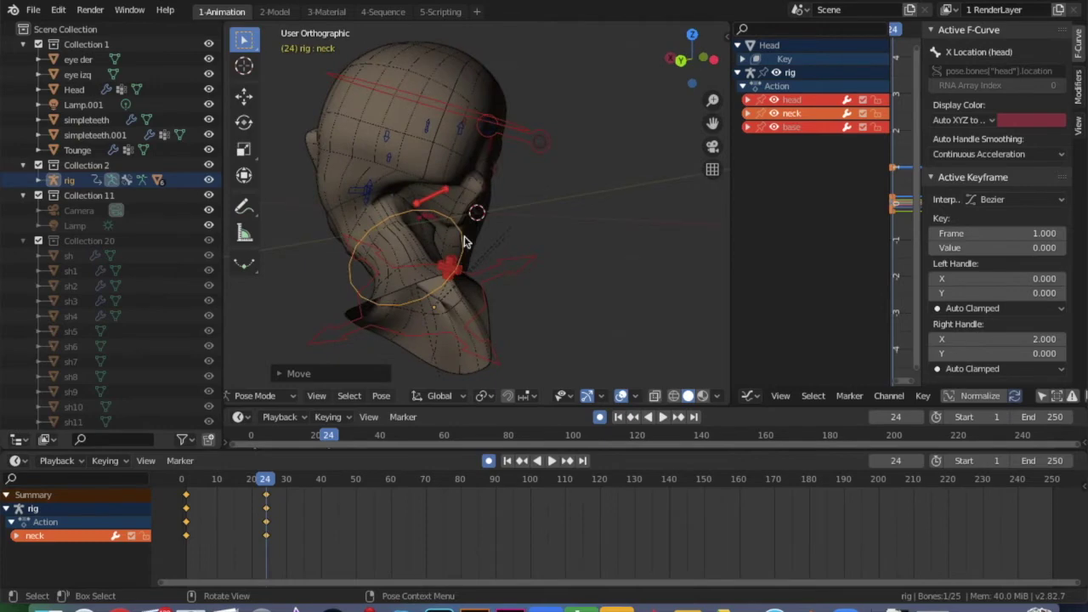
scroll(464, 235, "left", 10)
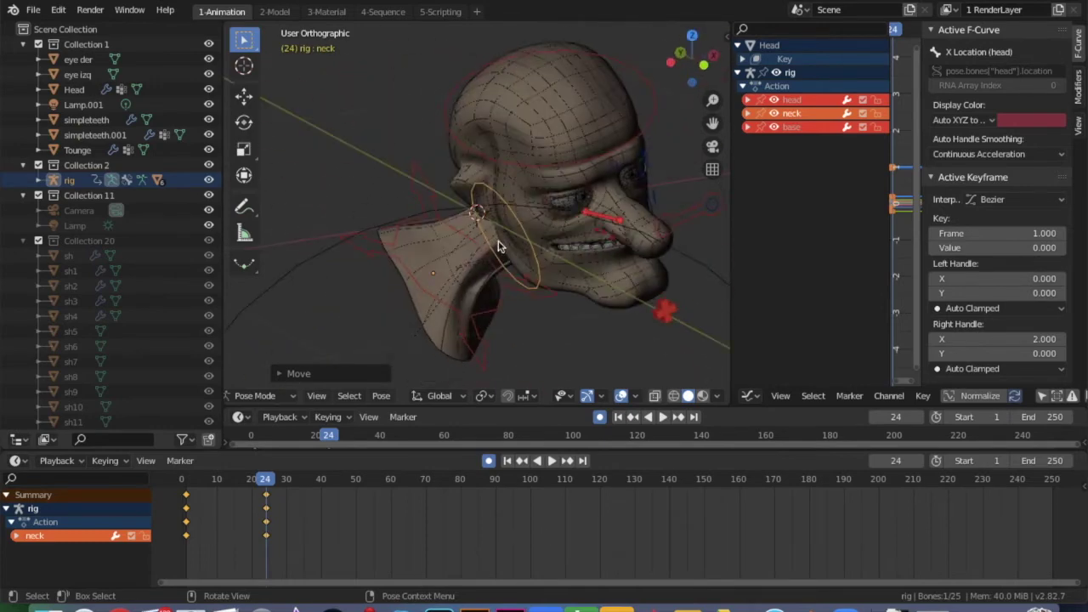
key("r")
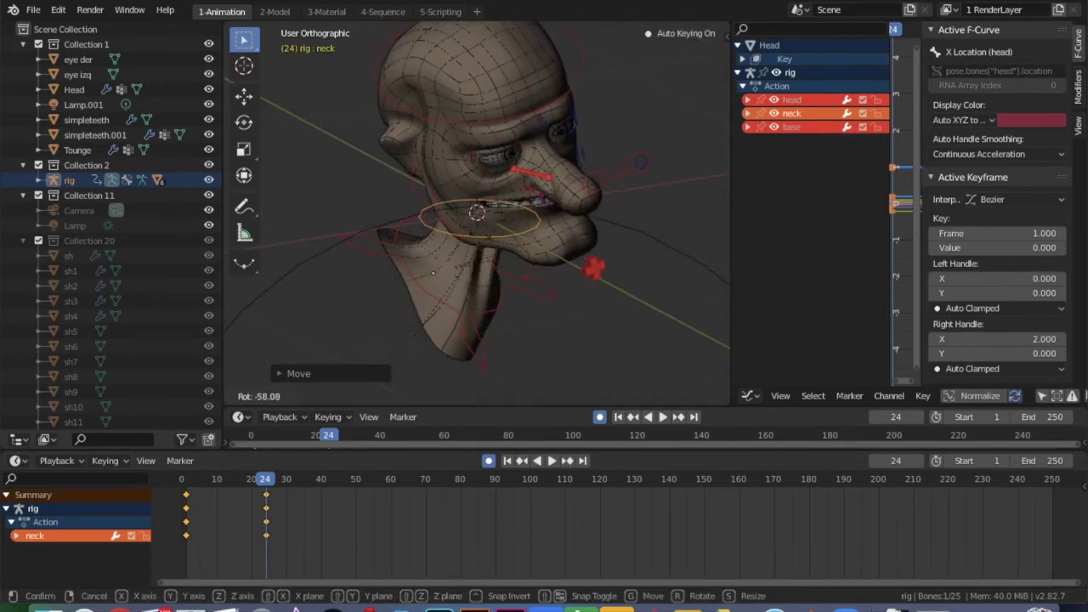
left_click(415, 249)
- Select the head control around the top of the skull and rotate it about 35° at frame 24
scroll(415, 249, "left", 6)
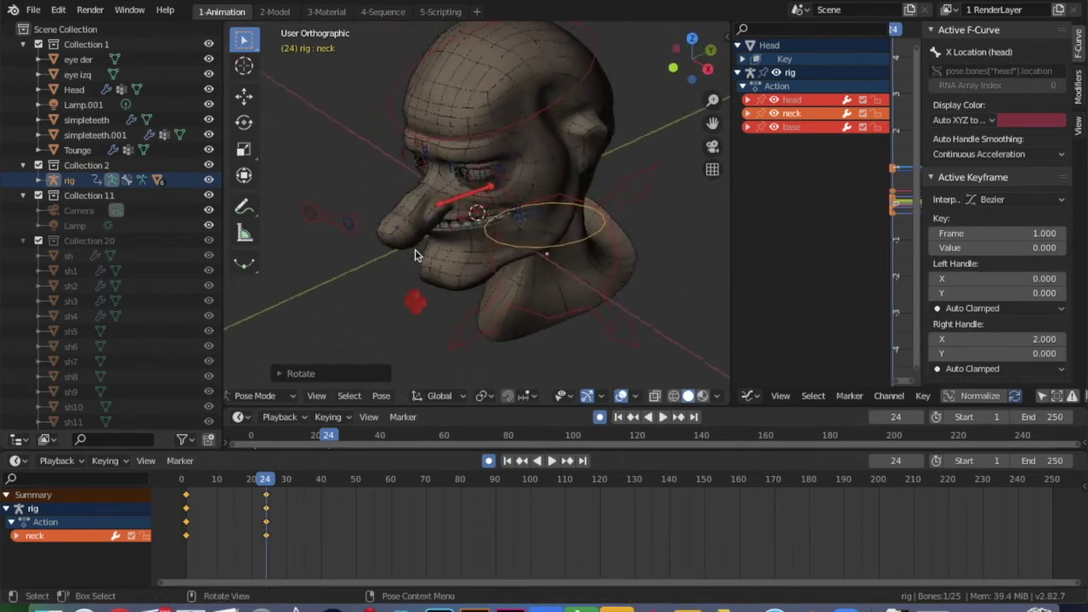
scroll(414, 249, "left", 10)
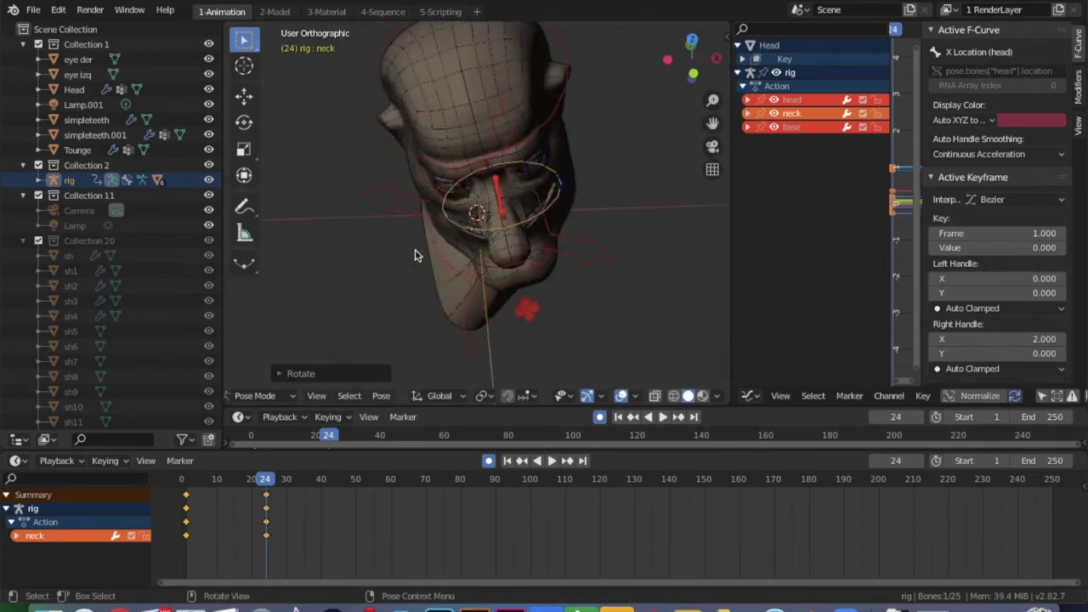
scroll(415, 248, "left", 8)
left_click(474, 73)
middle_click_drag(473, 73, 492, 88)
key("r")
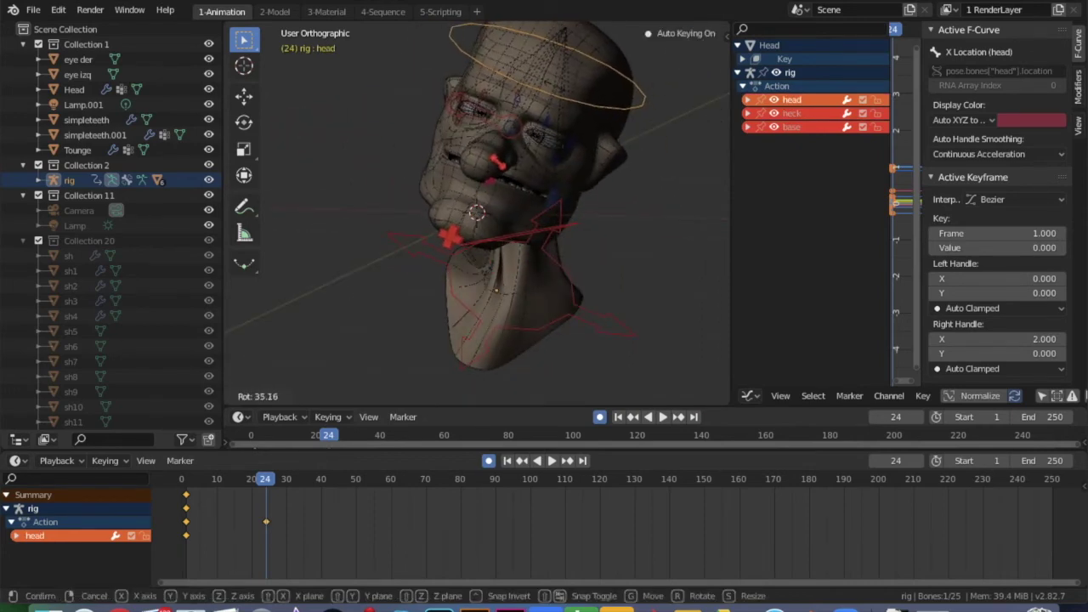
left_click(430, 139)
middle_click_drag(429, 139, 428, 135)
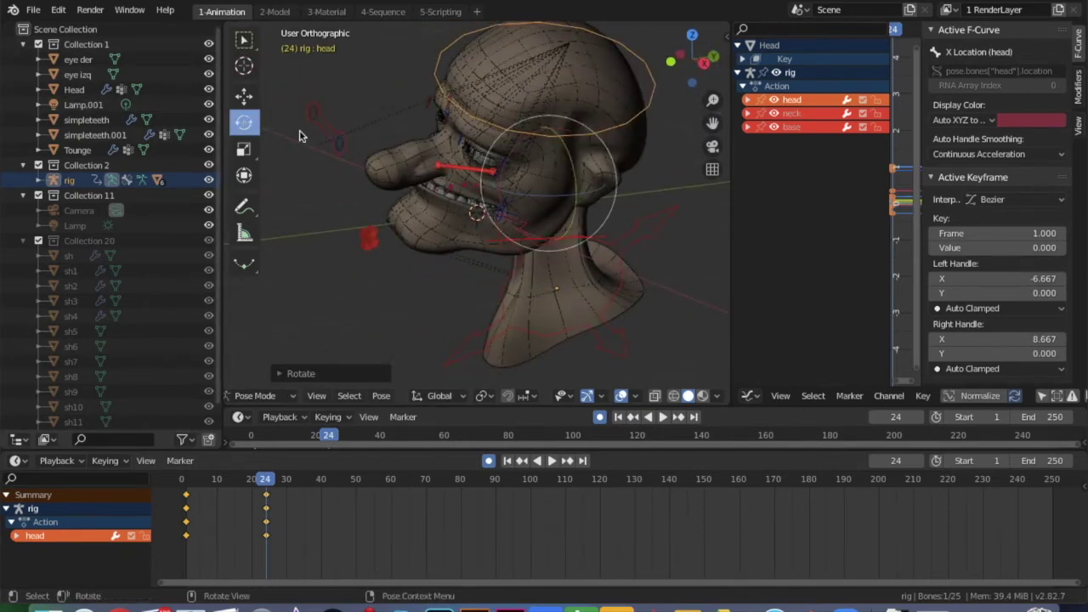
- Refine the head control's orientation at frame 24 with the Rotate tool, turning it around individual axes from several viewpoints
left_click(244, 121)
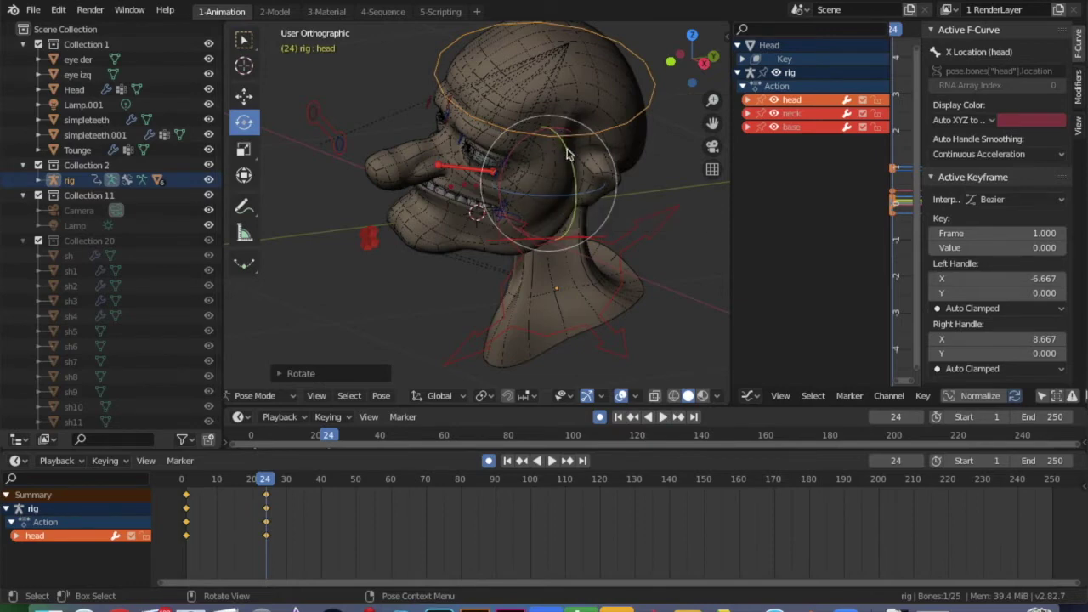
mouse_move(553, 199)
left_mouse_down()
mouse_move(629, 217)
mouse_move(531, 222)
mouse_move(557, 223)
mouse_move(553, 204)
left_mouse_up()
middle_click_drag(553, 204, 454, 202)
left_click_drag(447, 156, 448, 182)
middle_click_drag(449, 182, 529, 245)
mouse_move(488, 189)
left_mouse_down()
mouse_move(442, 206)
mouse_move(486, 182)
left_mouse_up()
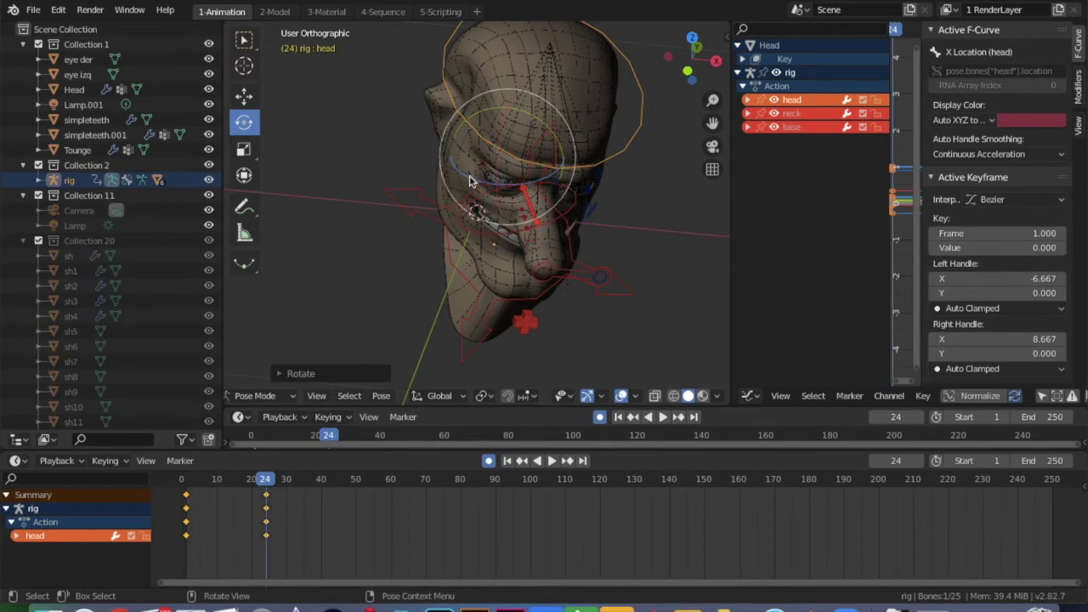
left_click_drag(469, 178, 498, 170)
- Rotate the head control freely from the side so the face lifts upward at frame 24
scroll(498, 170, "up", 3)
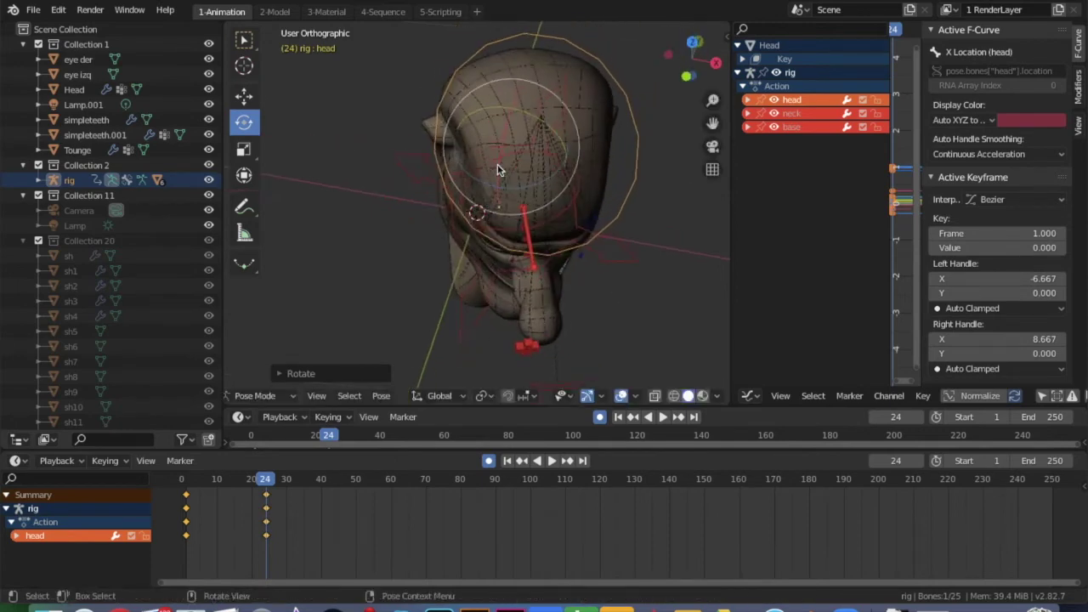
scroll(498, 170, "left", 8)
scroll(497, 166, "left", 3)
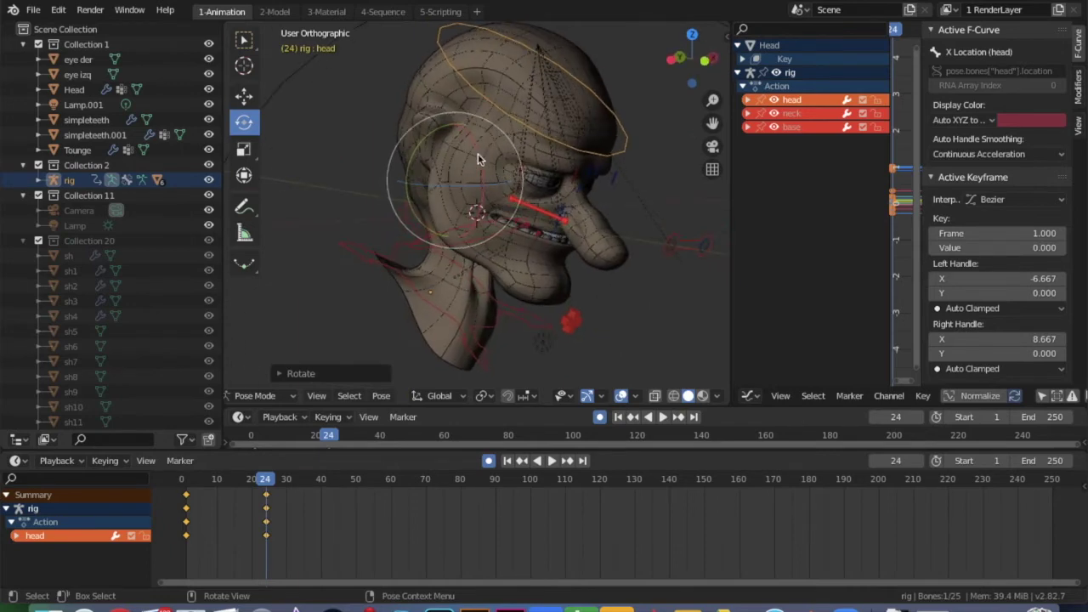
left_click_drag(480, 164, 508, 208)
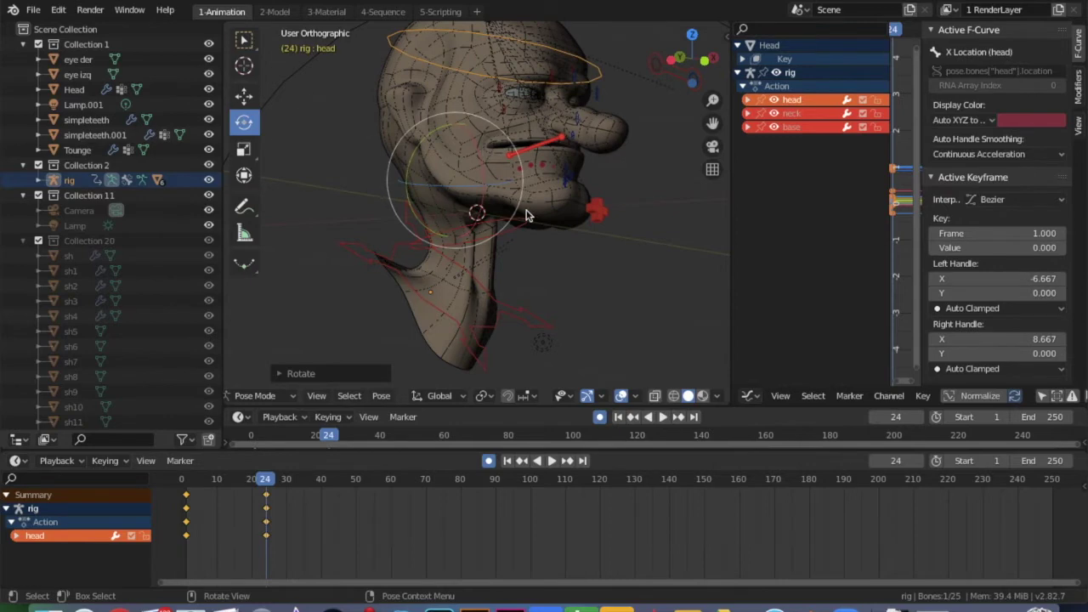
scroll(525, 215, "left", 4)
scroll(525, 215, "left", 5)
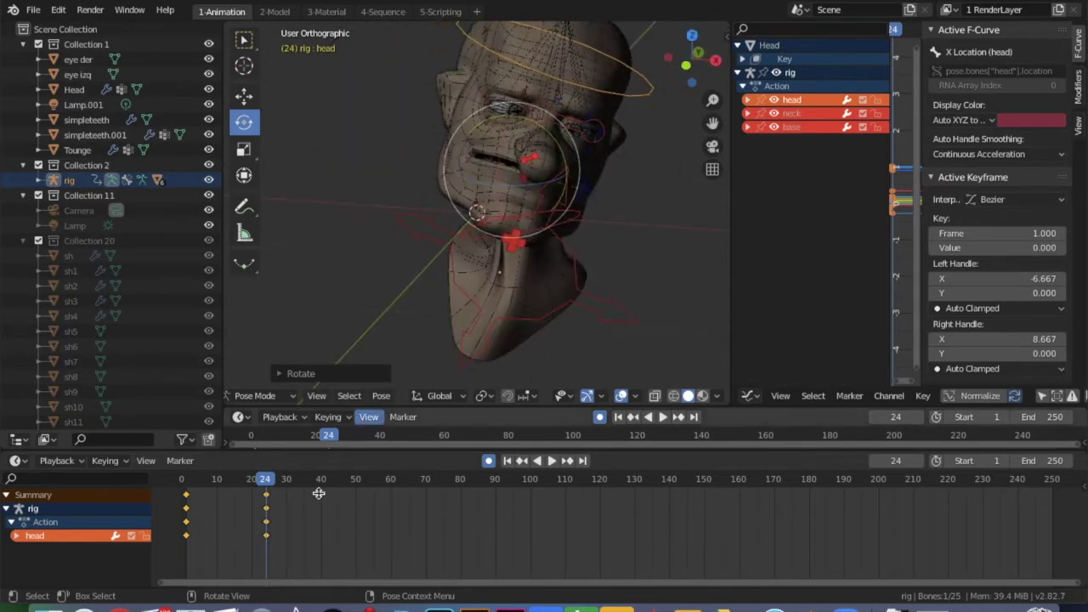
- Scrub the timeline between frame 1 and frame 24 to review the motion of the head
left_click_drag(271, 482, 210, 485)
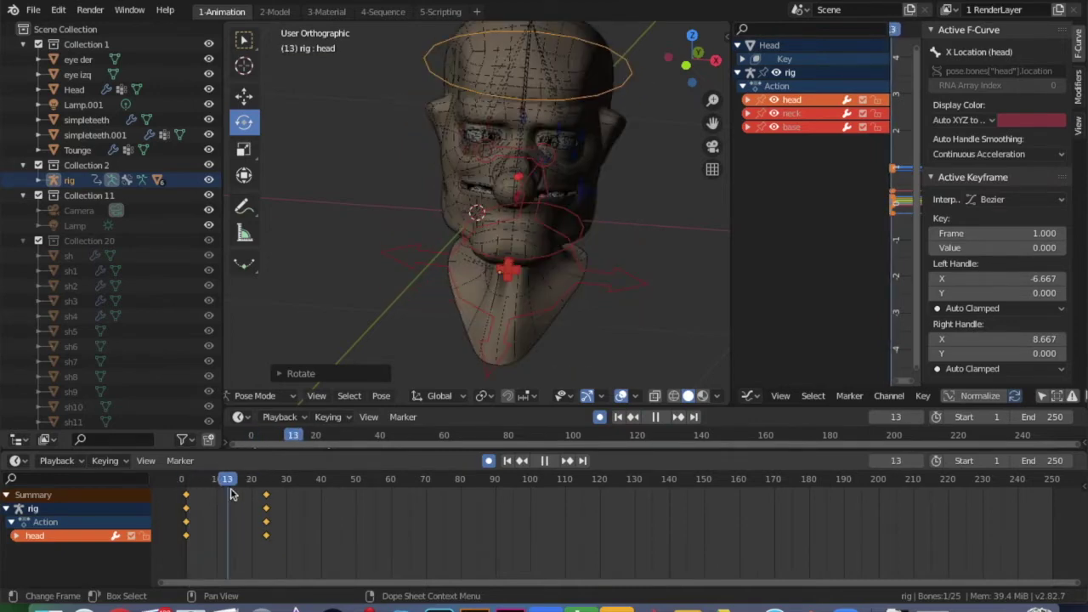
left_click(188, 481)
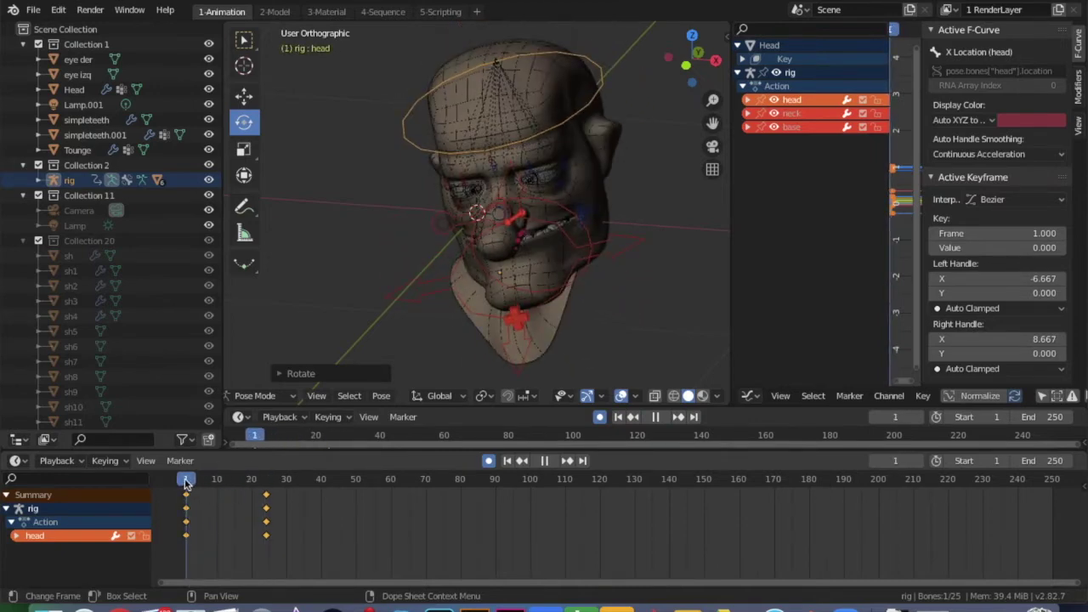
left_click_drag(186, 481, 266, 481)
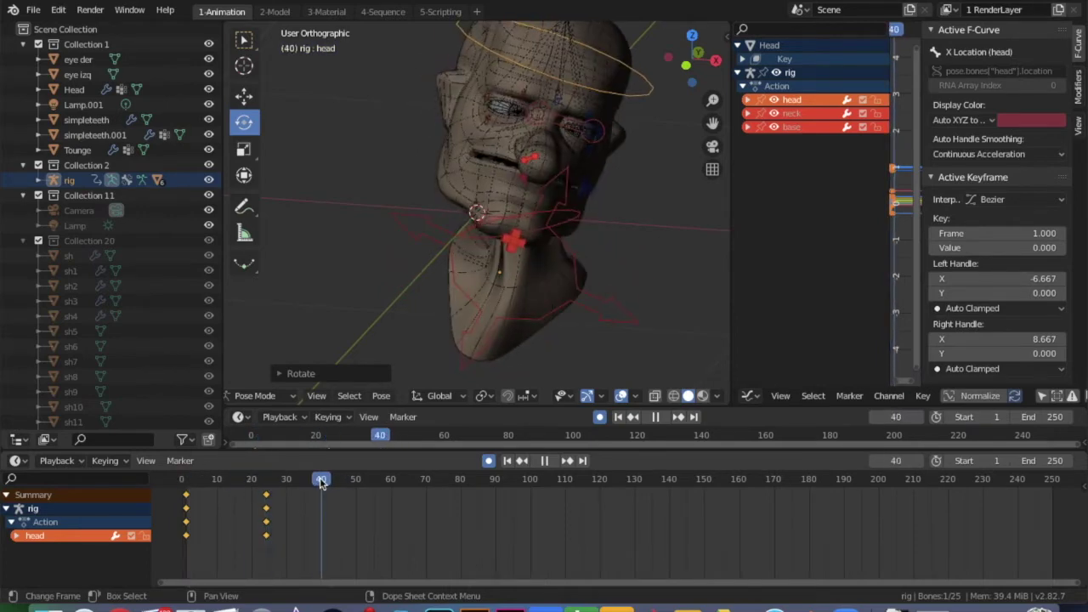
- Place the playhead at frame 40 and rotate the head control freely so the head tips far back
left_click_drag(321, 482, 321, 481)
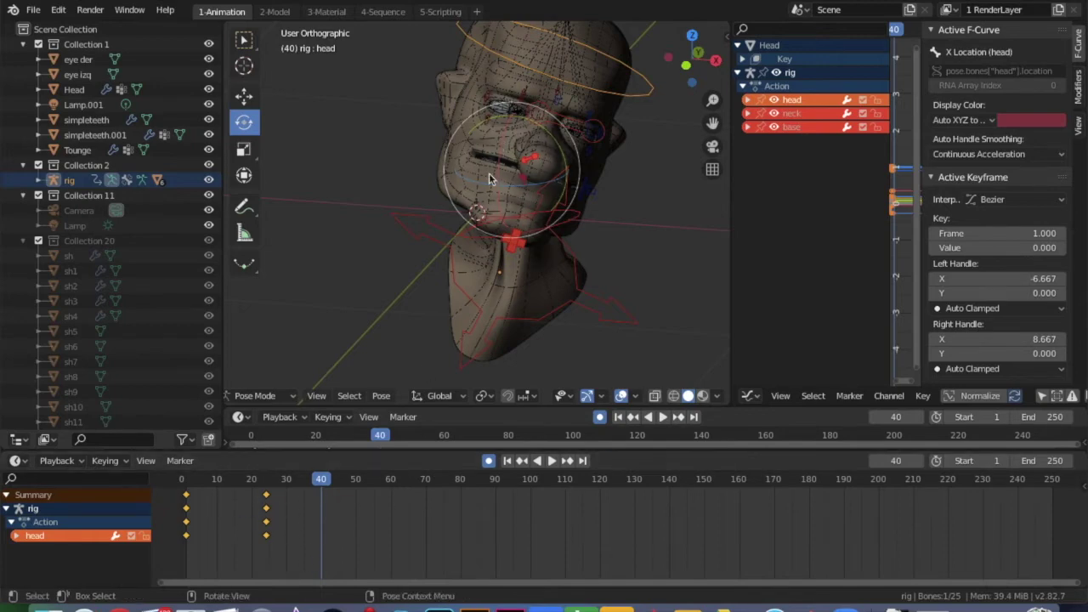
left_click_drag(487, 187, 569, 101)
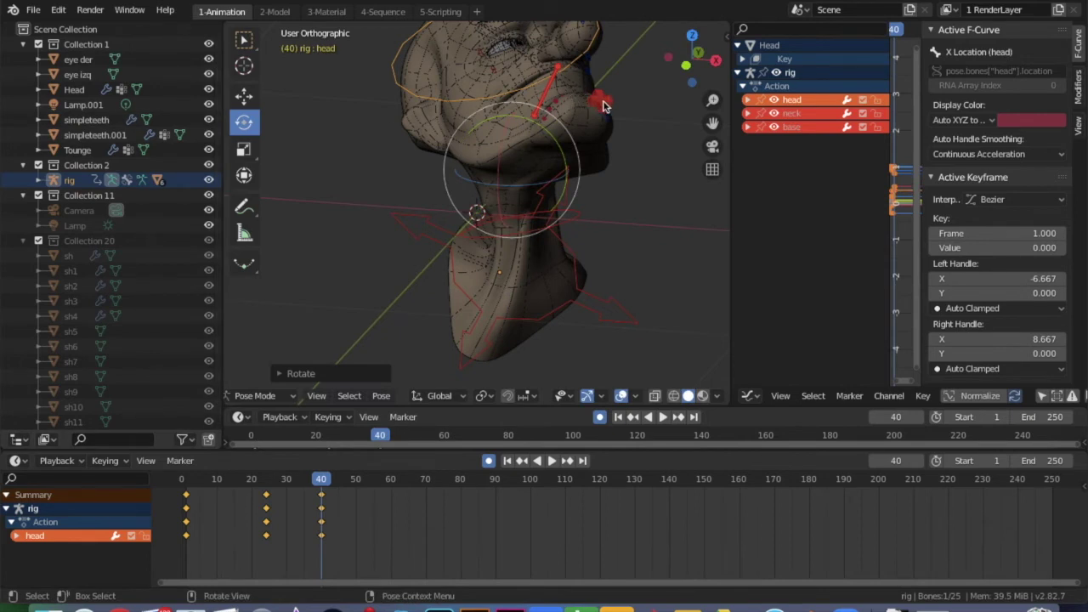
- Select the jaw control in front of the chin and move it straight down to open the mouth at frame 40
left_click(603, 106)
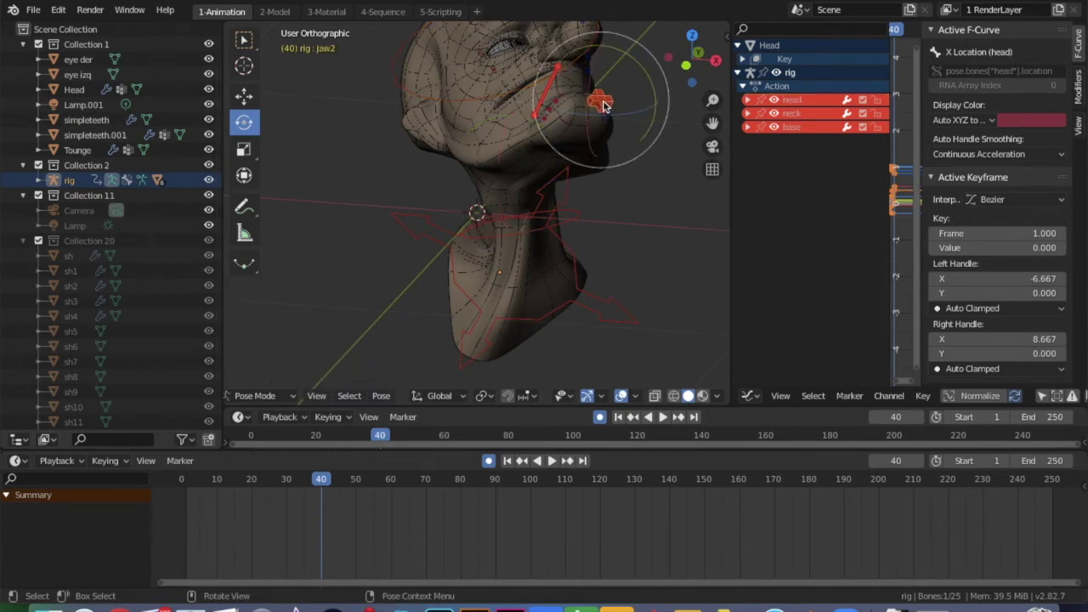
left_click(243, 97)
left_click_drag(600, 47, 613, 202)
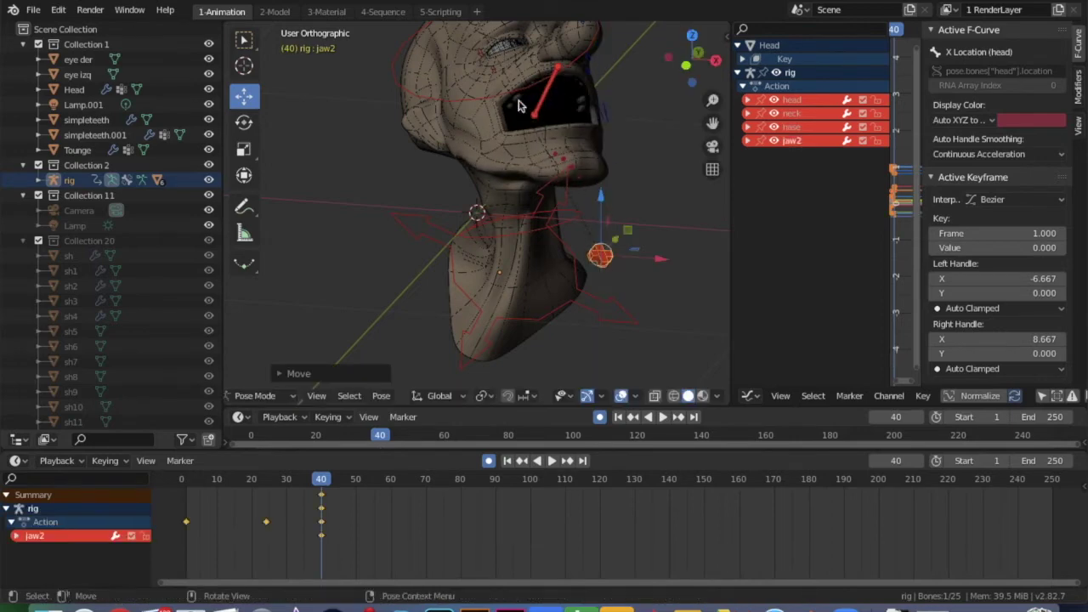
- Select the base control and rotate it slightly with a free trackball rotation at frame 40
middle_click_drag(489, 215, 486, 213)
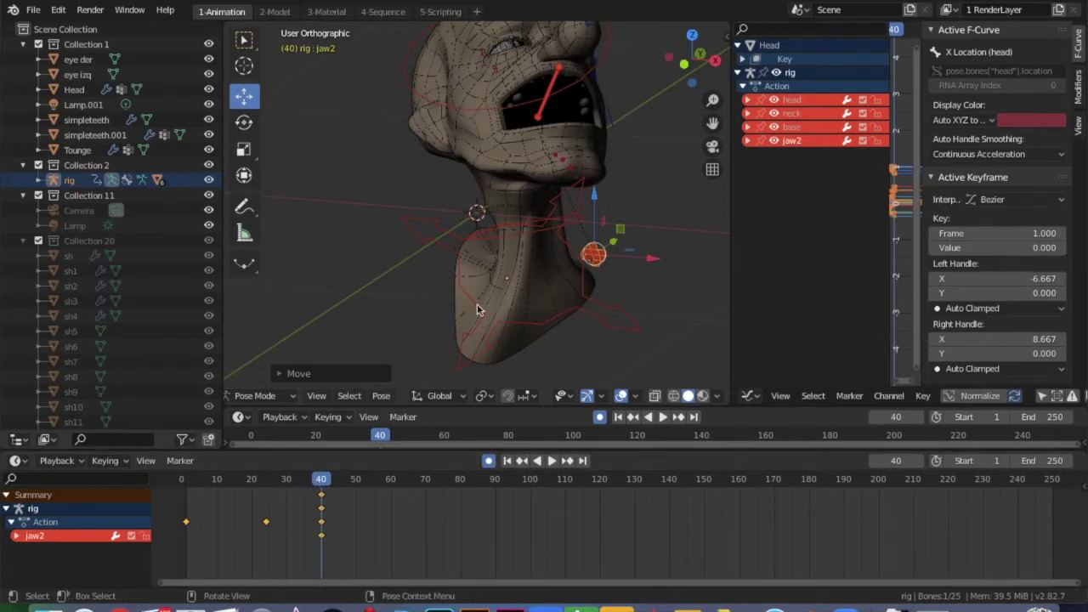
left_click(474, 310)
left_click(244, 122)
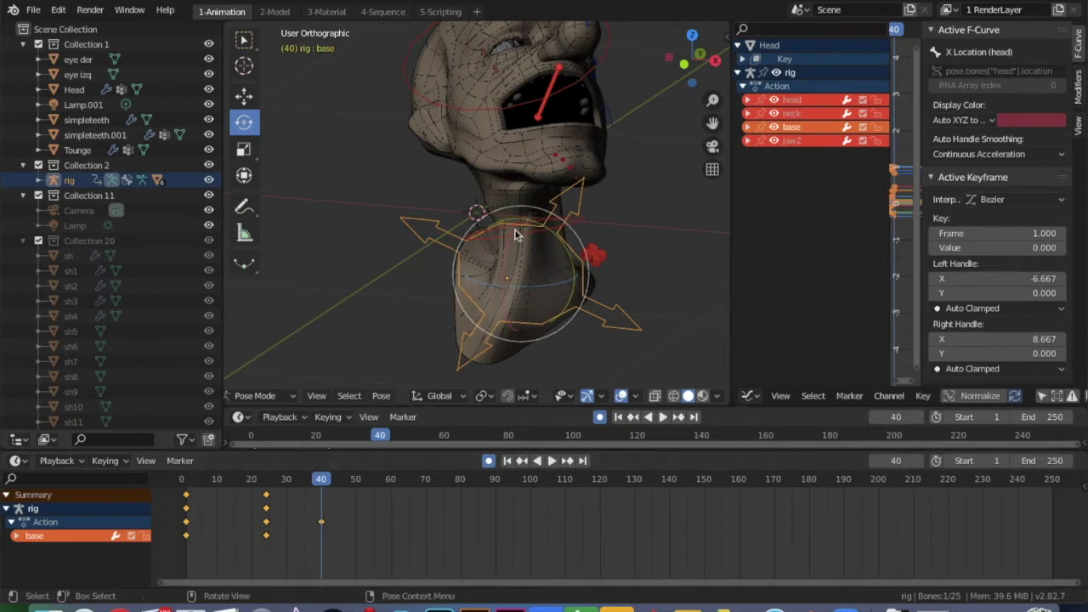
mouse_move(533, 229)
left_mouse_down()
mouse_move(508, 255)
mouse_move(529, 235)
left_mouse_up()
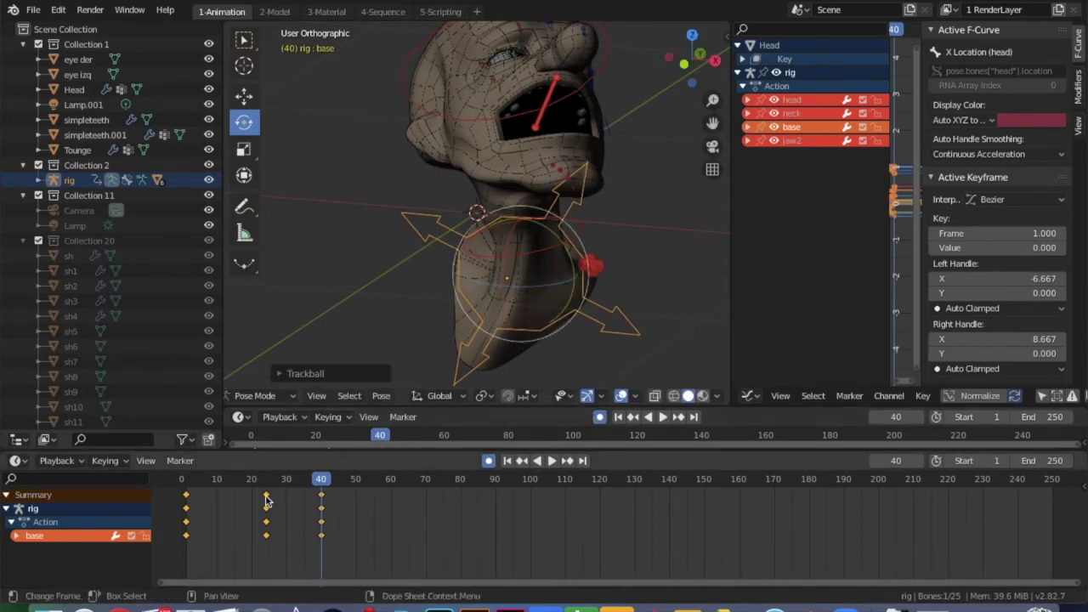
- Scrub the playhead back from frame 40 to frame 1
left_click_drag(318, 482, 185, 479)
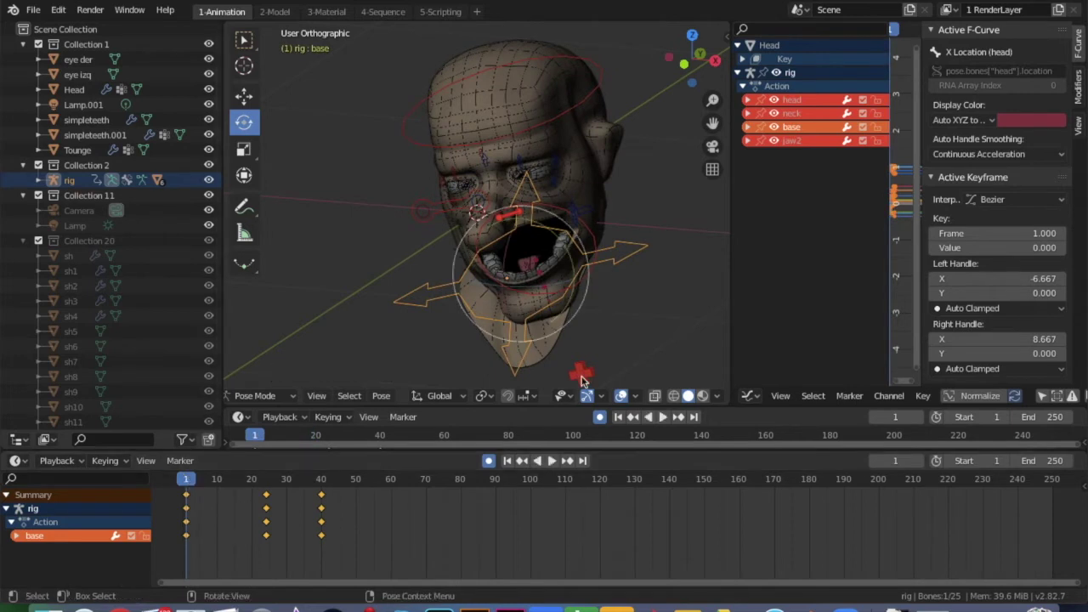
- Select the jaw control below the chin and move it up against the lower jaw at frame 1 to close the mouth
left_click(582, 374)
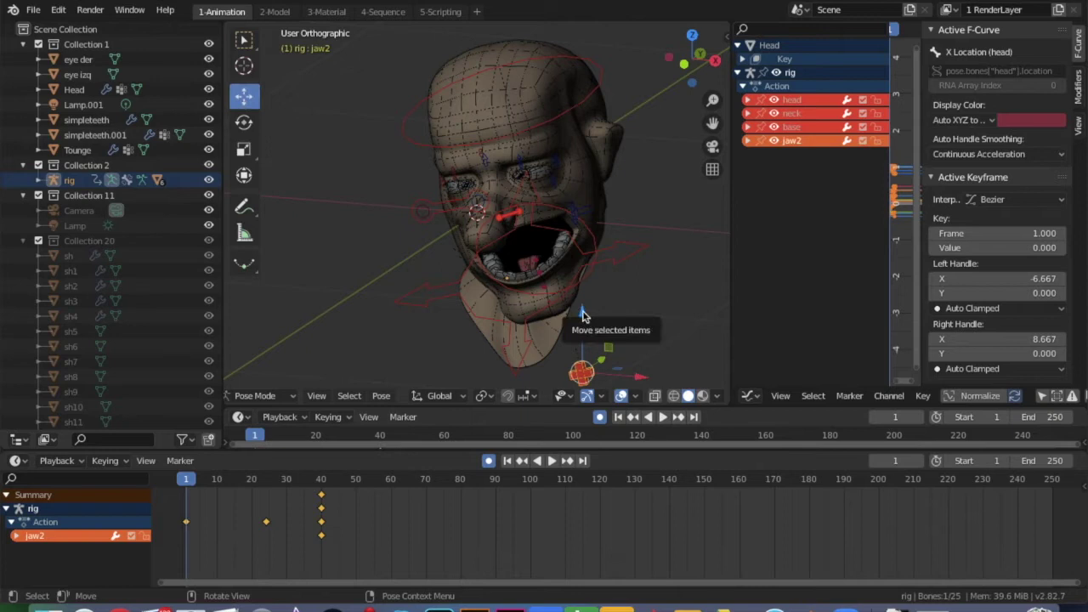
left_click_drag(583, 315, 563, 260)
left_click_drag(644, 330, 602, 328)
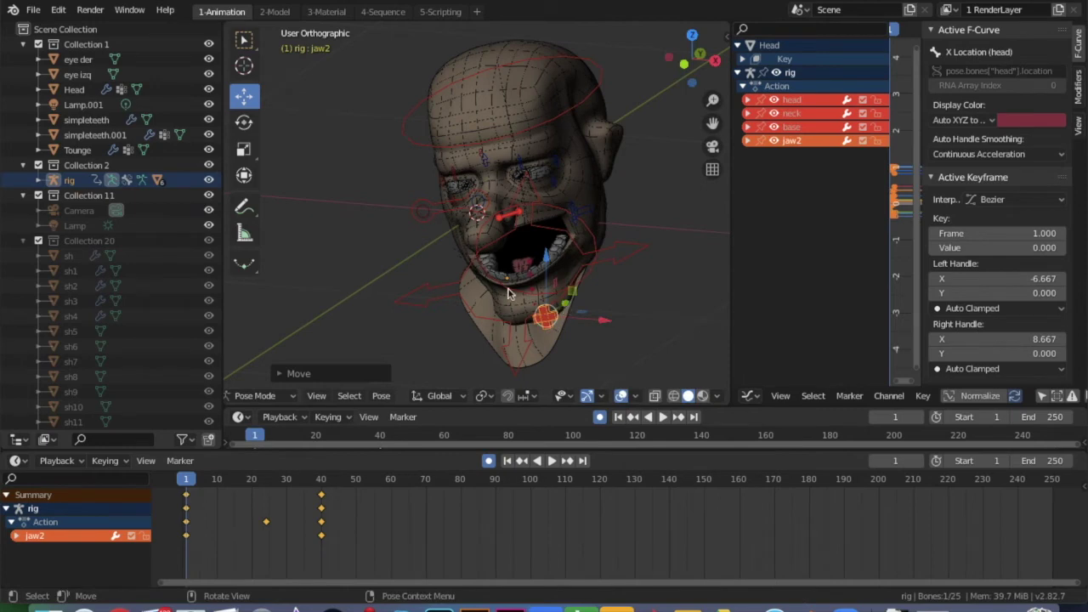
key("g")
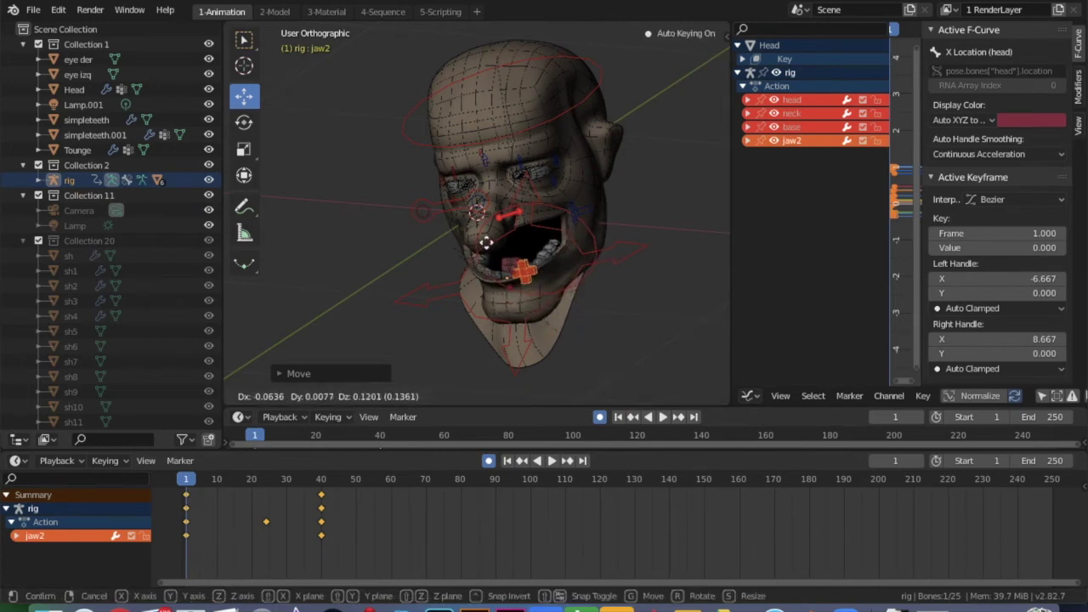
left_click(494, 235)
middle_click_drag(494, 236, 486, 260)
key("g")
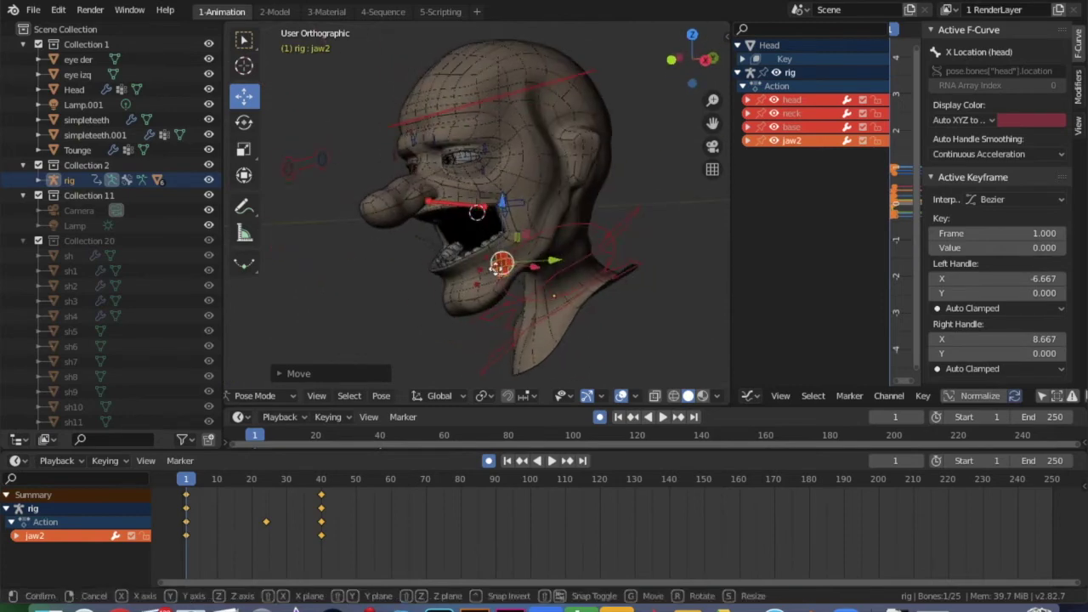
left_click(444, 248)
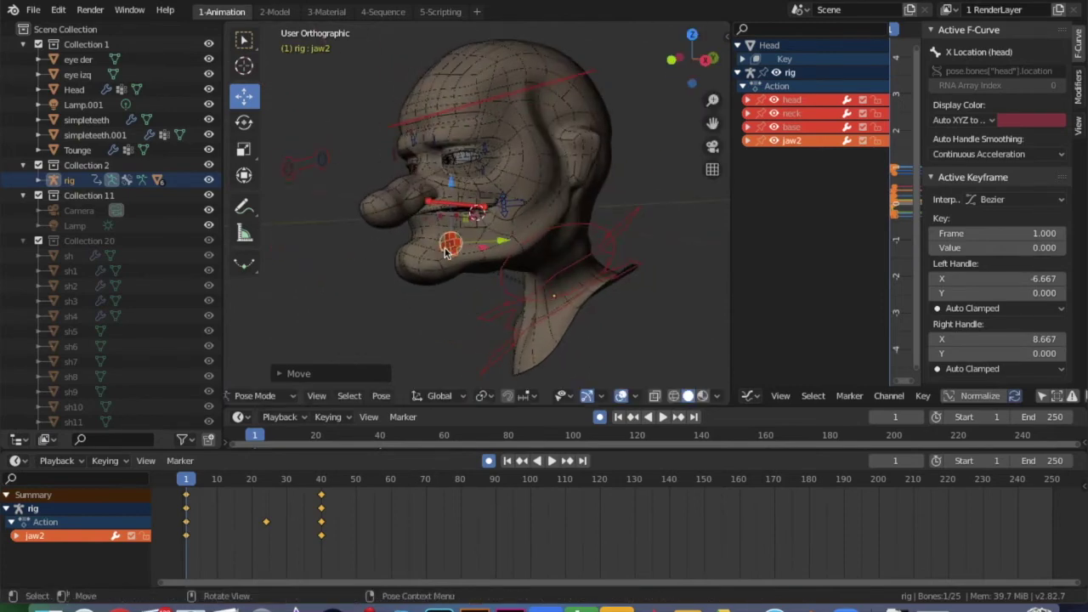
middle_click_drag(433, 264, 433, 265)
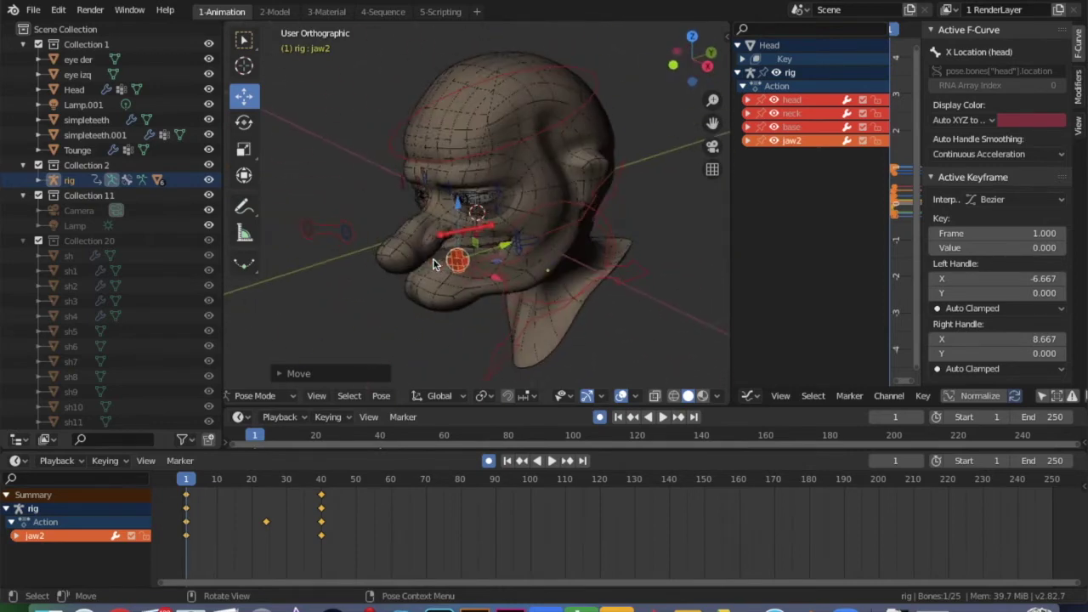
- Place the playhead at frame 24 and move the jaw control up toward the face to close the mouth
left_click_drag(199, 481, 167, 501)
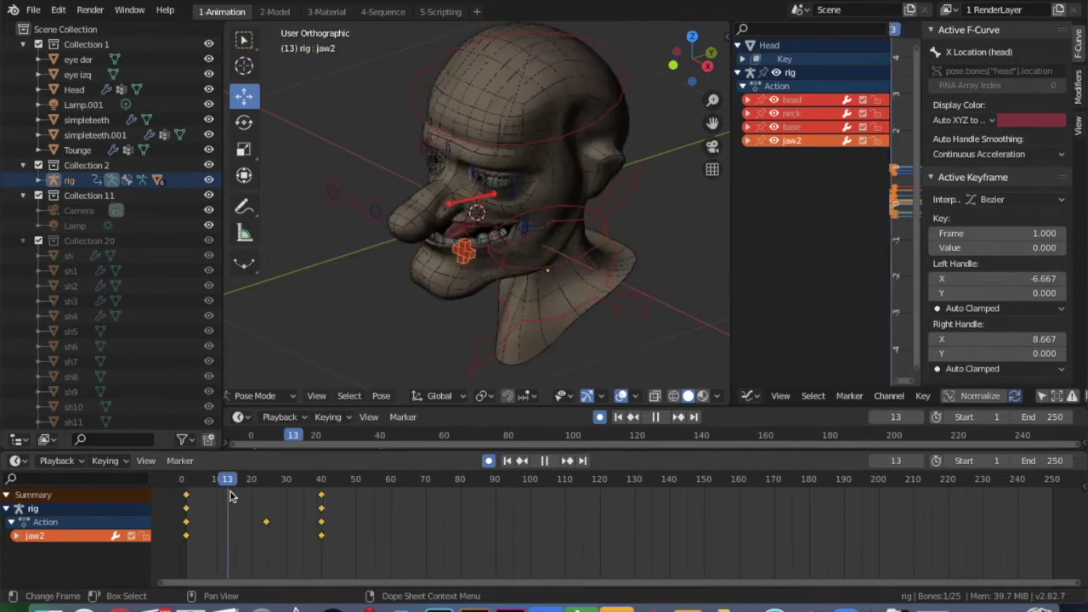
left_click(343, 479)
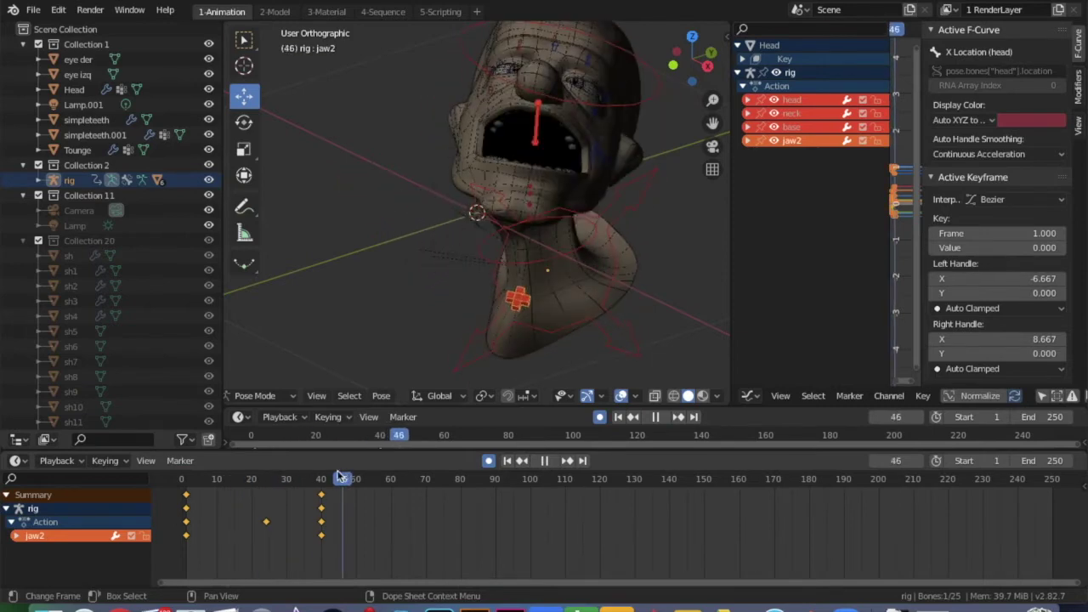
left_click(263, 480)
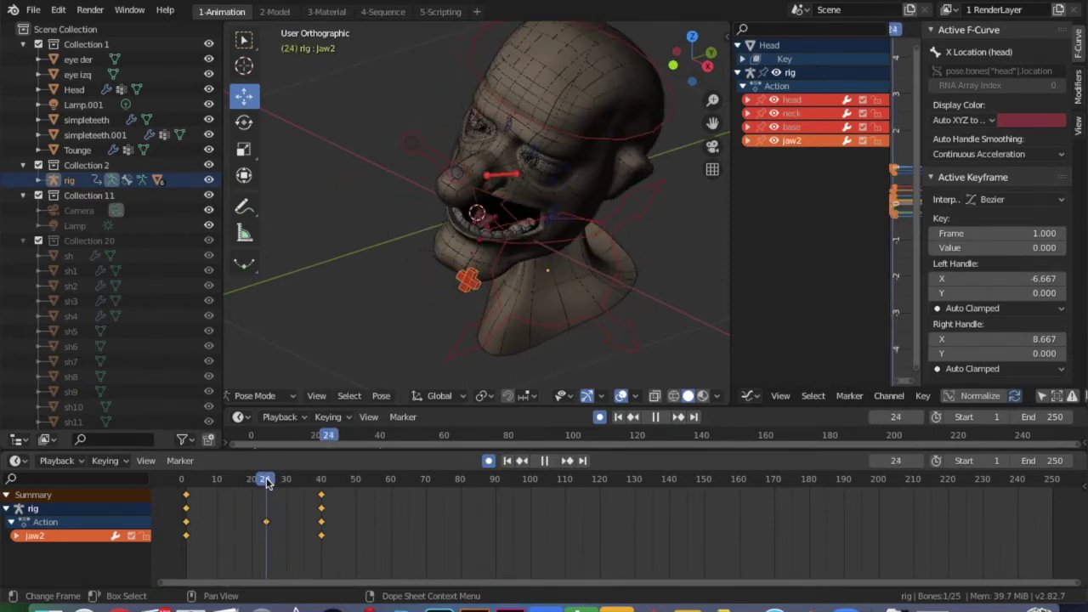
key("space")
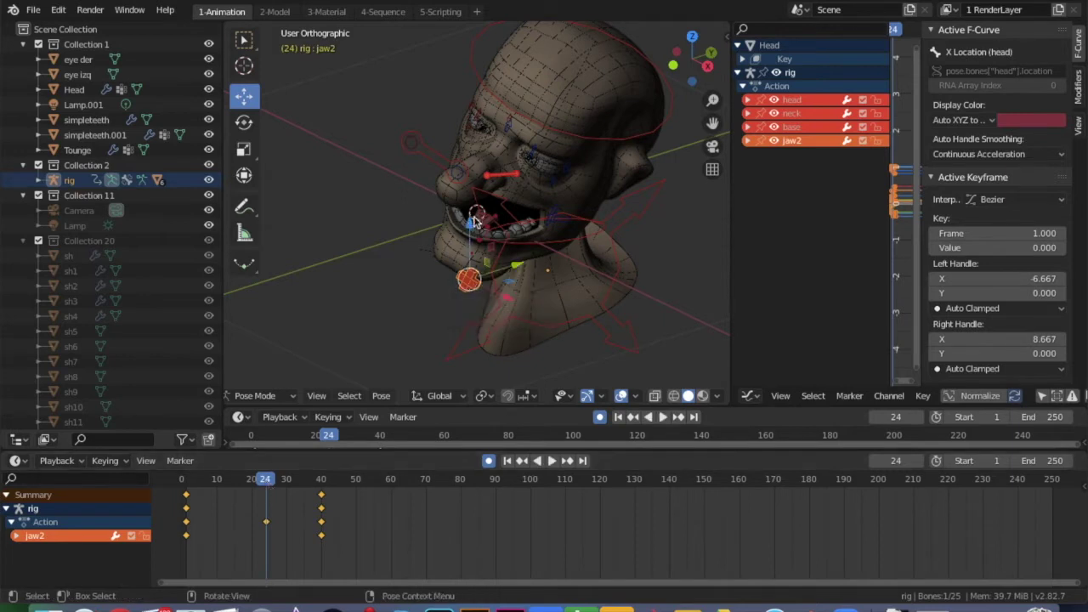
key("g")
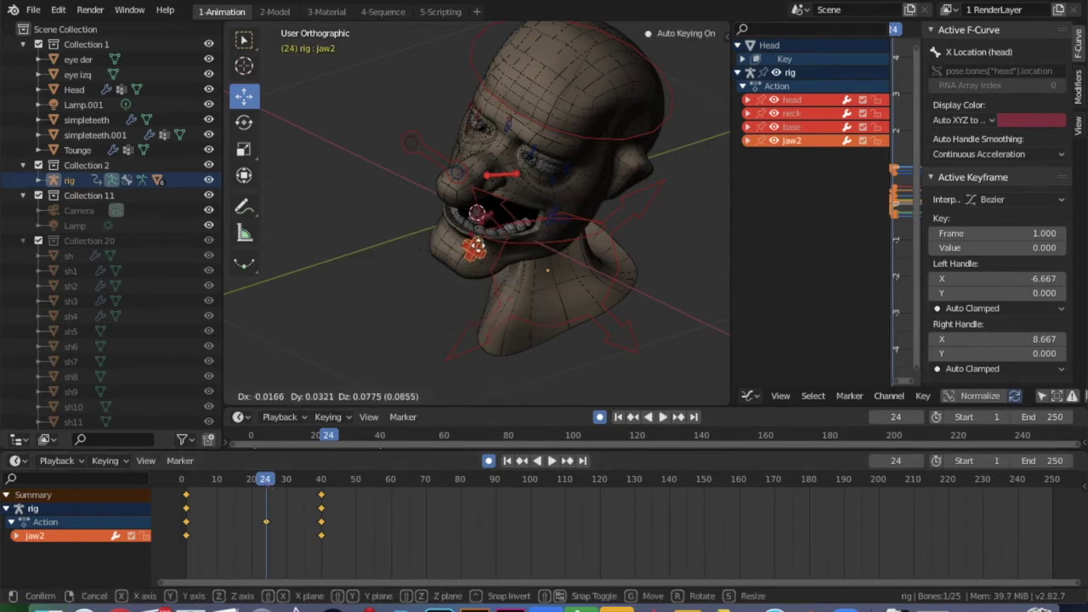
left_click(474, 246)
middle_click_drag(479, 235, 479, 238)
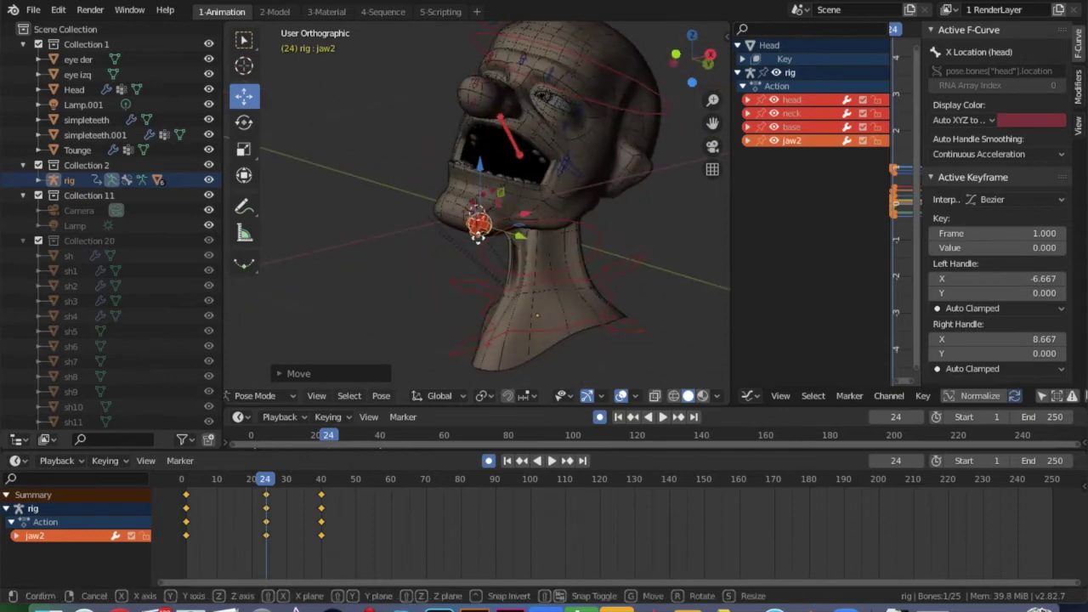
key("g")
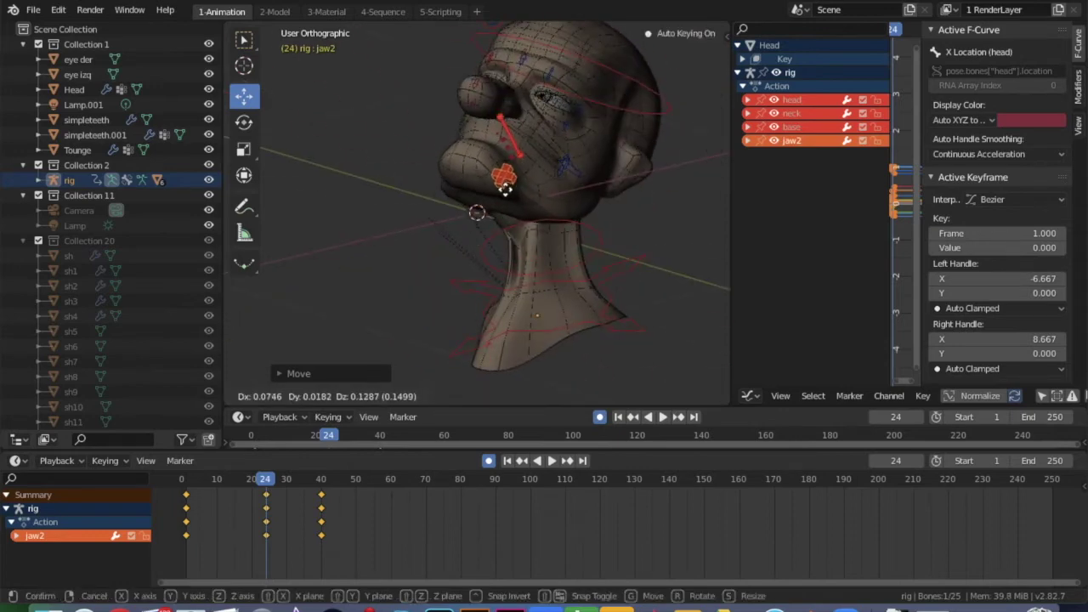
left_click(504, 189)
- Scrub from the start to frame 40 and move the jaw control up and closer to the chin to narrow the mouth opening
left_click_drag(269, 481, 181, 481)
key("space")
middle_click_drag(396, 245, 396, 247)
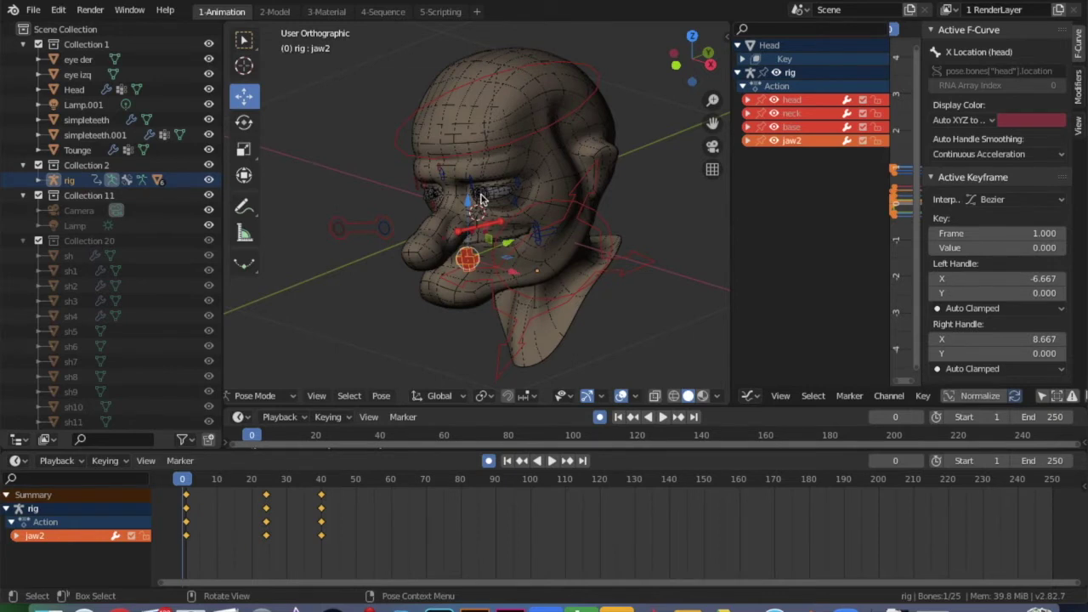
left_click_drag(181, 480, 328, 493)
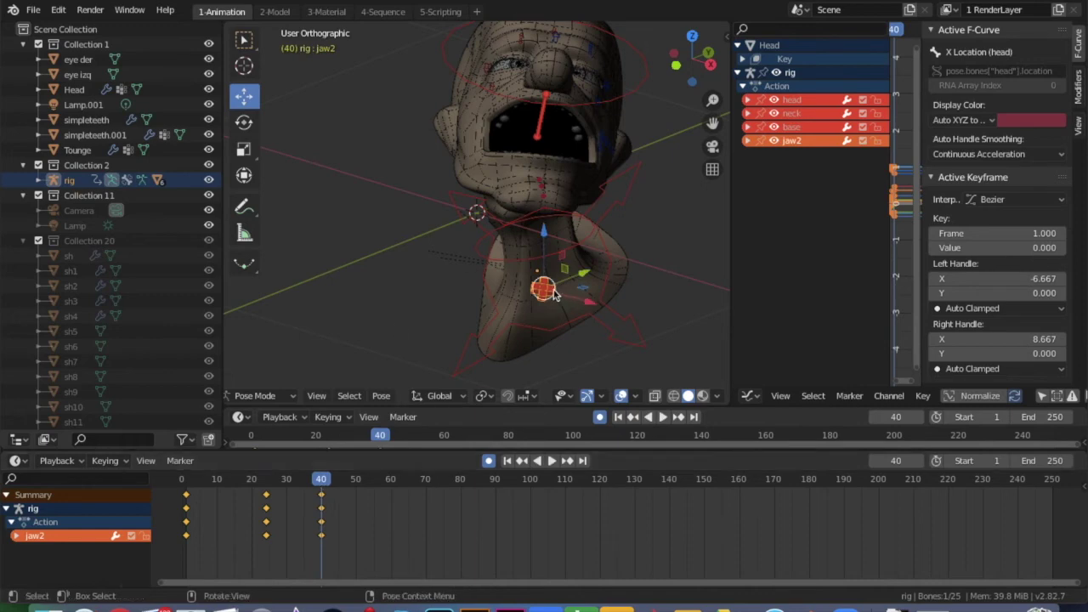
key("g")
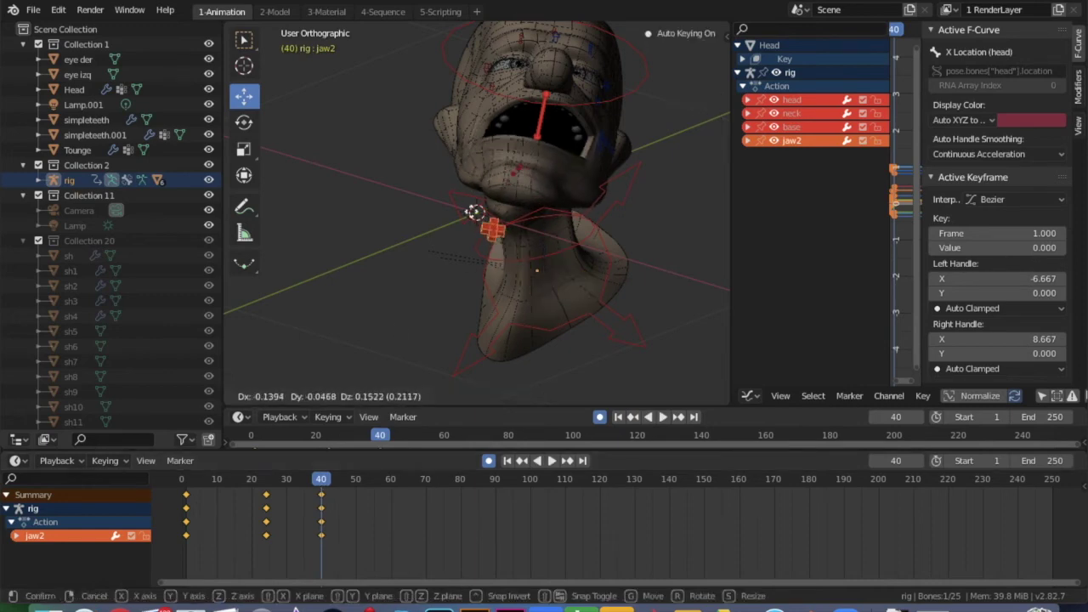
left_click(514, 199)
- Select the eye target control in front of the forehead and move it sideways at frame 40
mouse_move(533, 100)
middle_mouse_down()
mouse_move(510, 106)
mouse_move(531, 100)
mouse_move(521, 94)
middle_mouse_up()
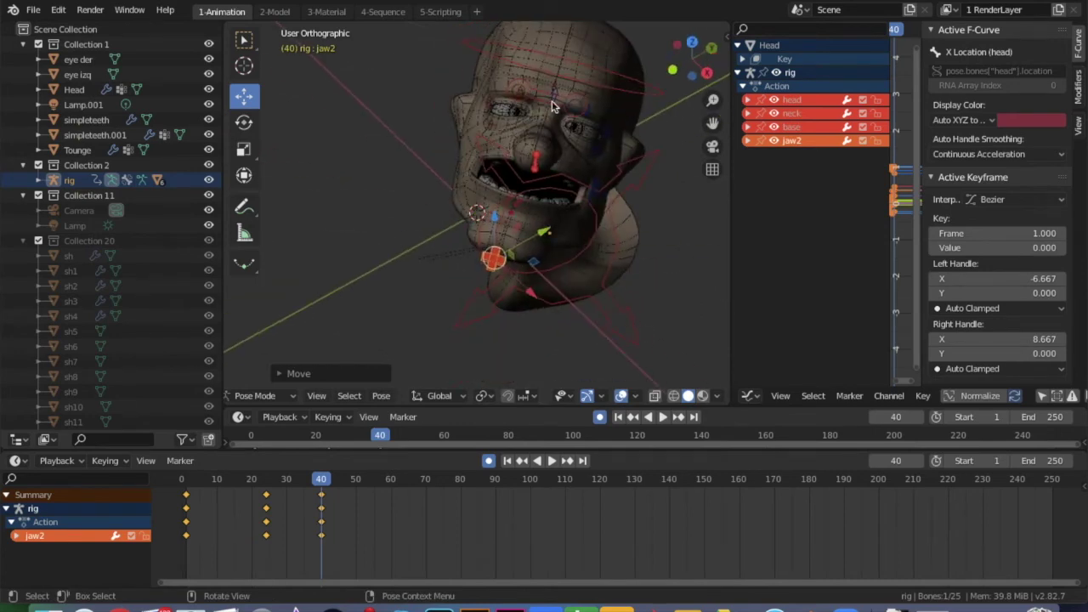
left_click(551, 106)
key("g")
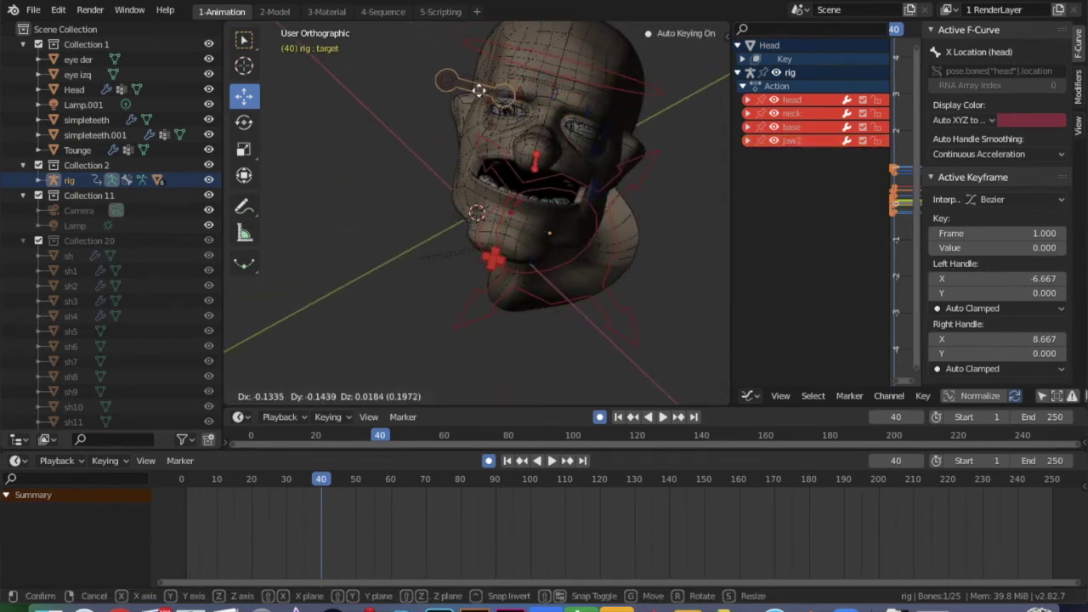
left_click(478, 89)
- Place the playhead at frame 32 and move the eye target control sideways until it lines up with the eyes
left_click_drag(304, 484, 262, 482)
left_click_drag(230, 479, 292, 478)
key("g")
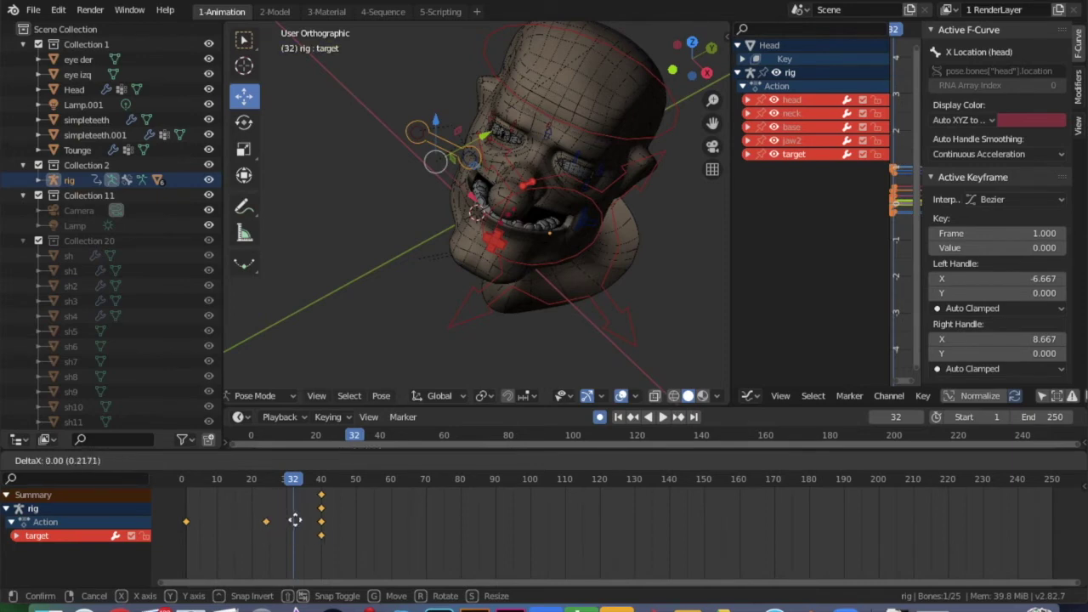
key("Escape")
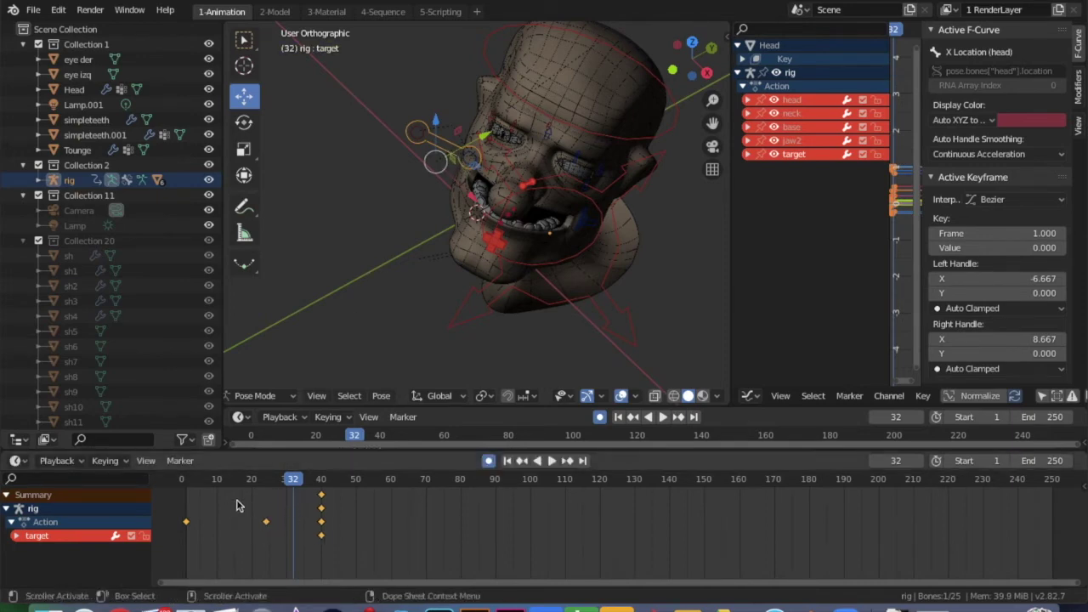
left_click(450, 156)
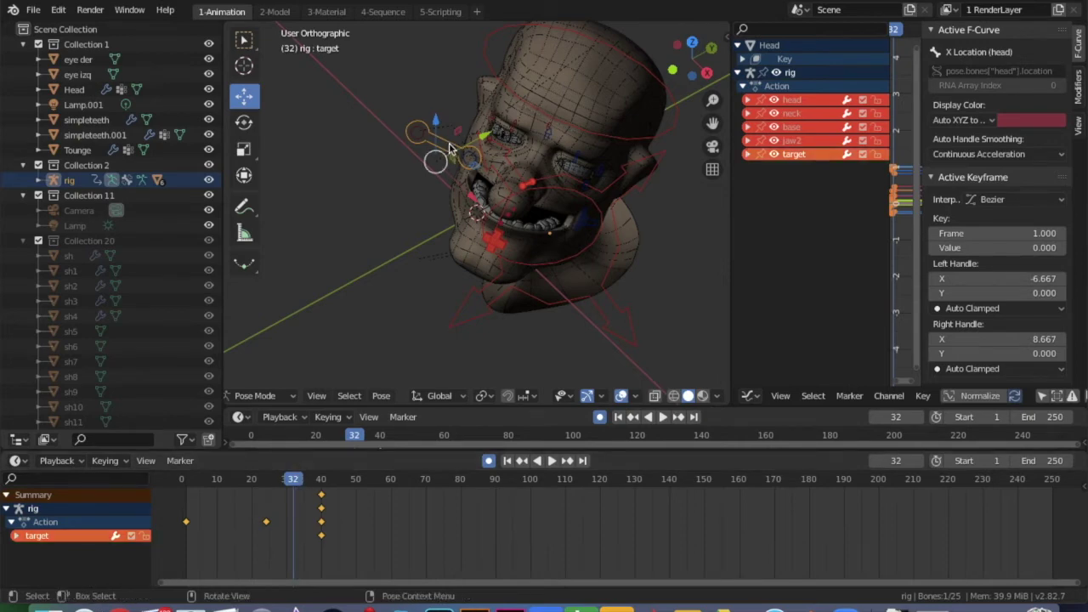
key("g")
left_click(544, 151)
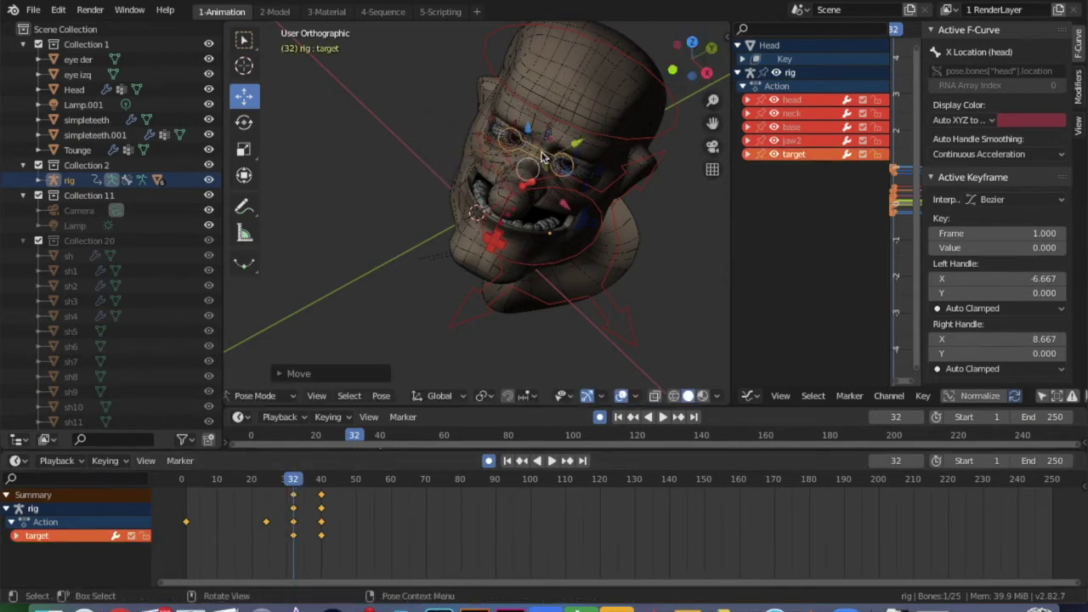
- Try moving the eye target control far out from the face at frame 31, compare it with frame 32, and undo the move
mouse_move(295, 483)
left_mouse_down()
mouse_move(325, 483)
mouse_move(193, 484)
mouse_move(339, 485)
mouse_move(291, 480)
left_mouse_up()
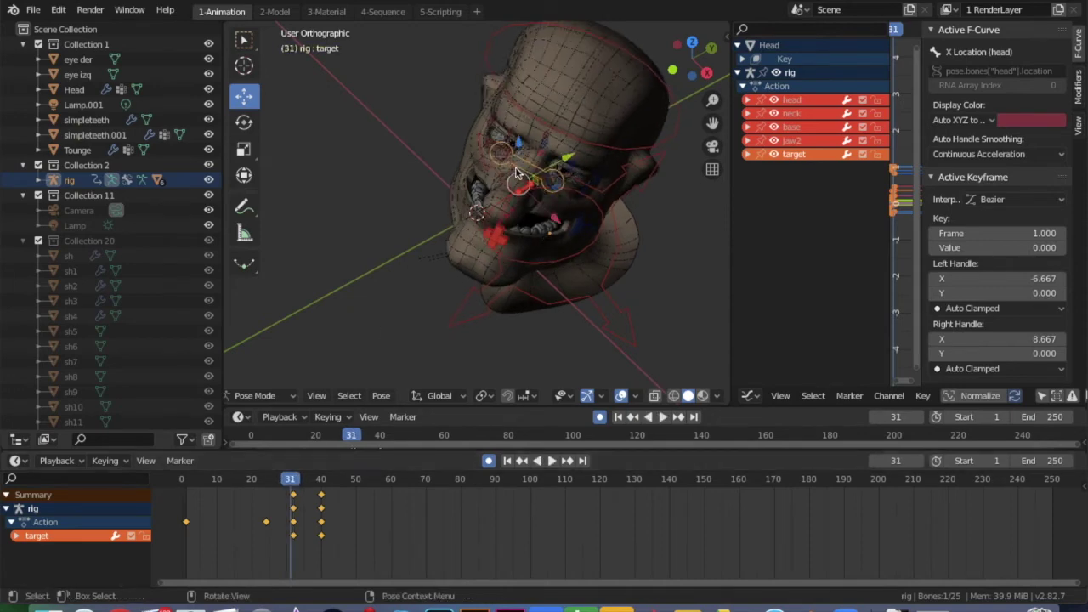
left_click_drag(507, 165, 314, 80)
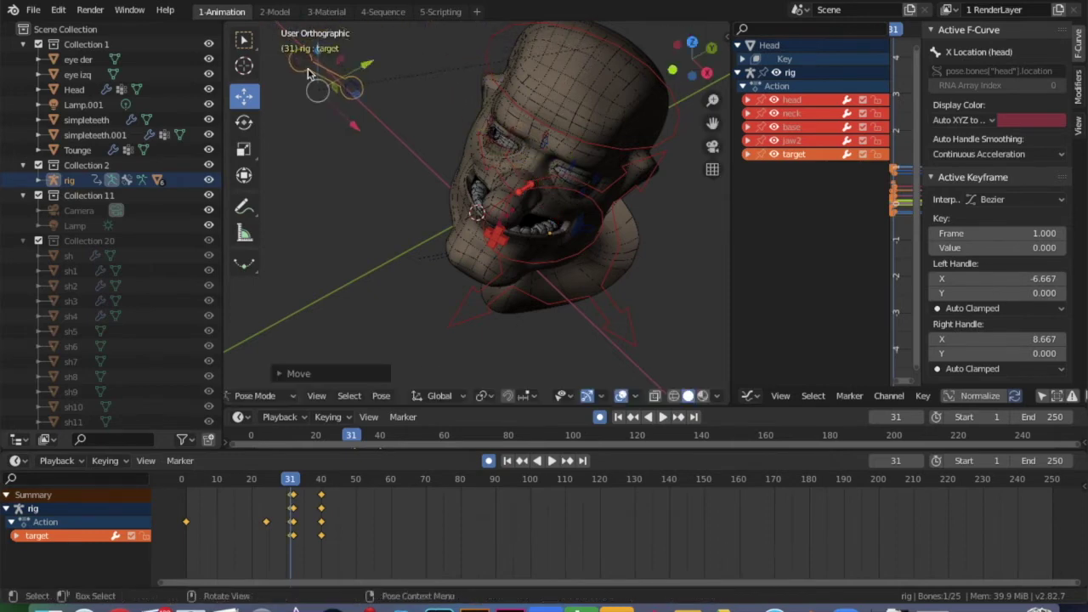
left_click(287, 481)
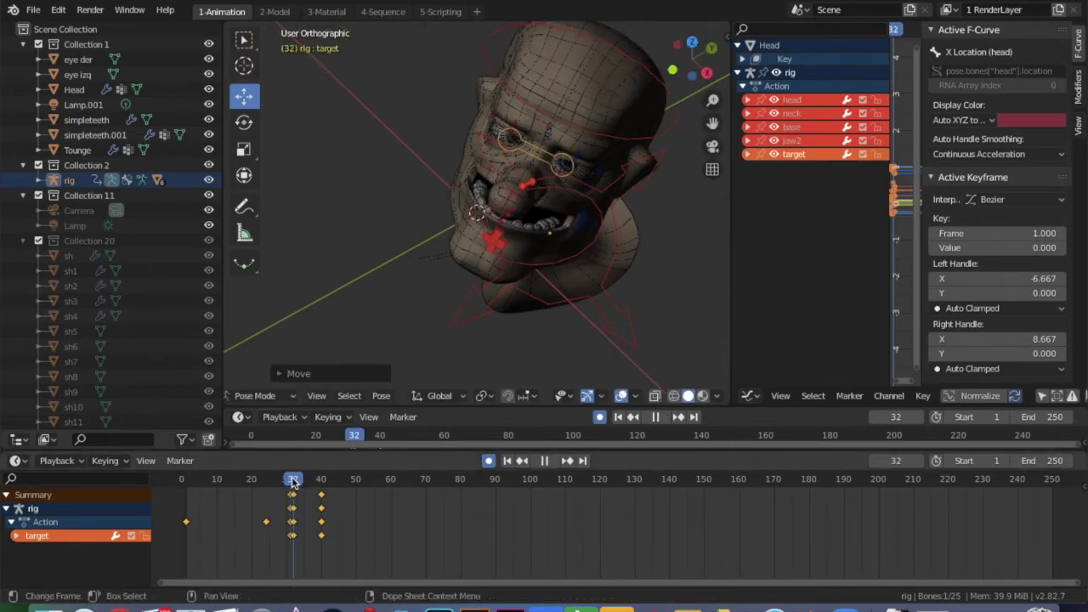
key("space")
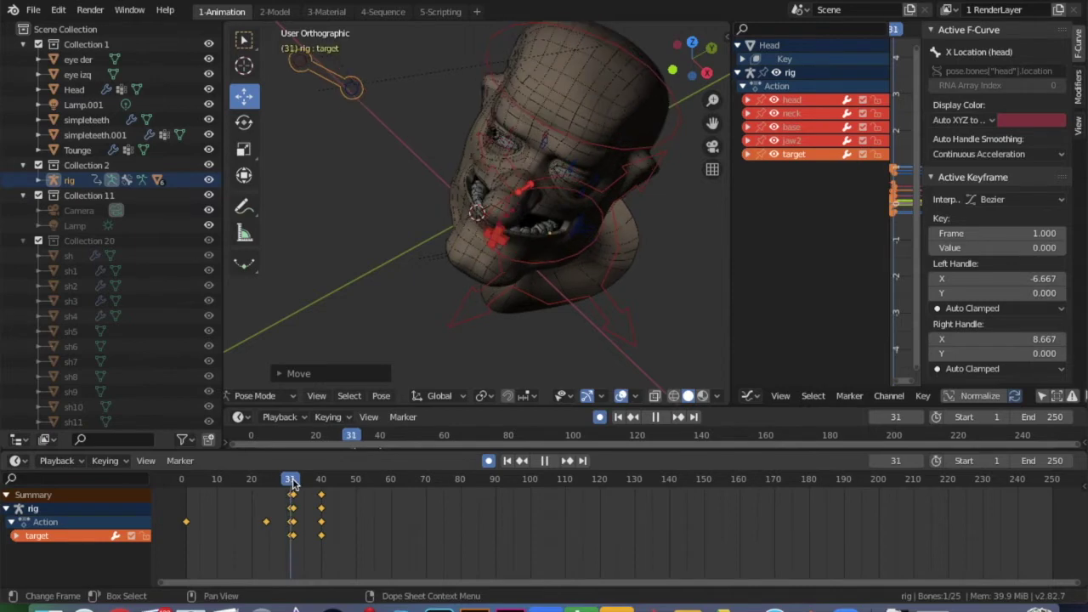
mouse_move(291, 481)
left_mouse_down()
mouse_move(244, 481)
mouse_move(300, 481)
mouse_move(290, 482)
left_mouse_up()
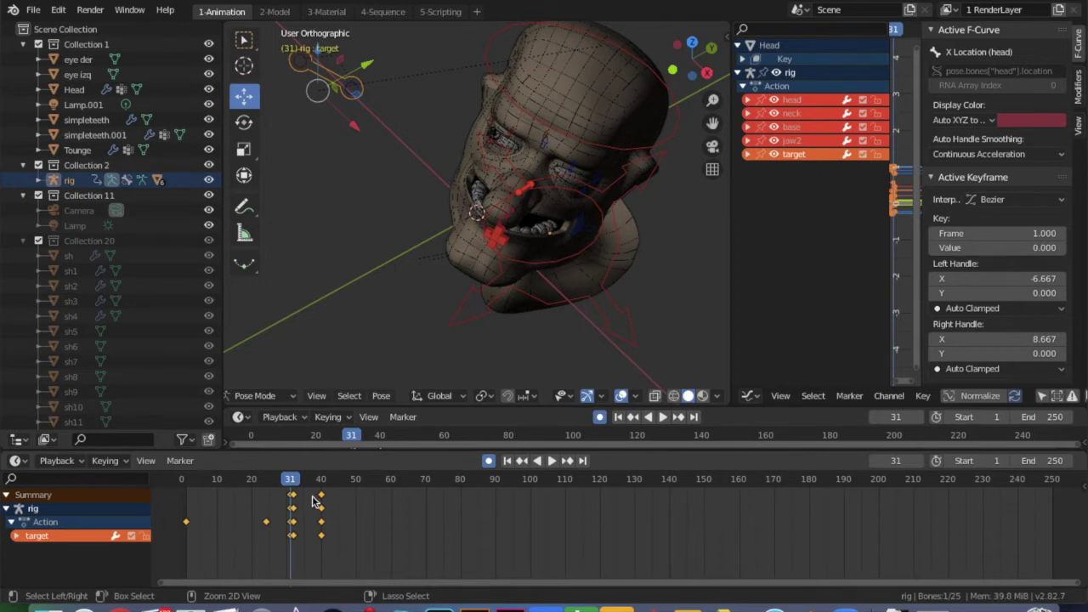
key("ctrl+z")
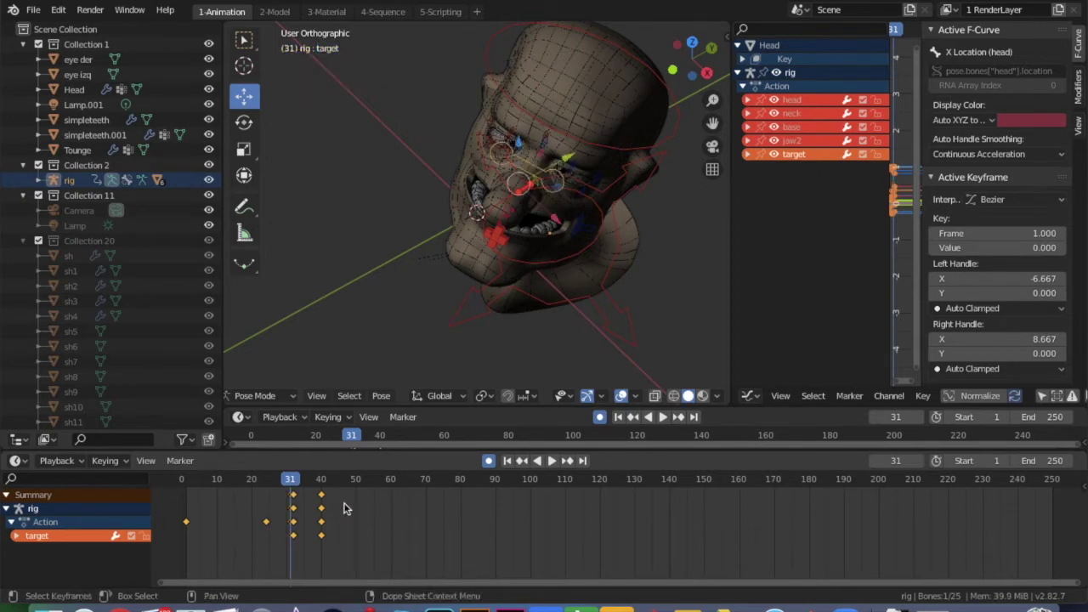
- Delete the eye target control's keyframe at frame 40
left_click(294, 509)
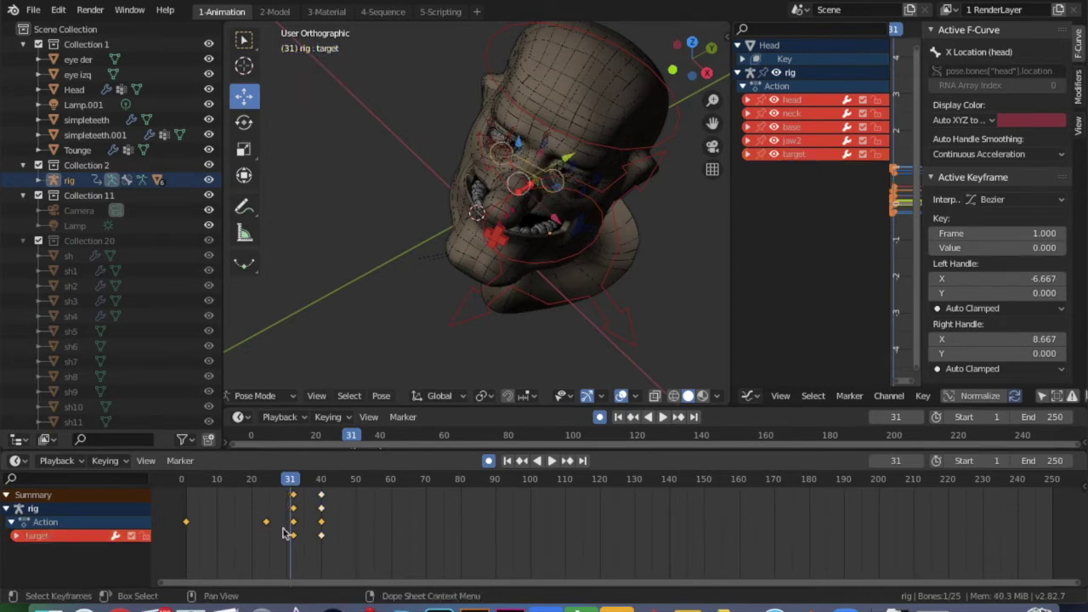
right_click(322, 511)
right_click(322, 511)
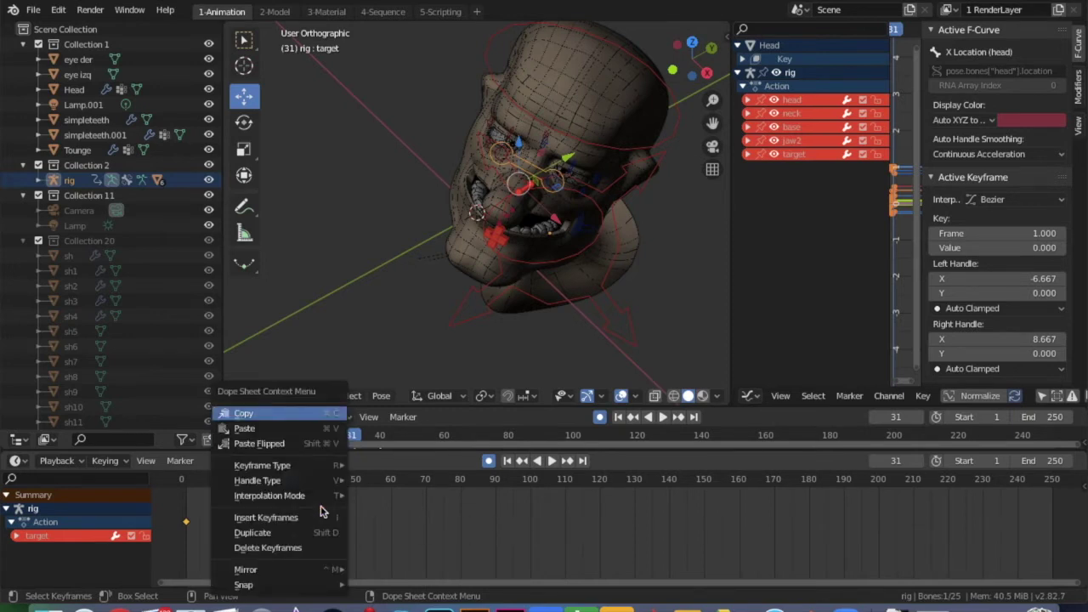
left_click(268, 548)
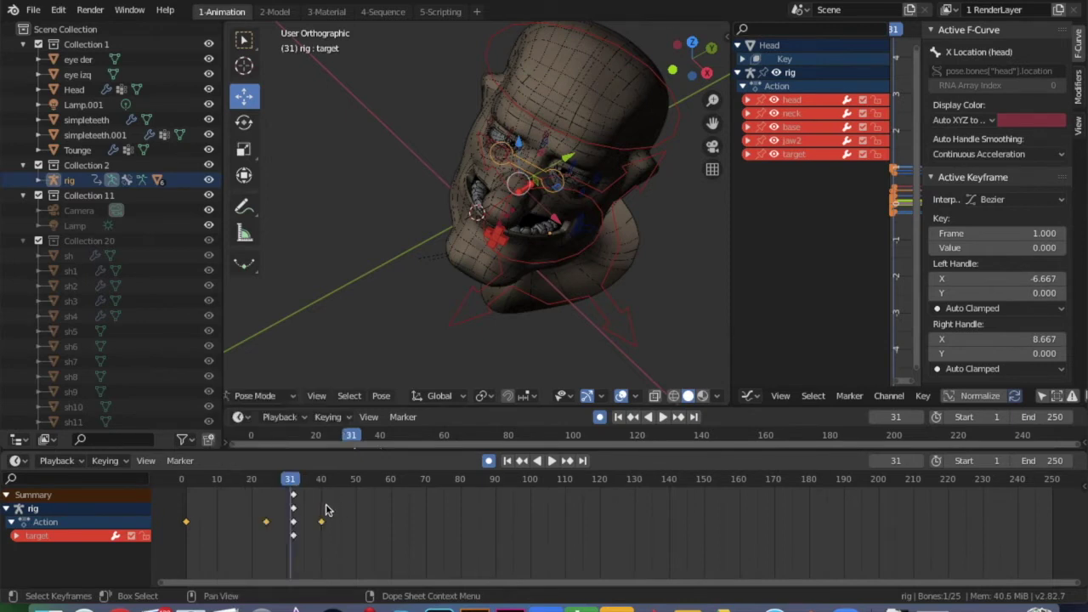
- Turn off auto keying and play the animation from frame 1 to review the head motion
left_click_drag(218, 480, 182, 481)
left_click(486, 461)
left_click(553, 461)
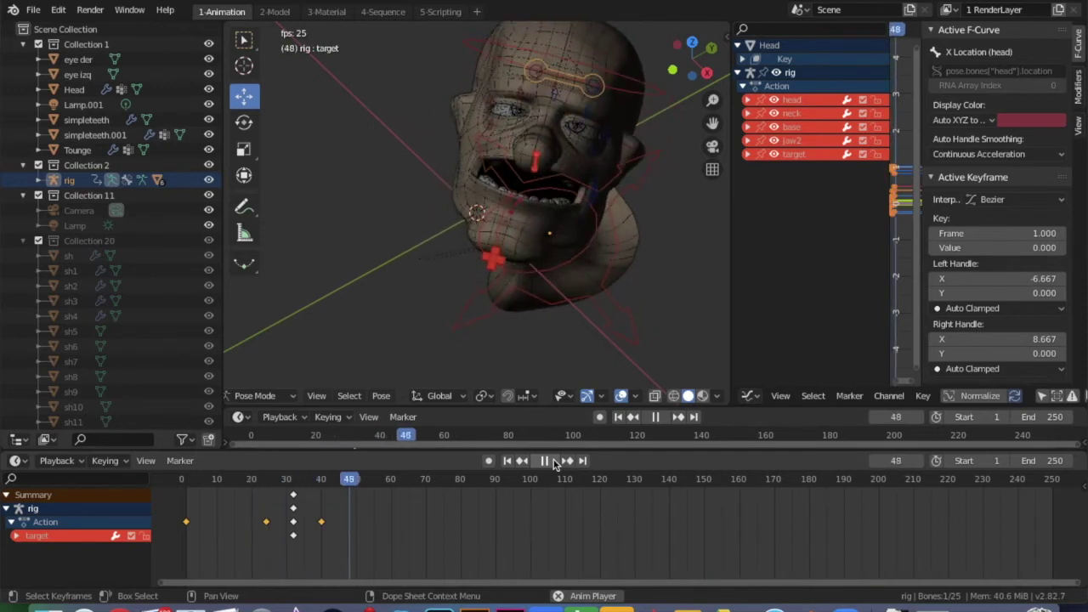
key("space")
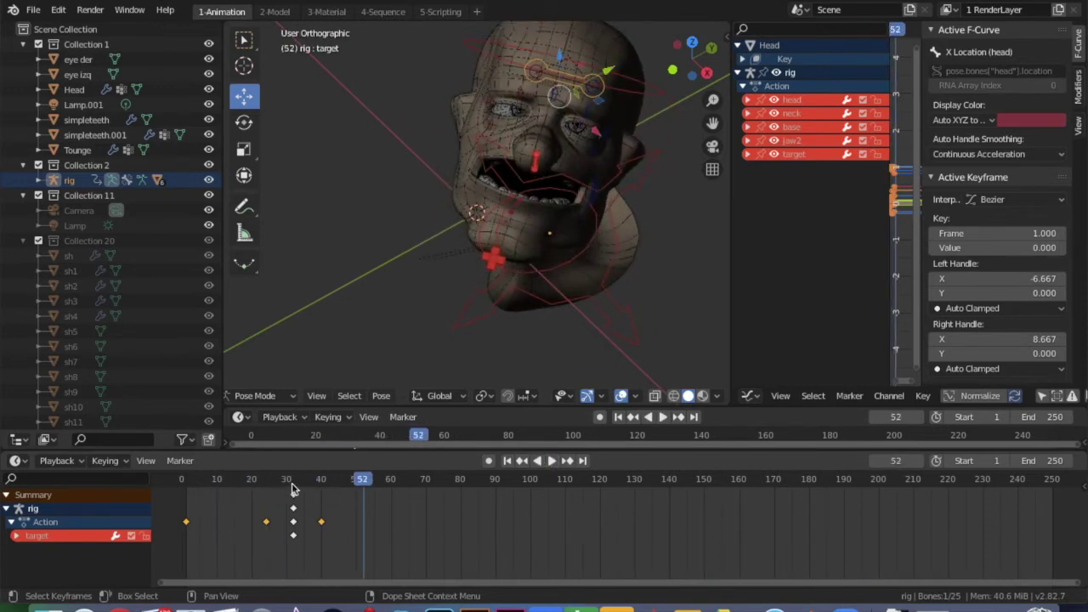
left_click(185, 481)
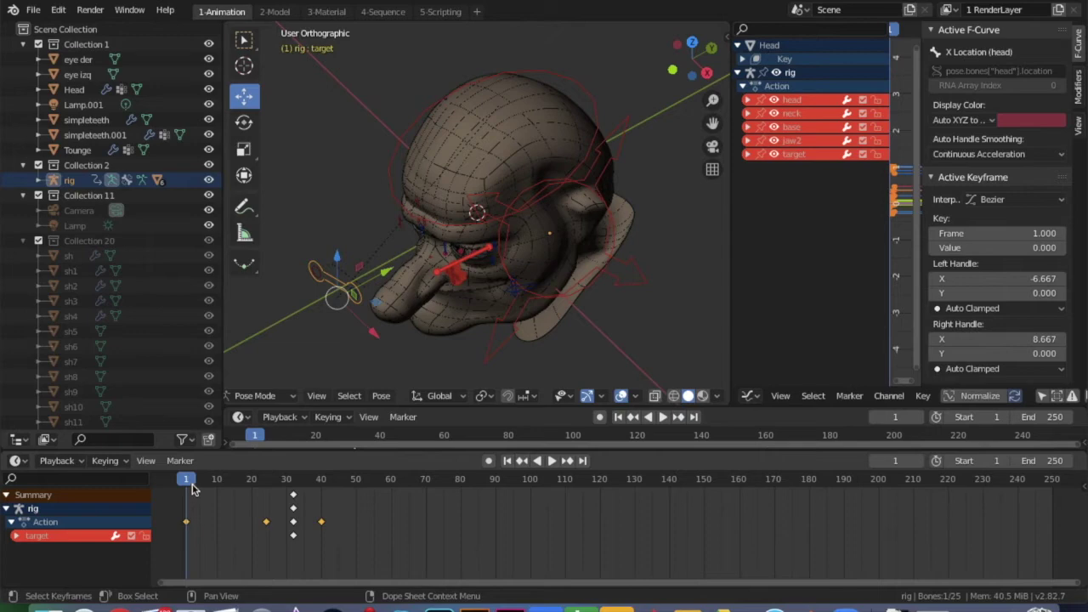
left_click(550, 461)
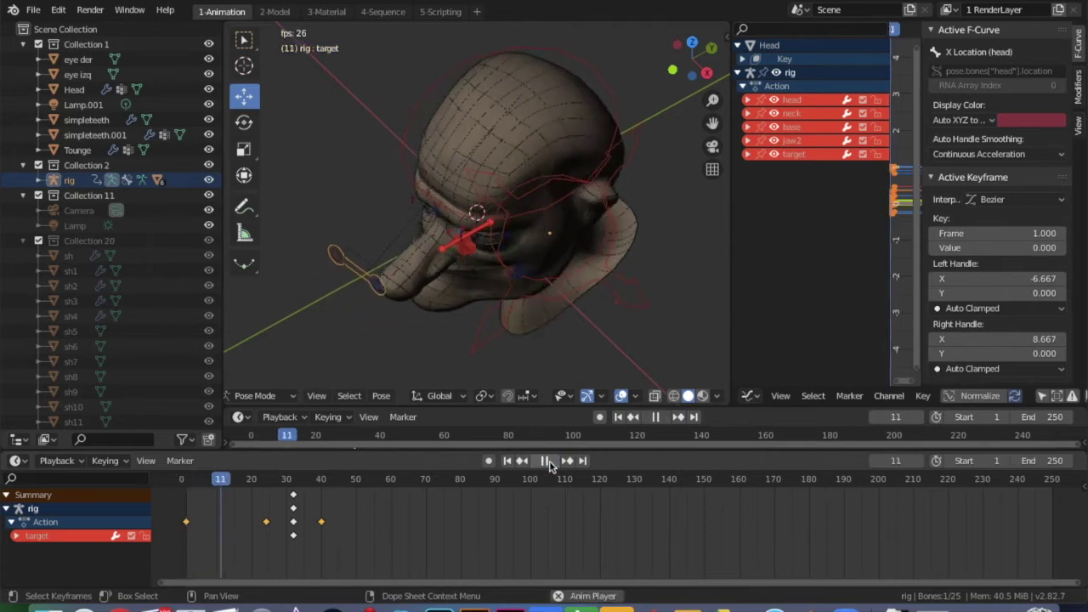
- Stop the playback and shift the eye target control's keyframe from frame 32 to about frame 29
left_click(547, 461)
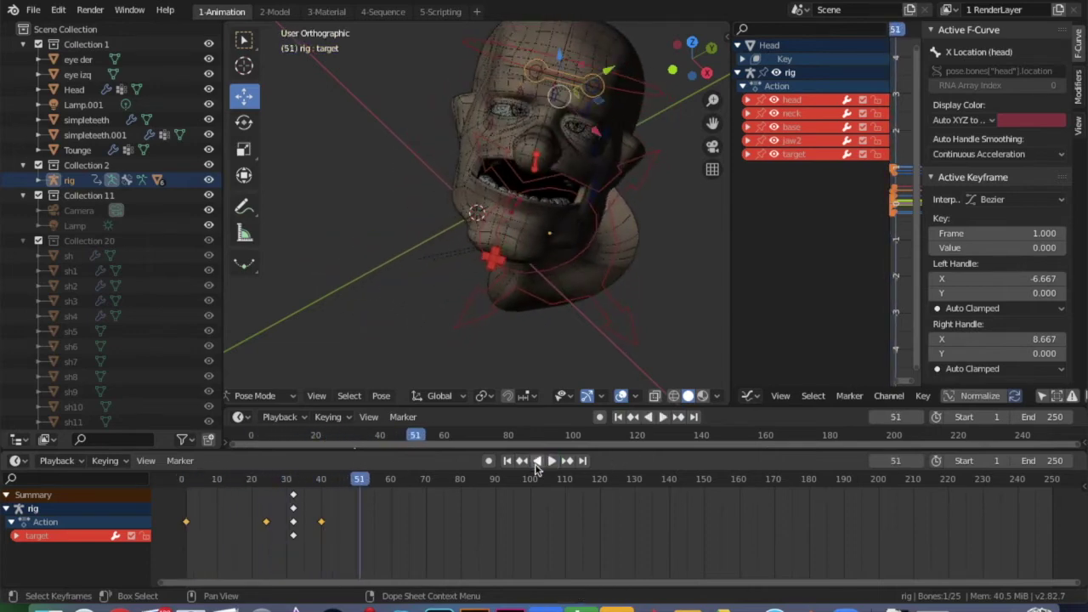
left_click_drag(306, 492, 288, 541)
key("g")
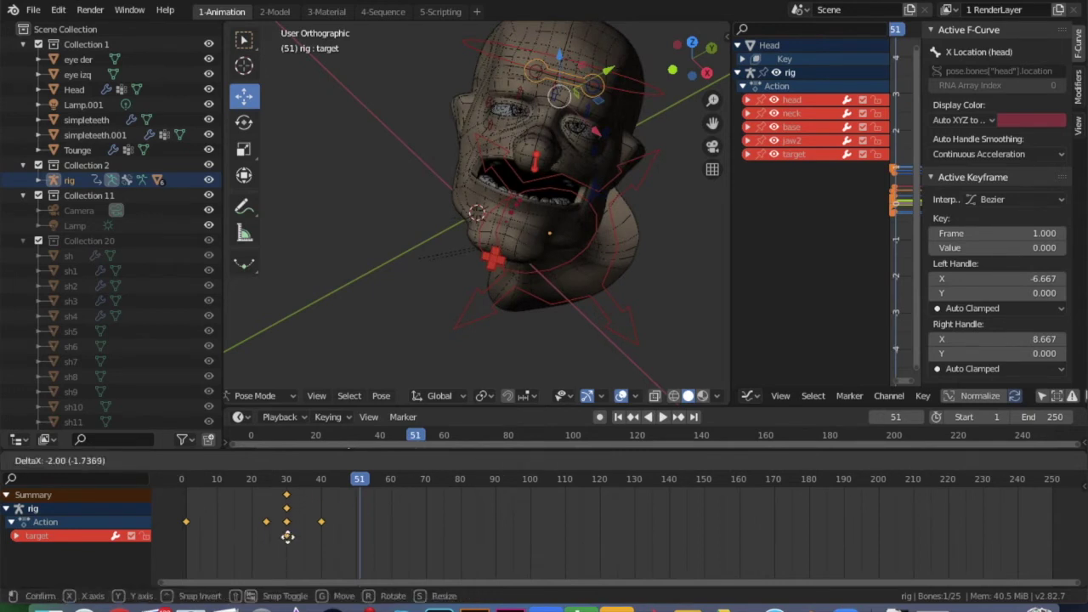
left_click(285, 535)
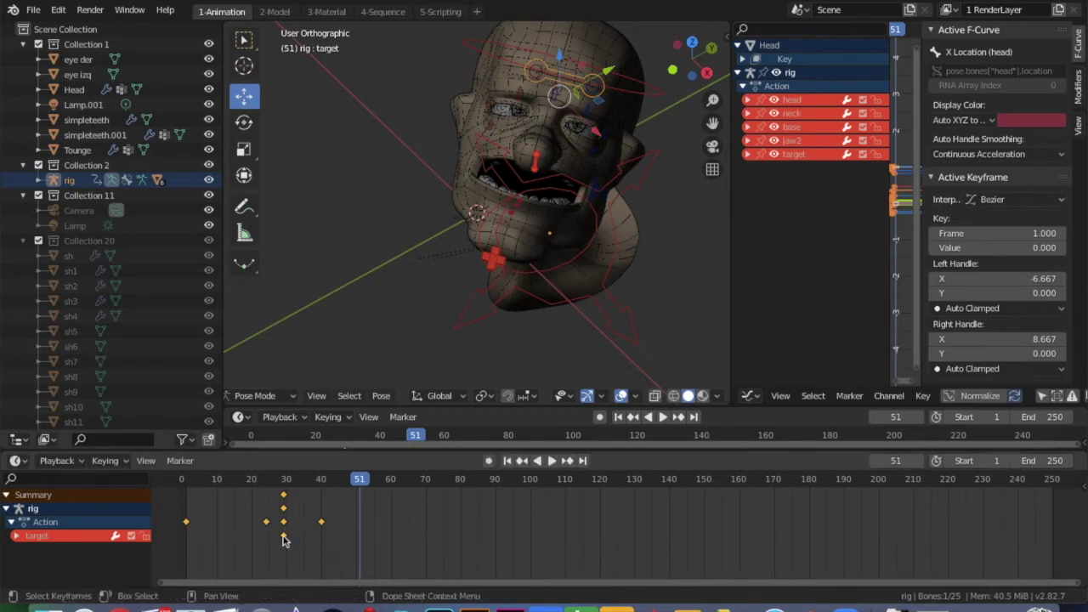
- Play the animation from frame 0 to review the timing of the eye target move, and stop the playback
left_click(178, 480)
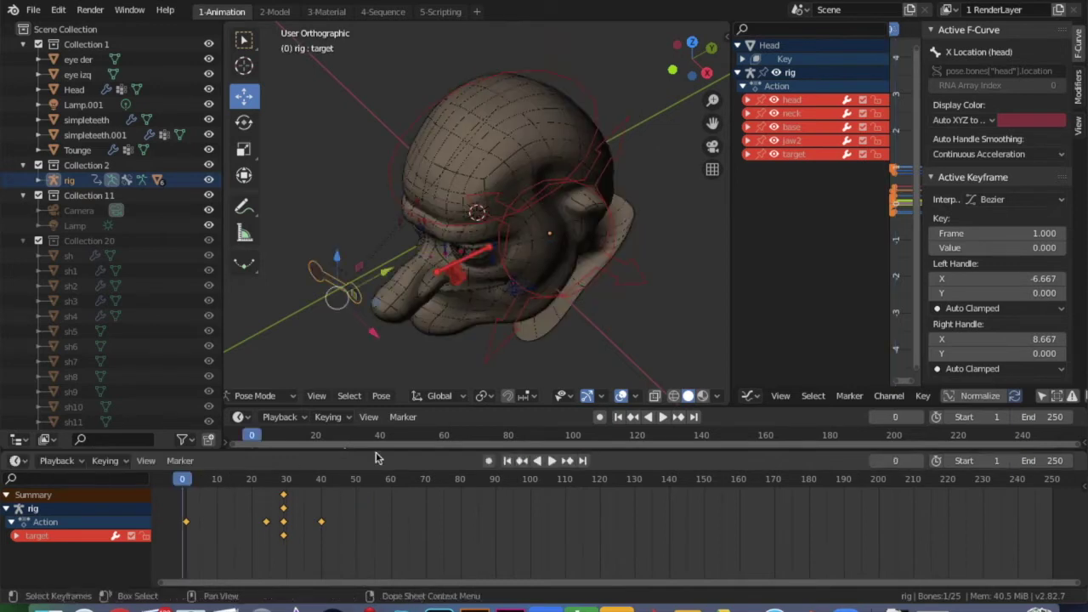
left_click(552, 459)
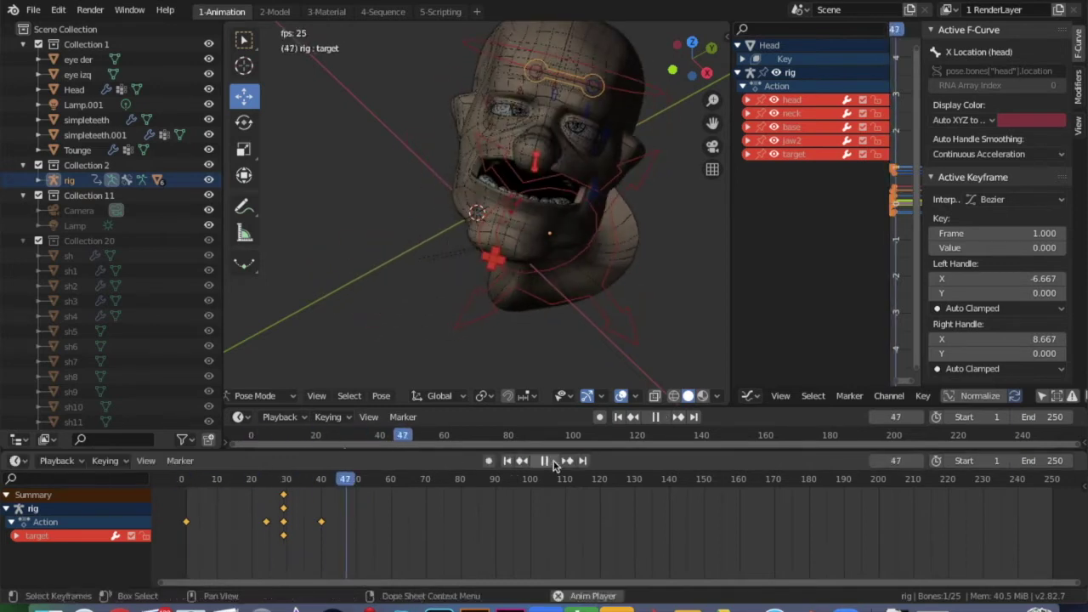
left_click(552, 459)
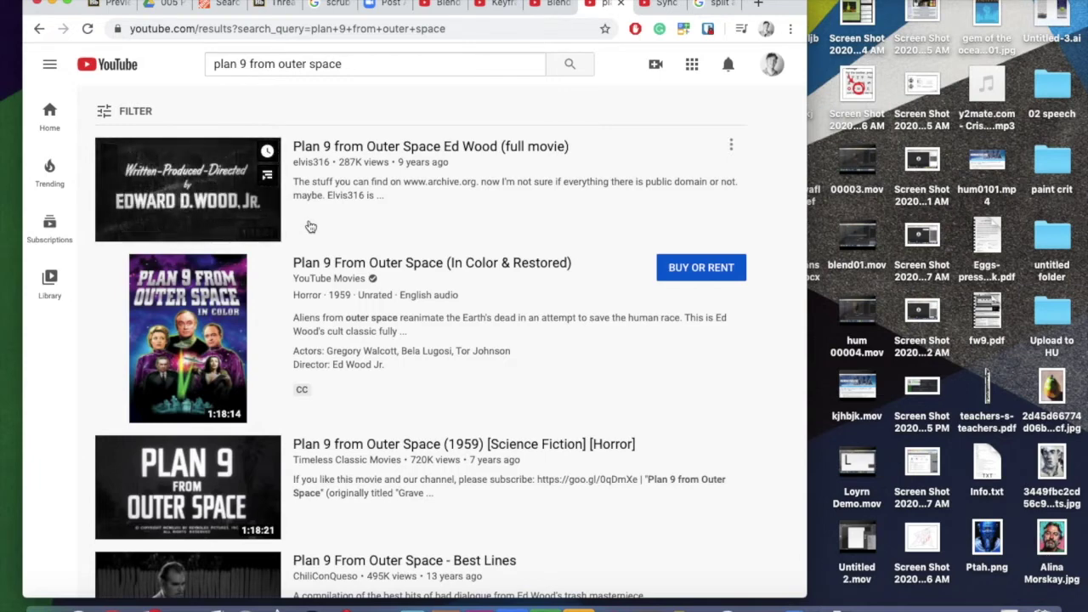
- Switch to YouTube in the browser and search for "plan 9 from outer space, criswell"
scroll(332, 357, "down", 3)
scroll(334, 358, "up", 3)
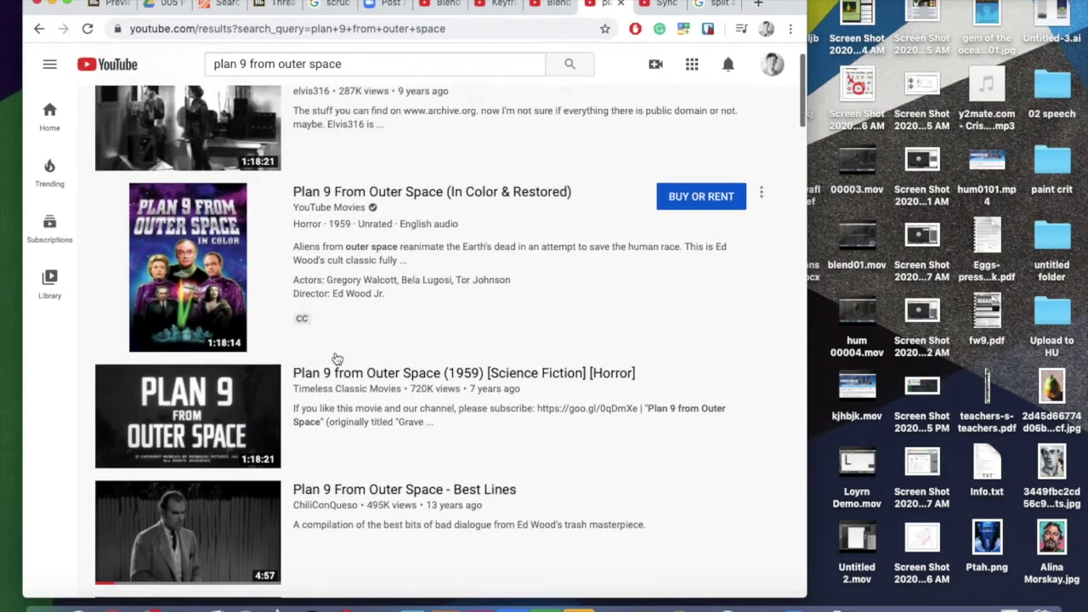
left_click(363, 63)
type(", criswell")
key("Return")
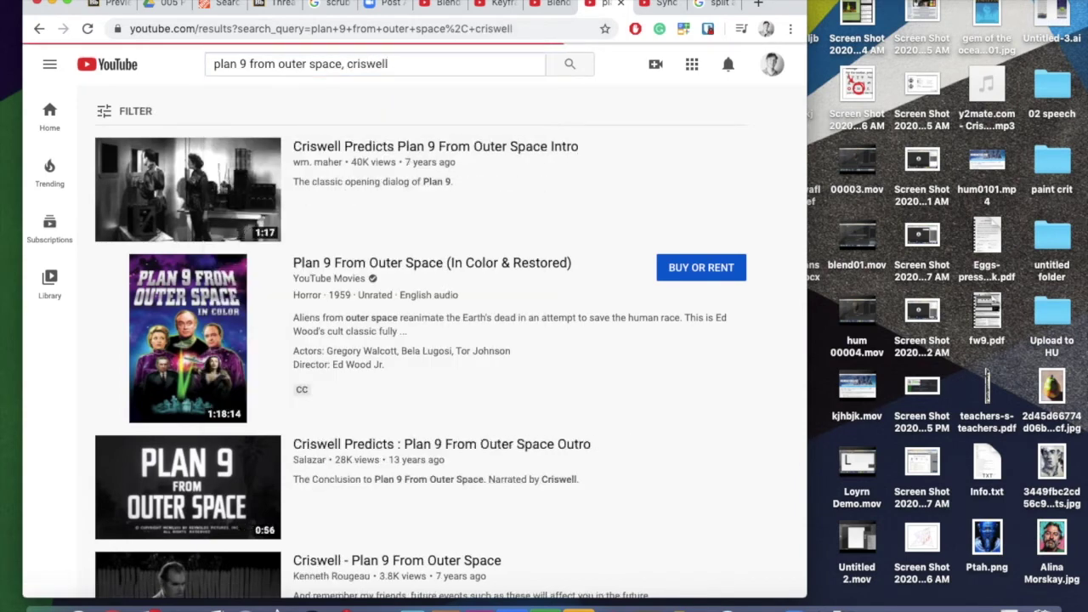
- Find the short clip "Criswell - Plan 9 From Outer Space" in the search results and play it
scroll(363, 385, "down", 3)
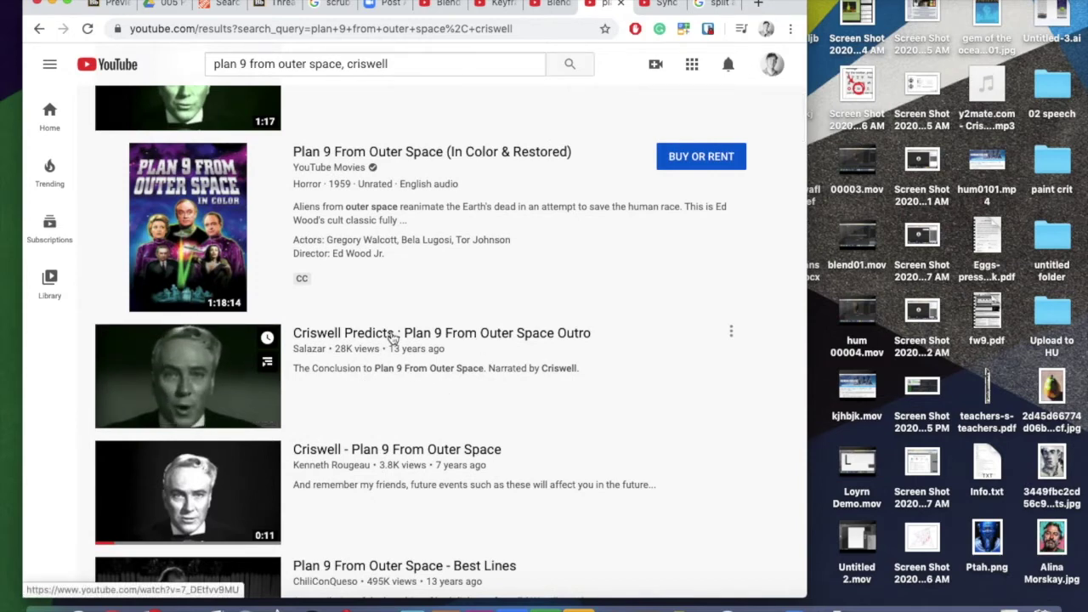
scroll(392, 337, "down", 3)
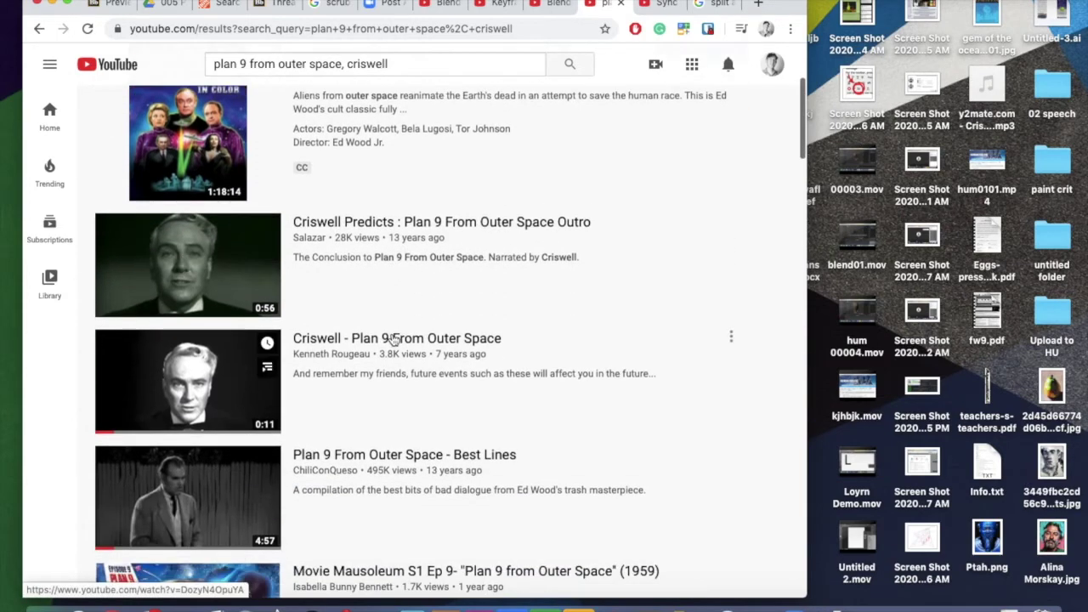
left_click(393, 337)
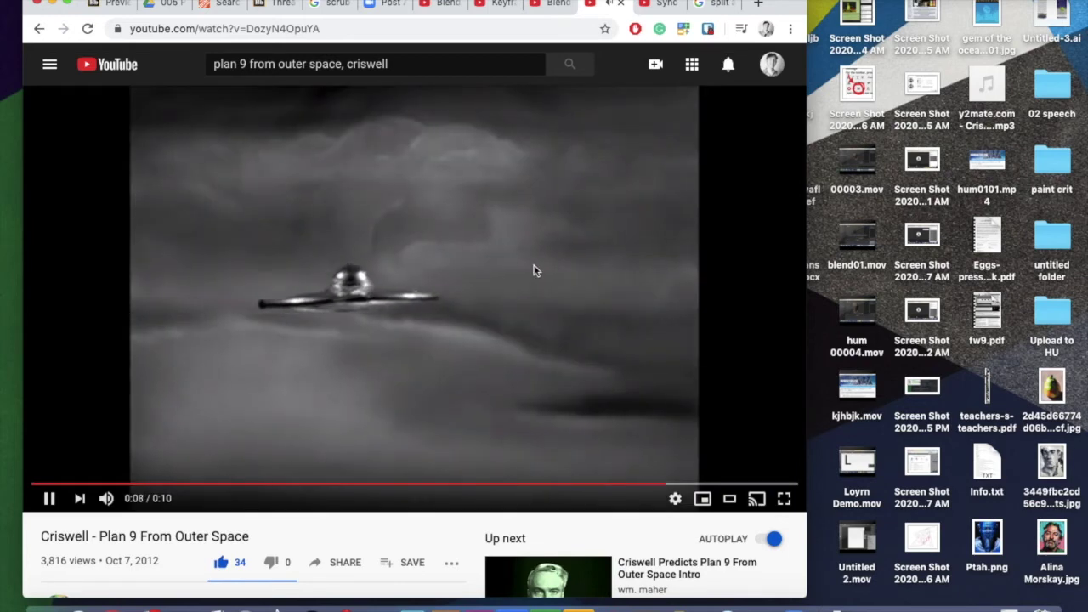
- Examine the Google results for "download youtube audio" for a YouTube-to-MP3 converter
key("super+bracketleft")
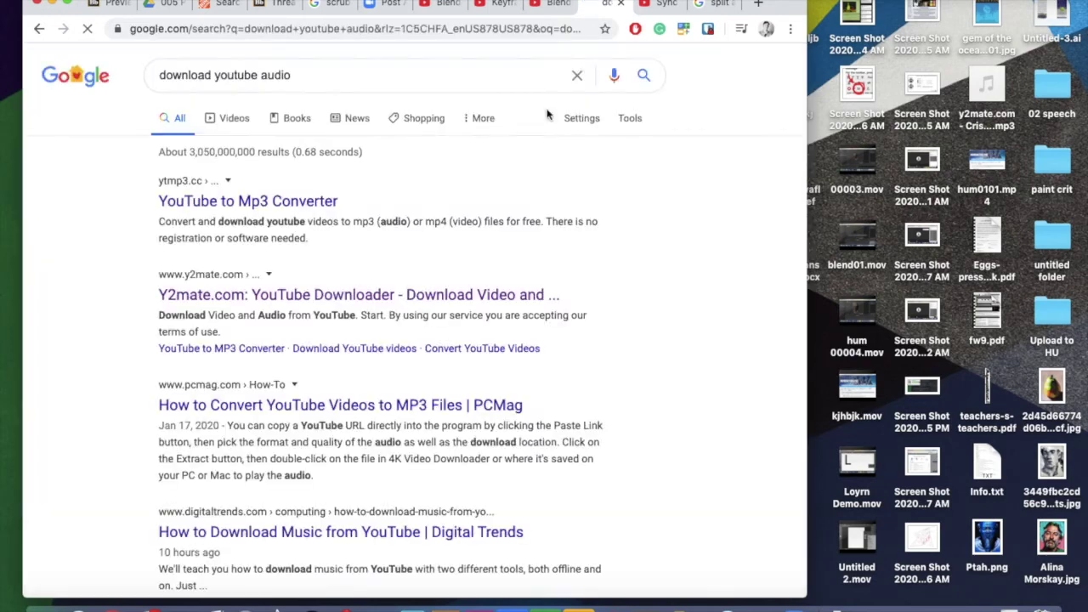
scroll(510, 287, "down", 3)
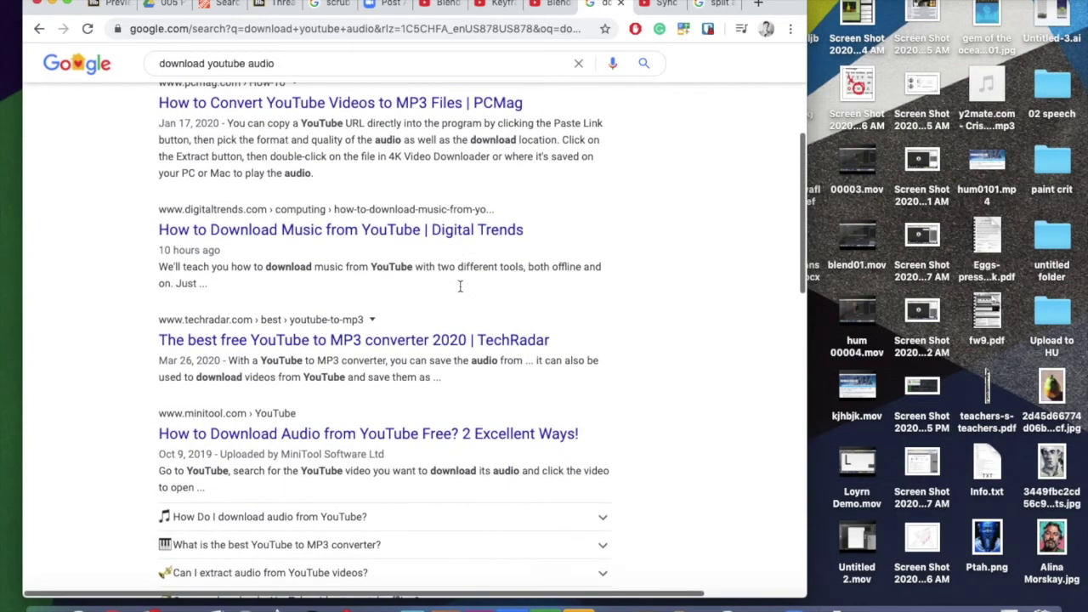
scroll(462, 287, "up", 5)
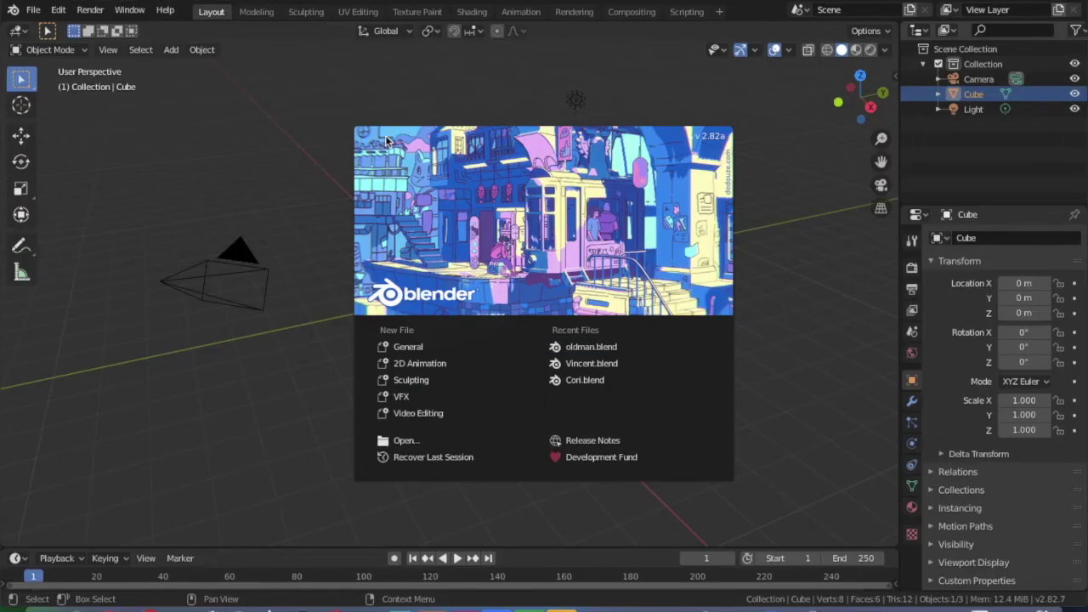
- Switch to Blender, dismiss the splash screen and open the recent file oldman.blend
left_click(253, 140)
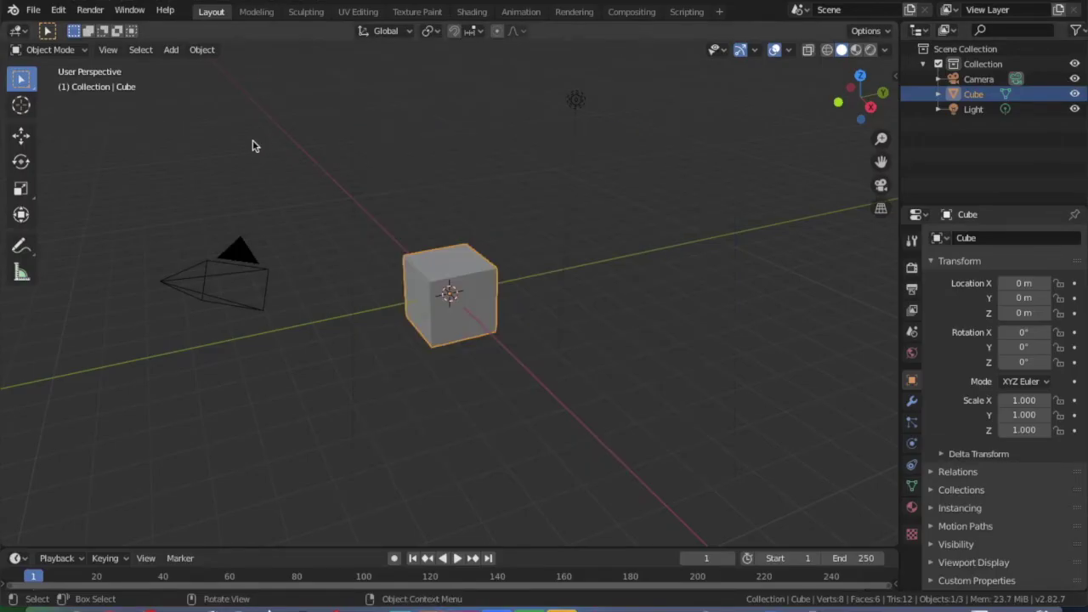
left_click(31, 11)
mouse_move(55, 57)
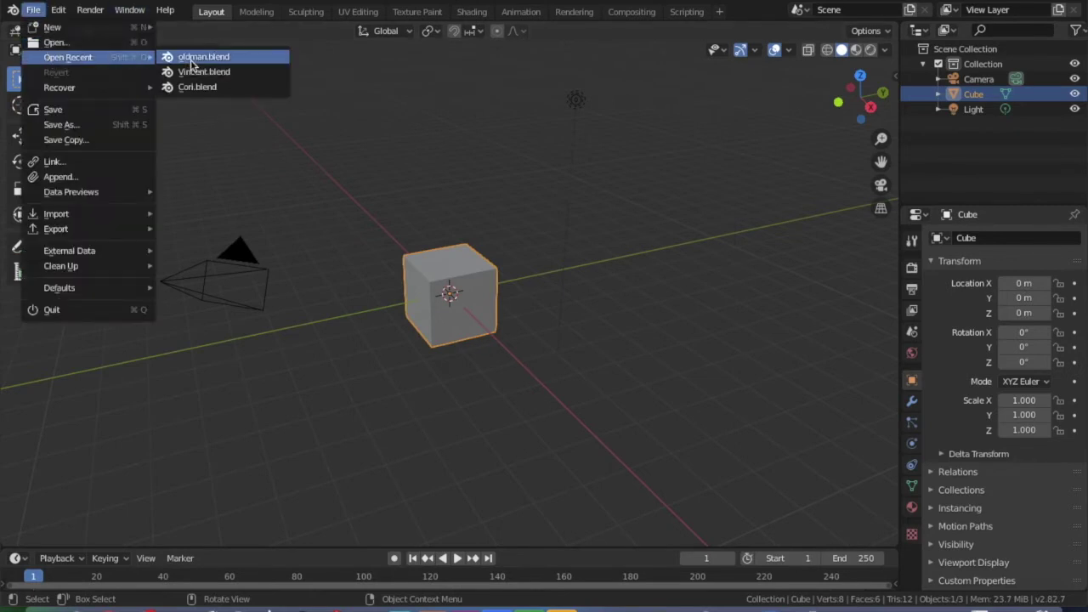
left_click(192, 61)
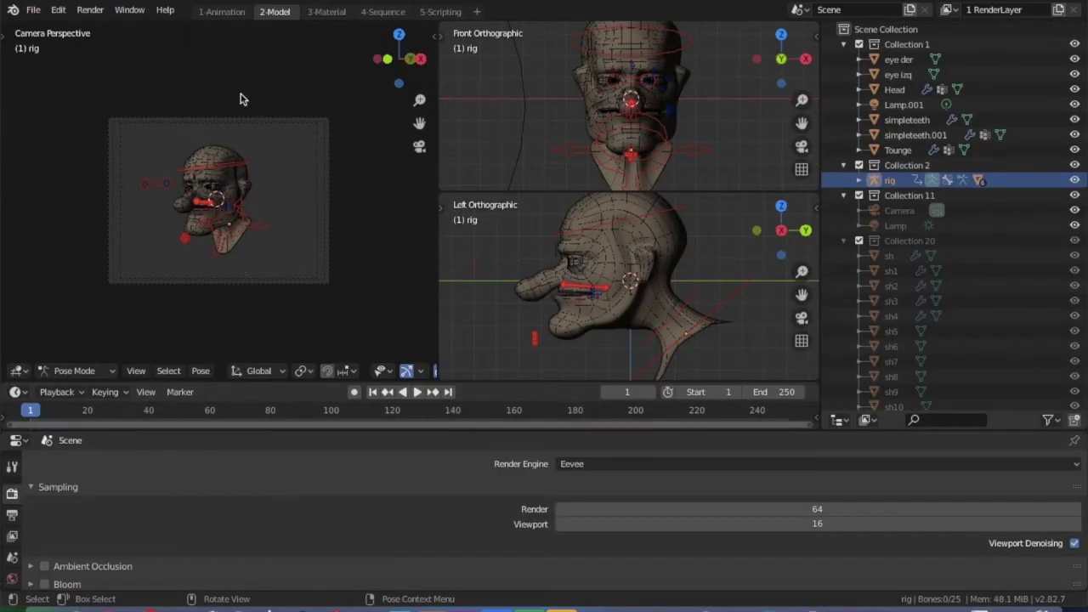
- Open the 1-Animation workspace, show the head in solid shading from the front, and turn the Properties editor into a Timeline
left_click(221, 12)
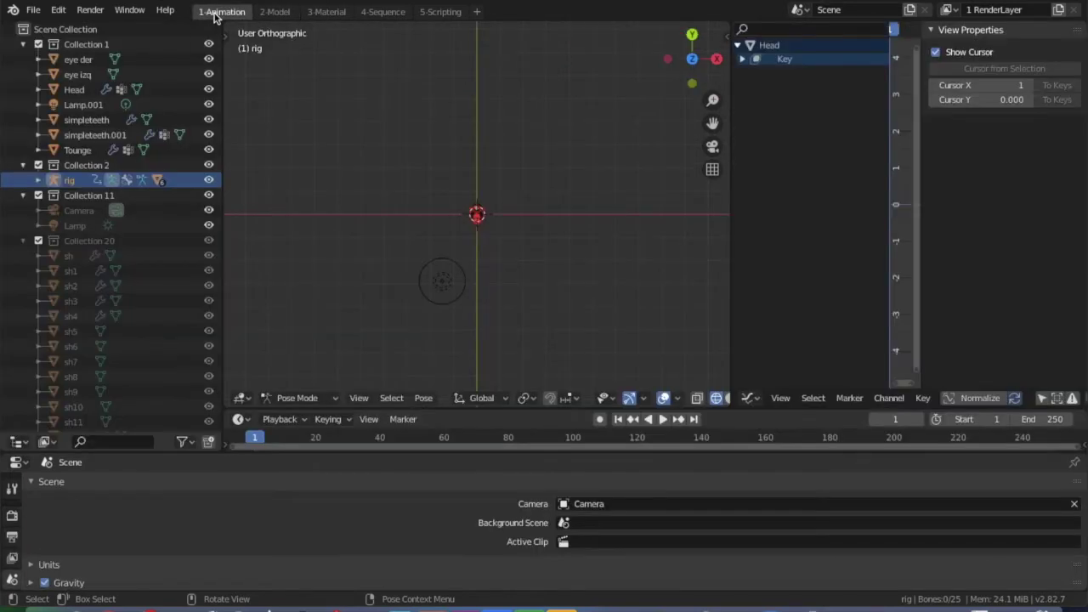
middle_click_drag(450, 213, 446, 219)
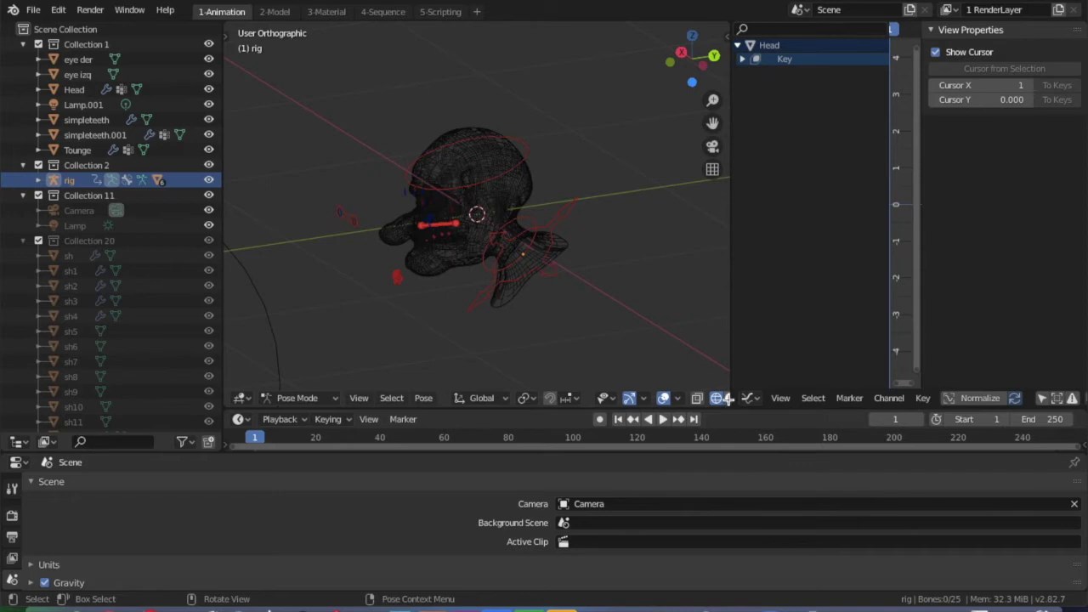
scroll(727, 398, "down", 2)
left_click(687, 398)
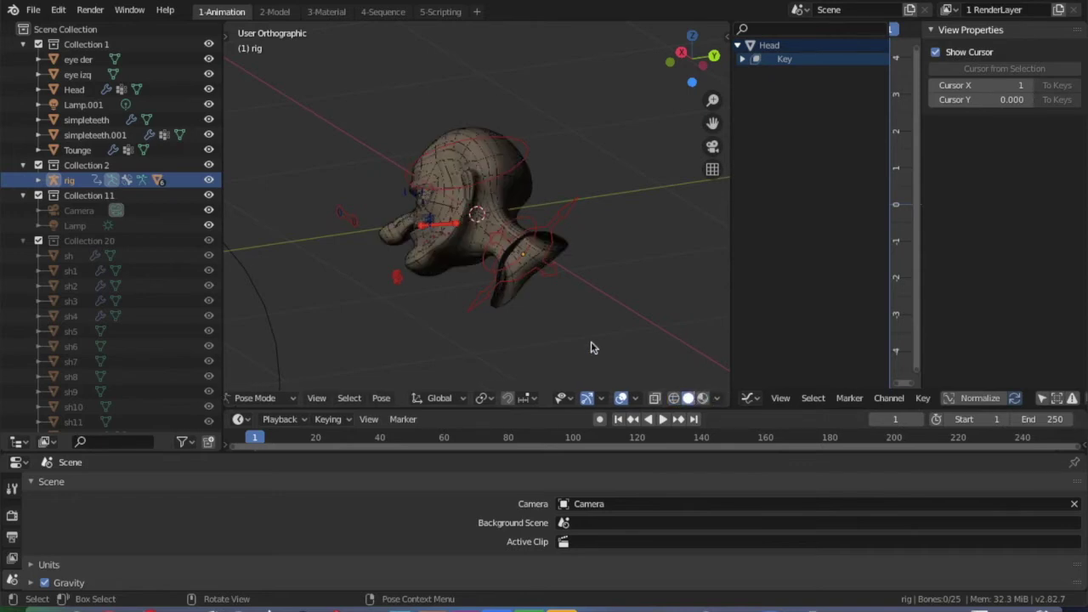
middle_click_drag(460, 246, 457, 243)
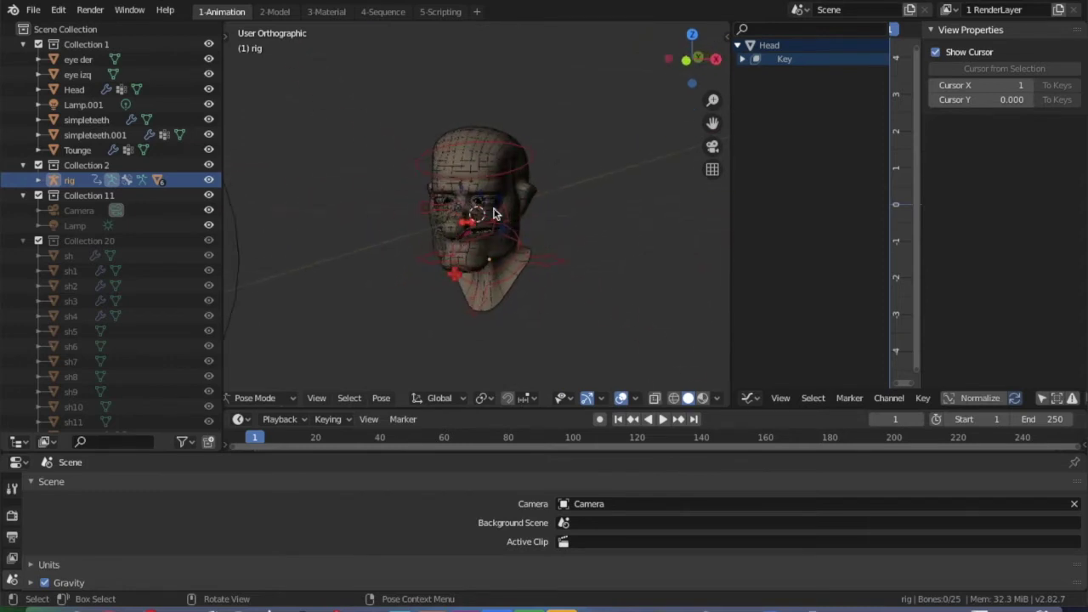
left_click(15, 461)
left_click(162, 306)
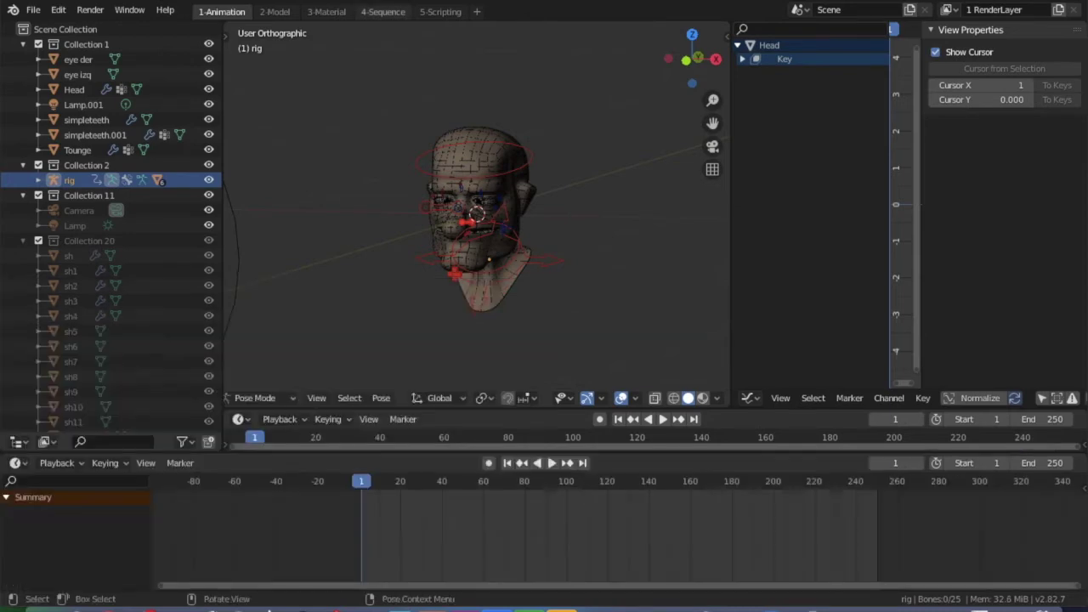
- Look through the file's other workspaces and add a new Video Editing workspace
left_click(277, 16)
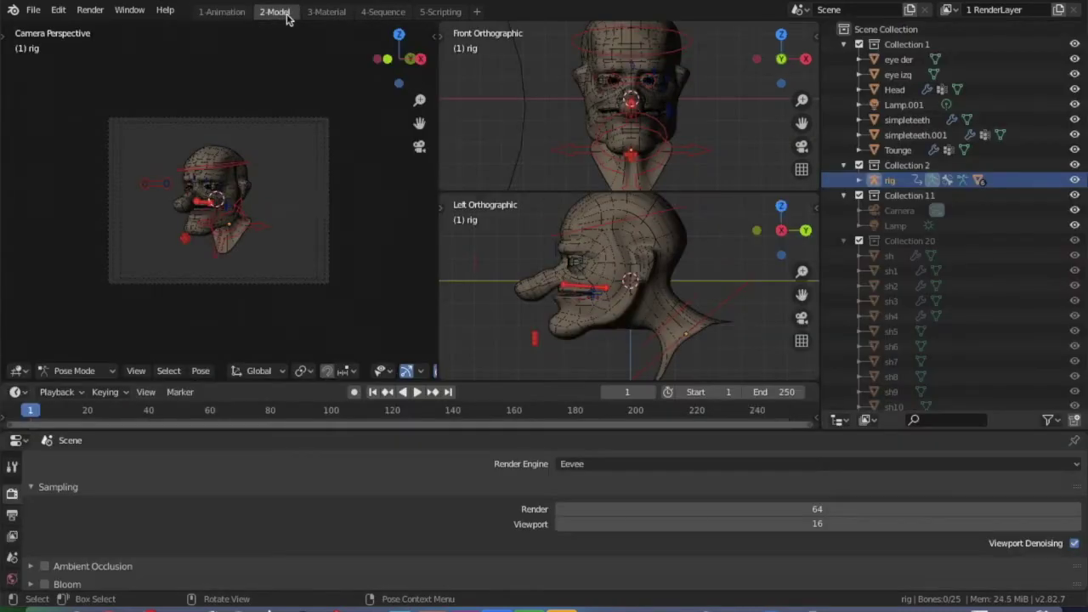
left_click(327, 16)
left_click(377, 15)
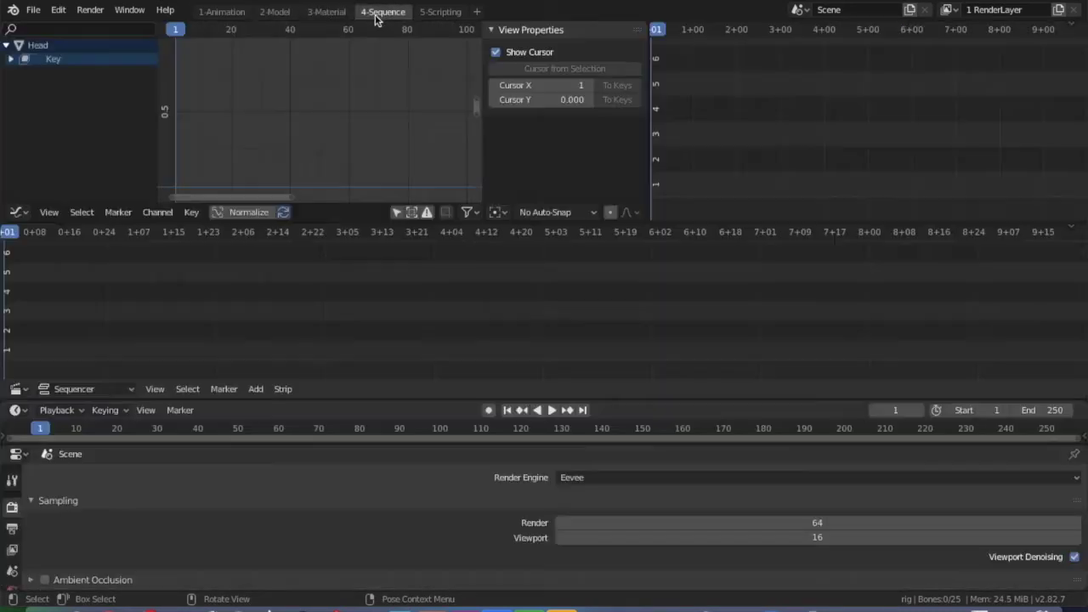
left_click(435, 13)
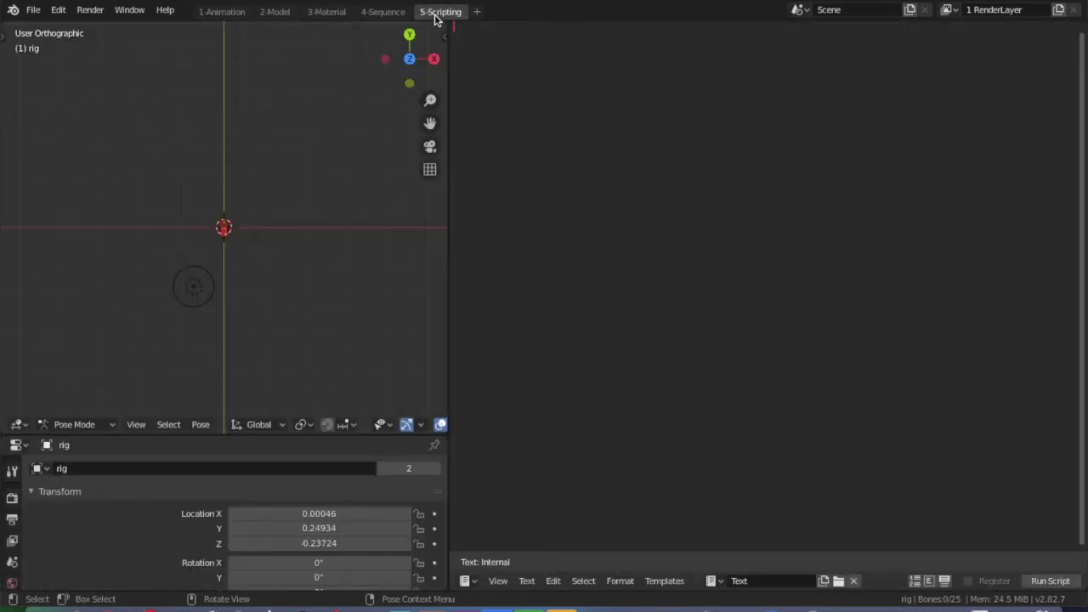
left_click(477, 17)
mouse_move(468, 104)
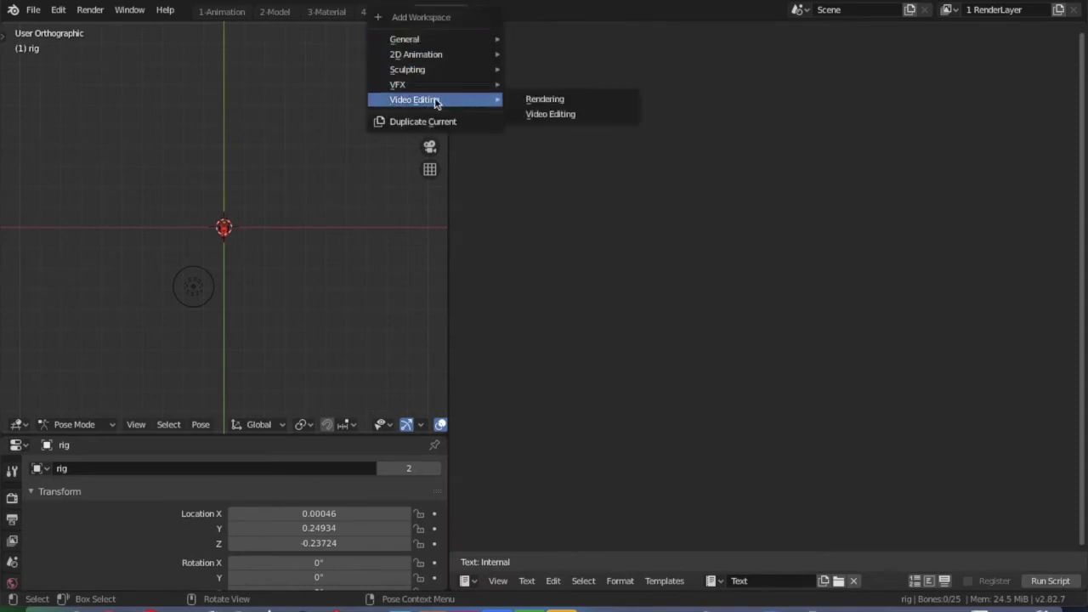
left_click(548, 116)
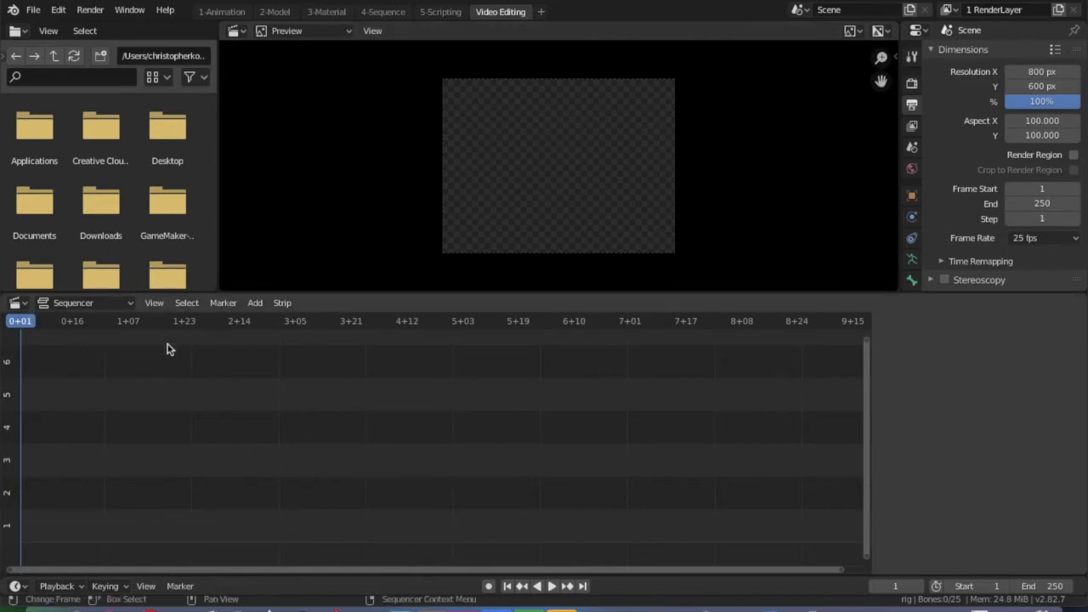
- Add the y2mate.com Criswell - Plan 9 From Outer Space MP3 from the Desktop as a sound strip at frame 1, channel 2
left_click(257, 307)
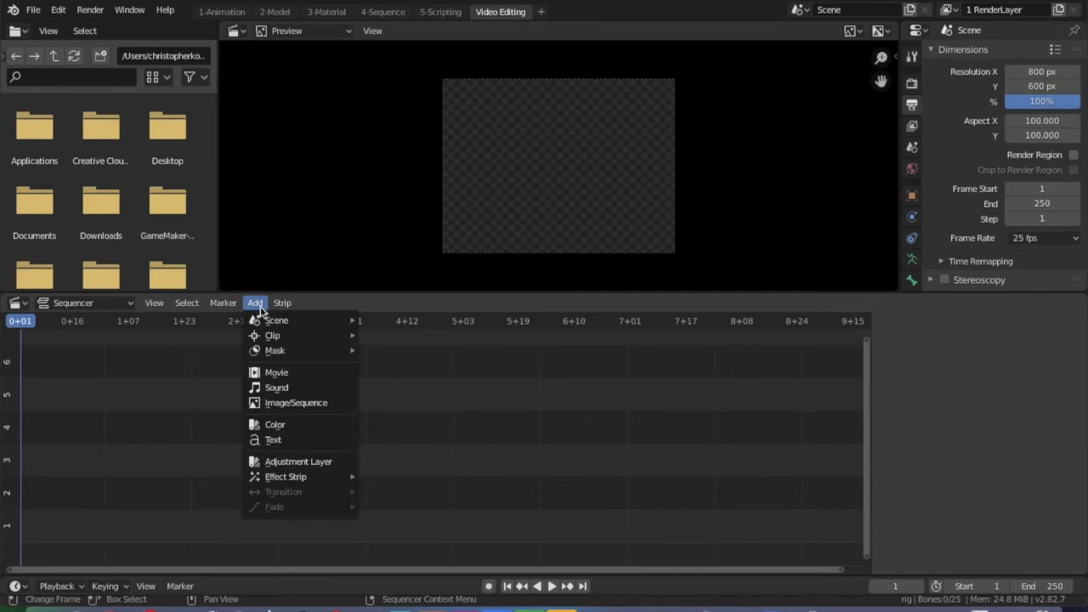
left_click(274, 388)
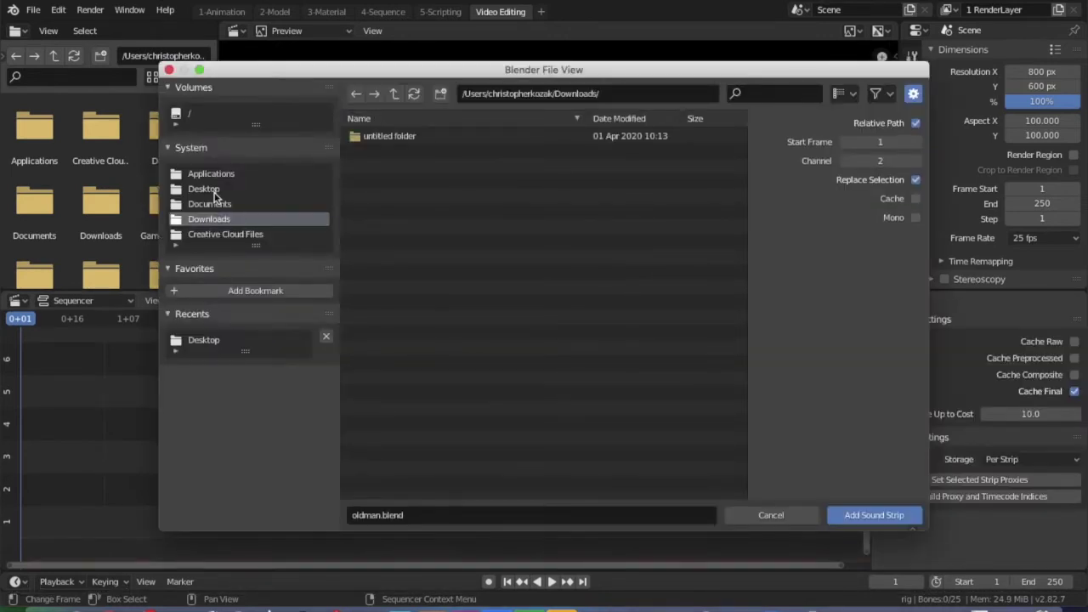
left_click(206, 189)
left_click(381, 193)
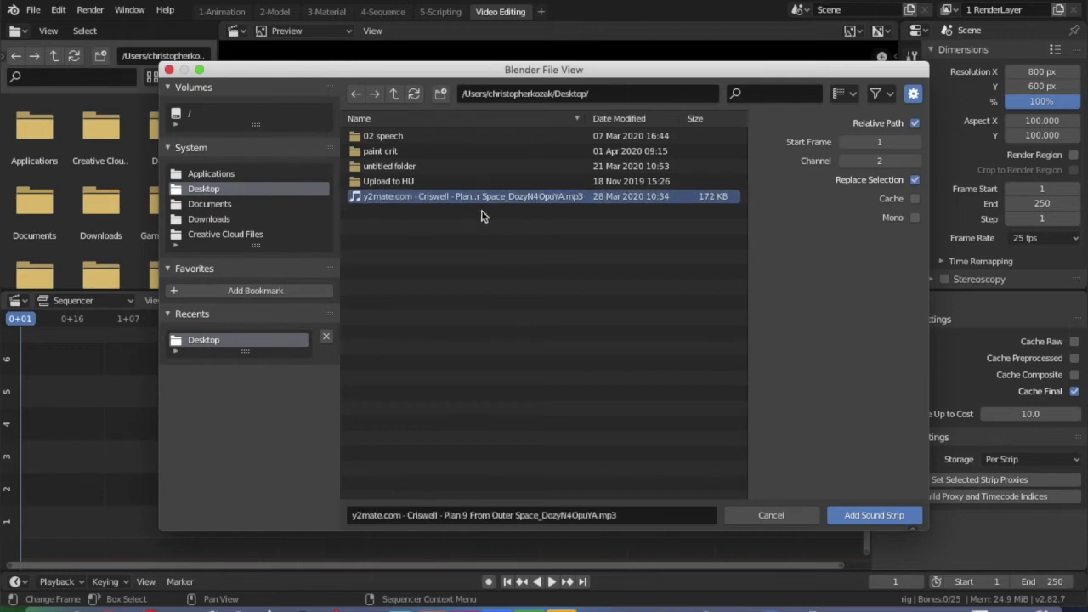
left_click(871, 515)
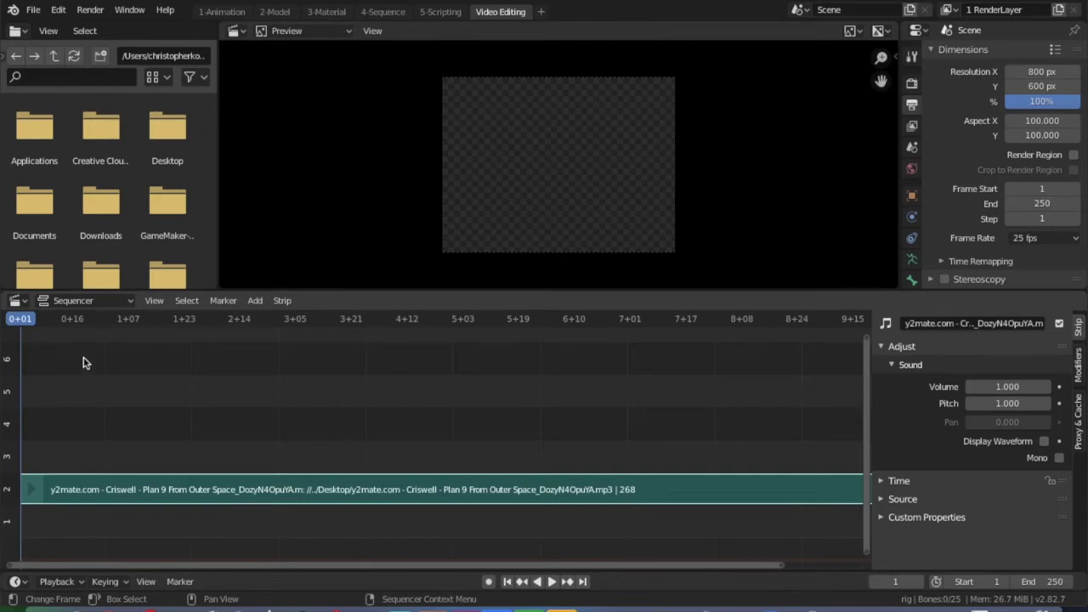
- Play the sequence from frame 1 to listen to the sound strip through to its end part, and stop the playback
key("space")
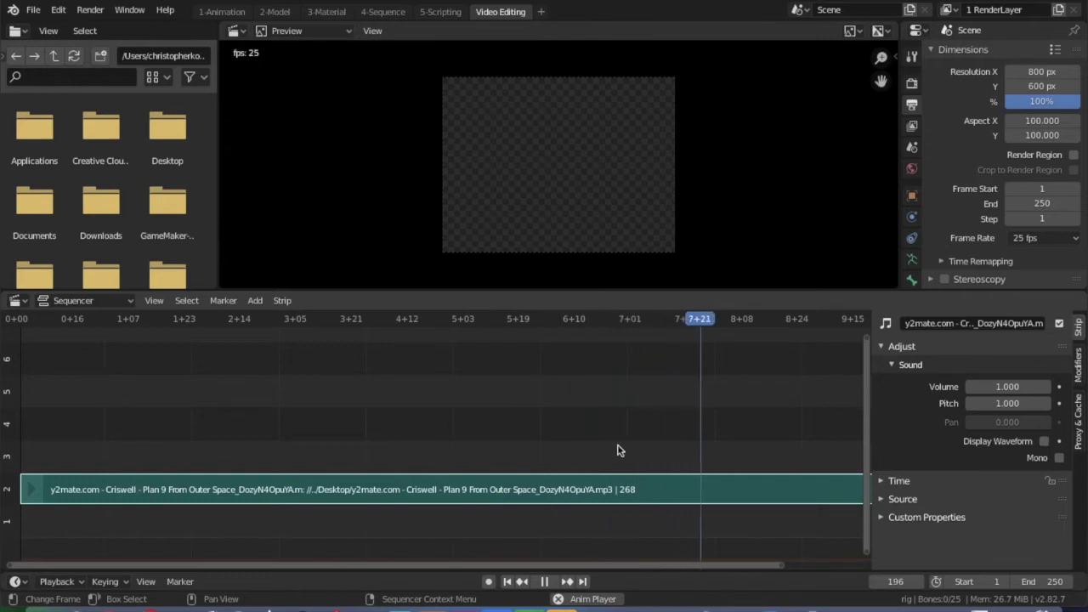
scroll(617, 450, "right", 5)
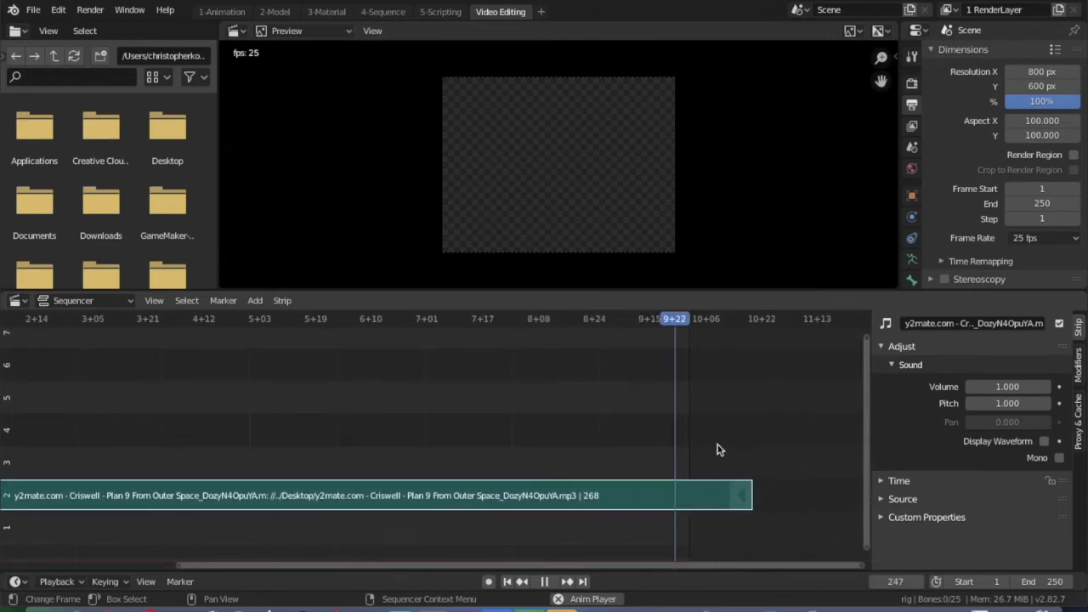
key("space")
- Trim the end of the sound strip back to about 7+05 and play its last part to check the cut
left_click(750, 496)
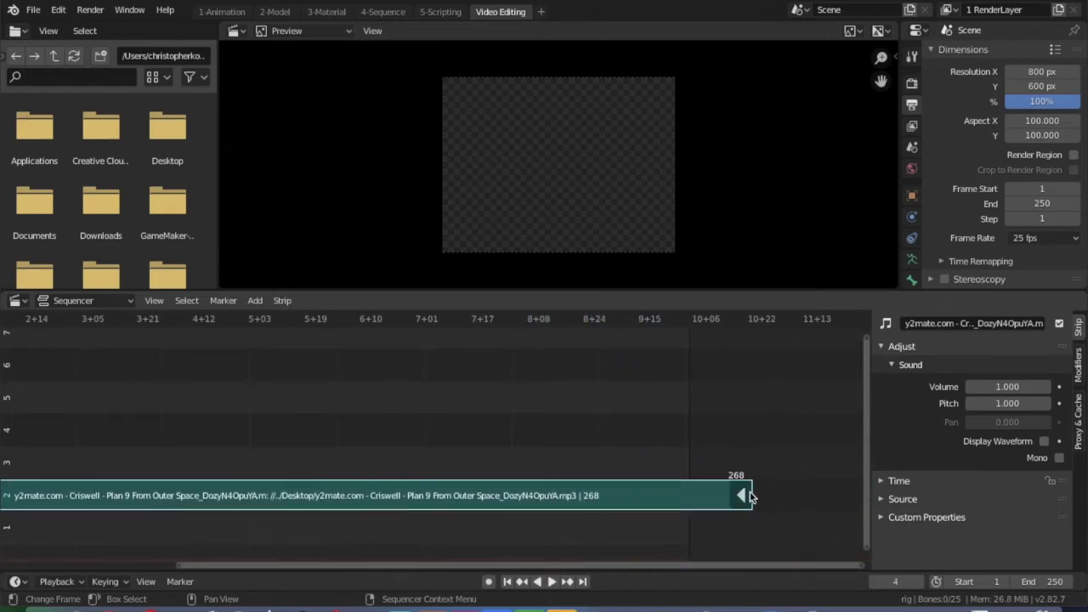
left_click_drag(741, 498, 427, 496)
key("space")
left_click(287, 319)
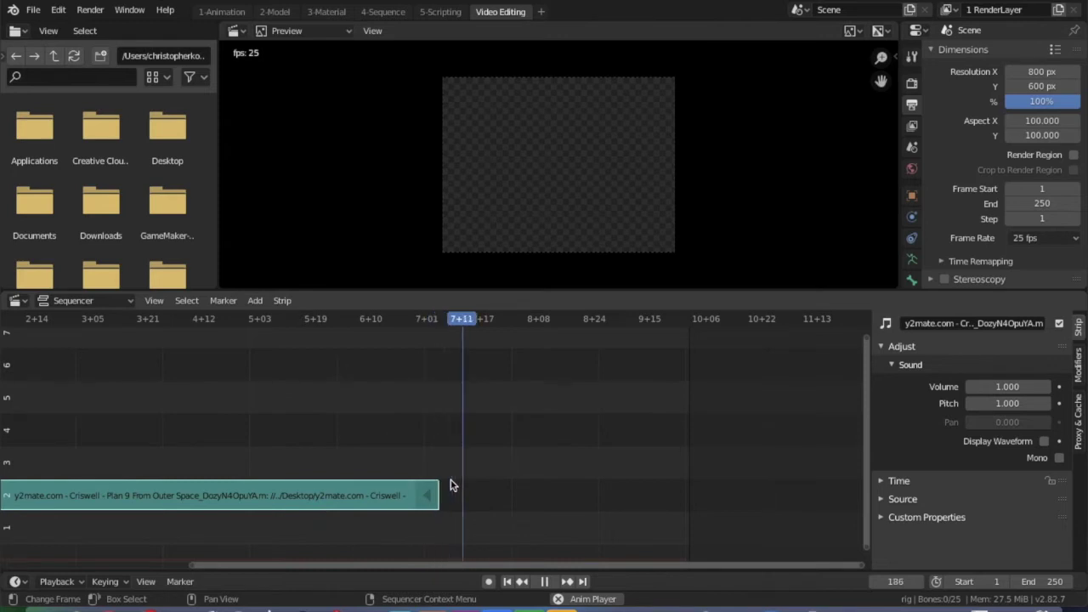
- Play the sound strip from its start to find the cut point, and cut the strip at 2+08
key("space")
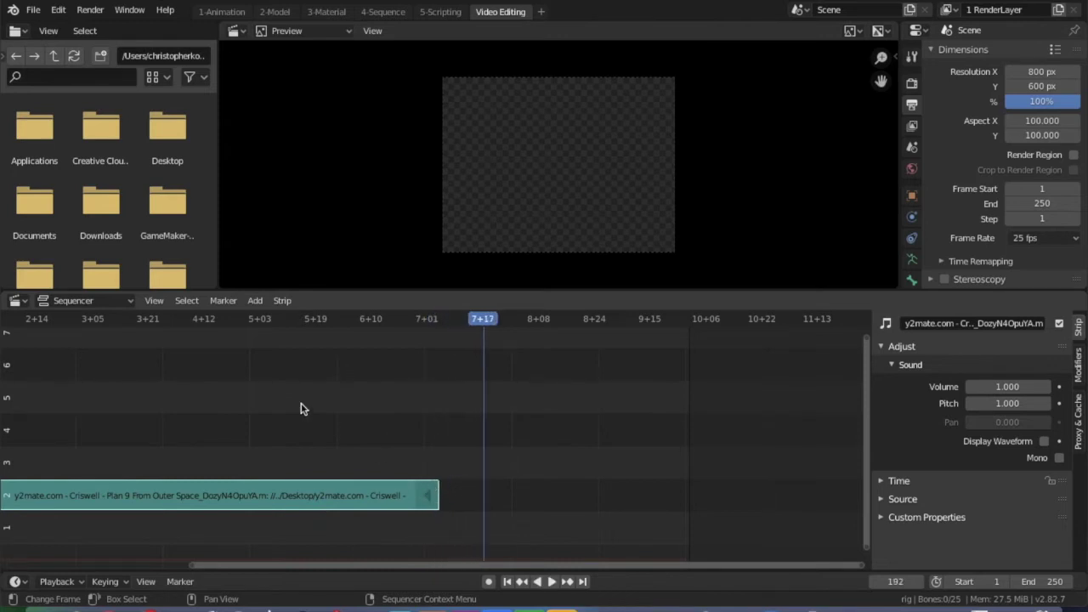
key("Home")
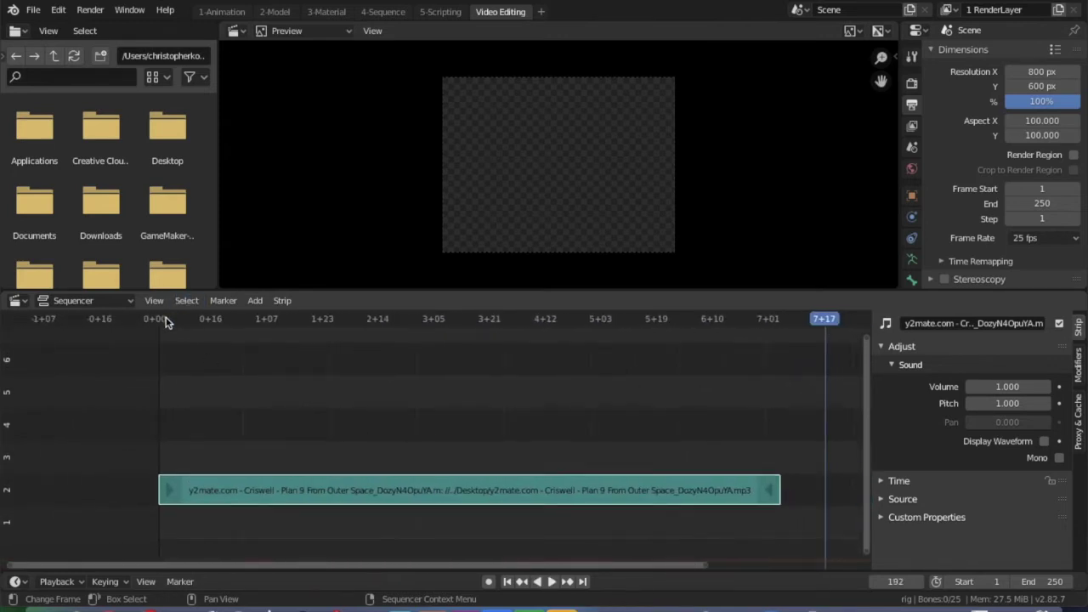
left_click(166, 321)
key("space")
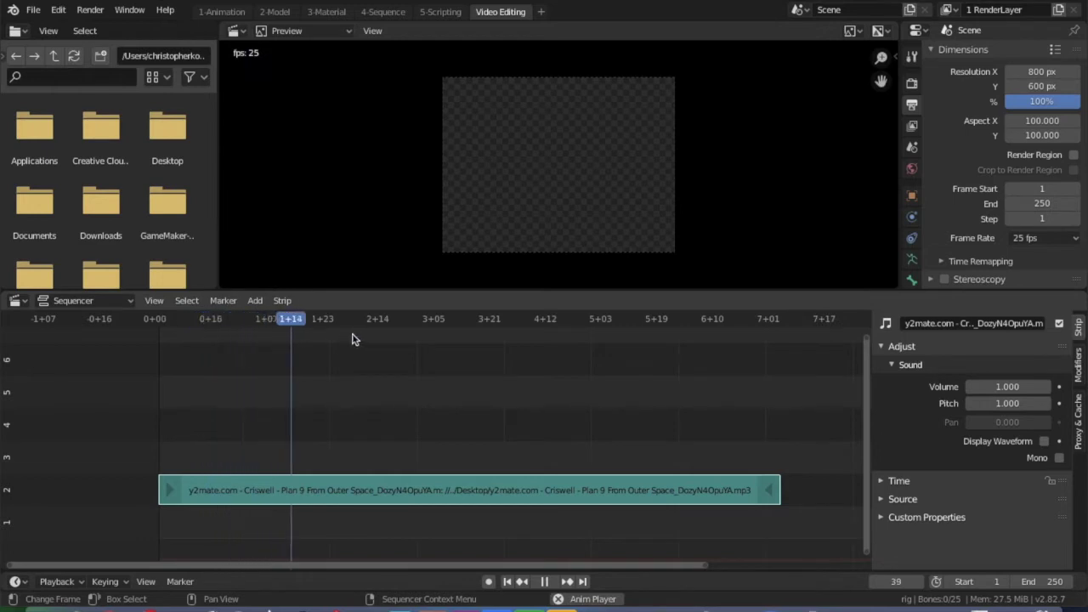
key("space")
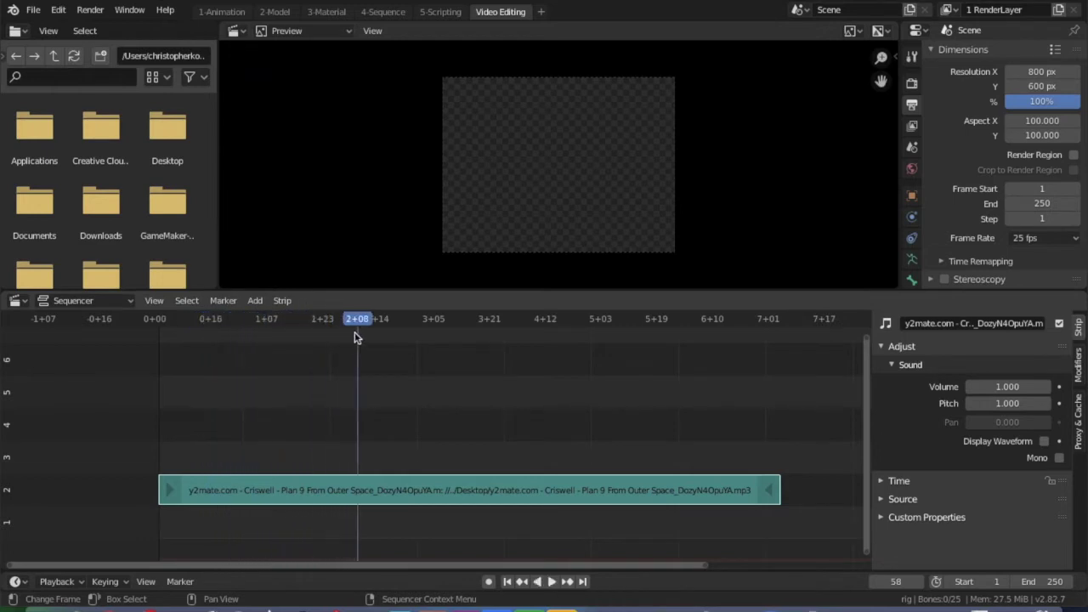
left_click(359, 487)
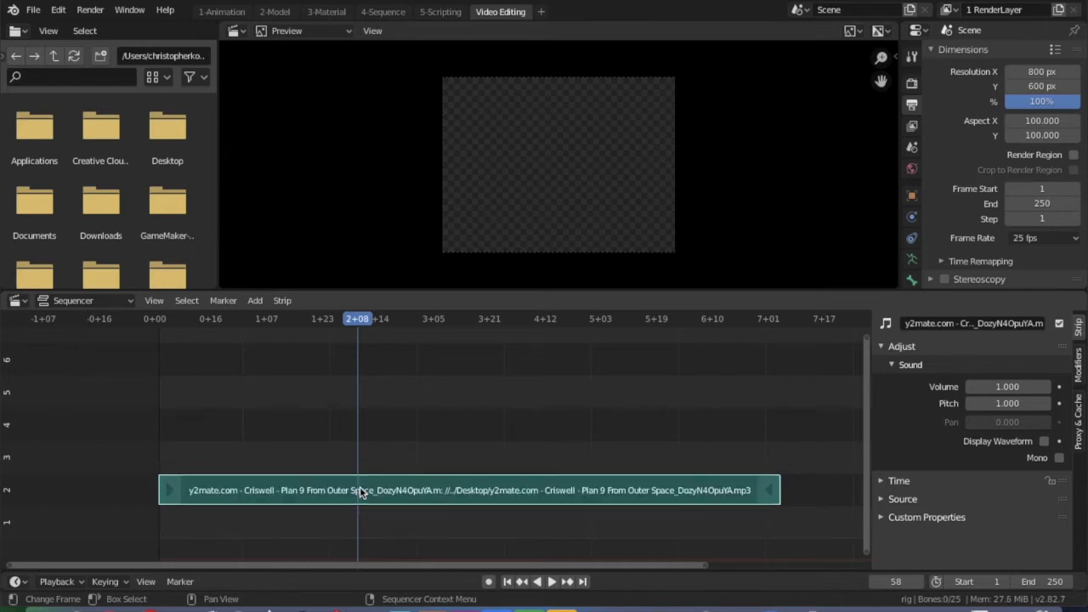
key("k")
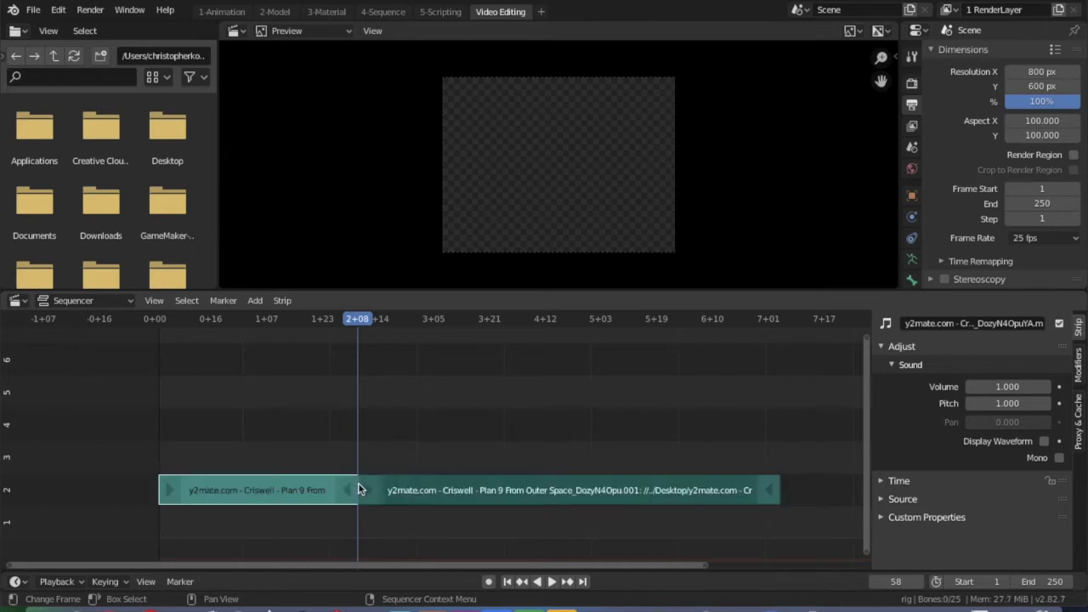
- Delete the part of the sound strip before the 2+08 cut
left_click(290, 498)
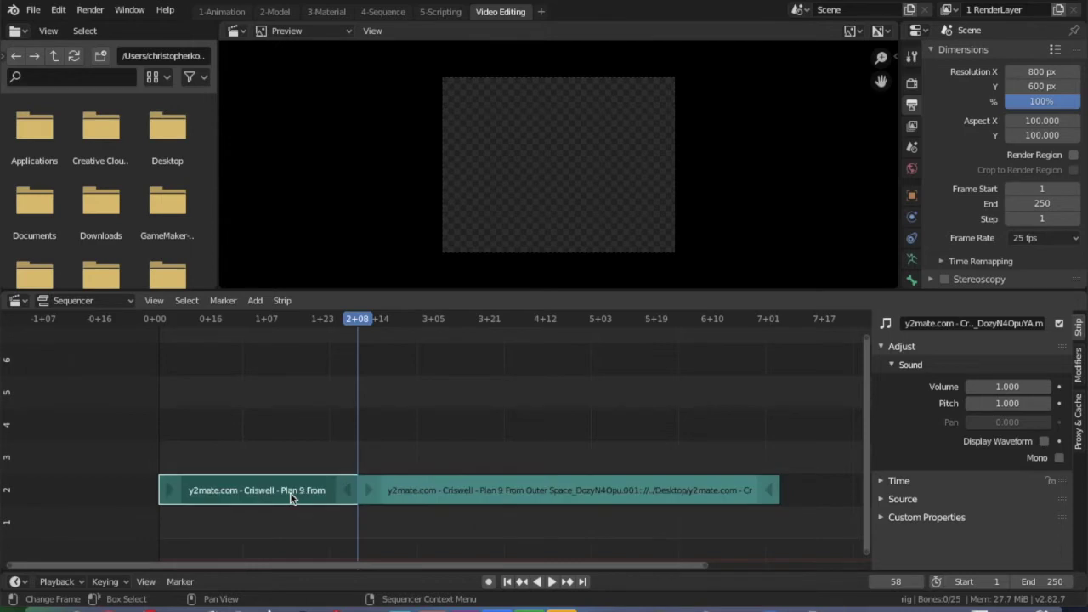
right_click(290, 498)
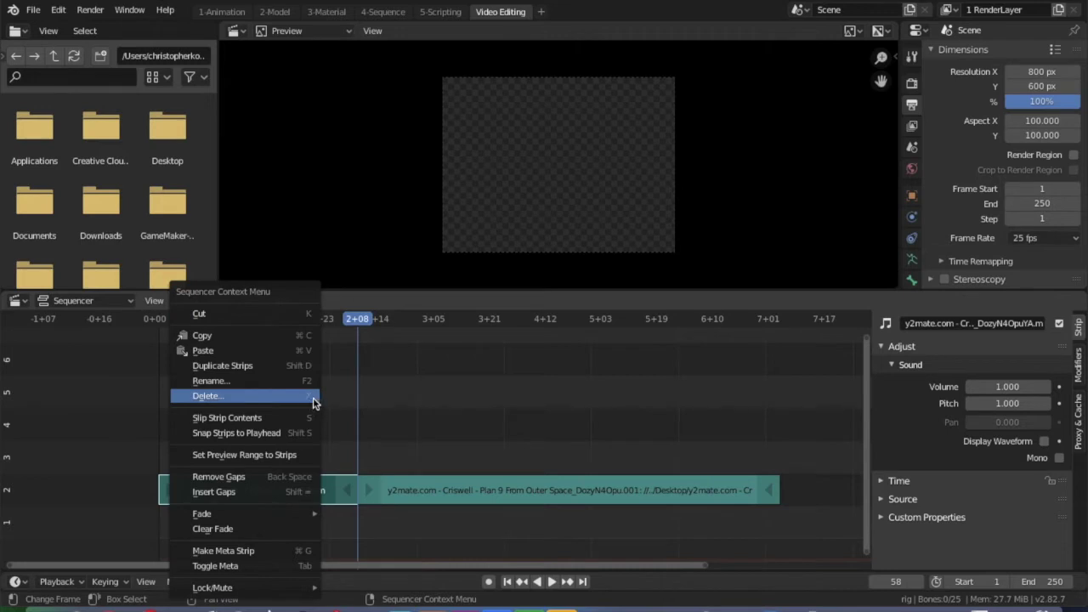
left_click(368, 419)
left_click(290, 497)
key("x")
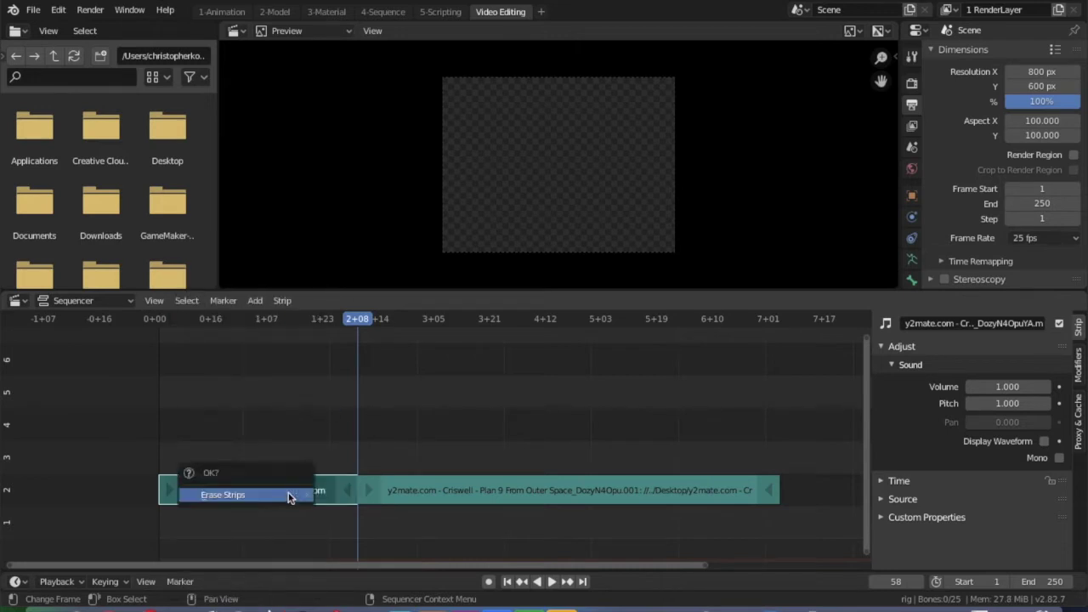
left_click(223, 495)
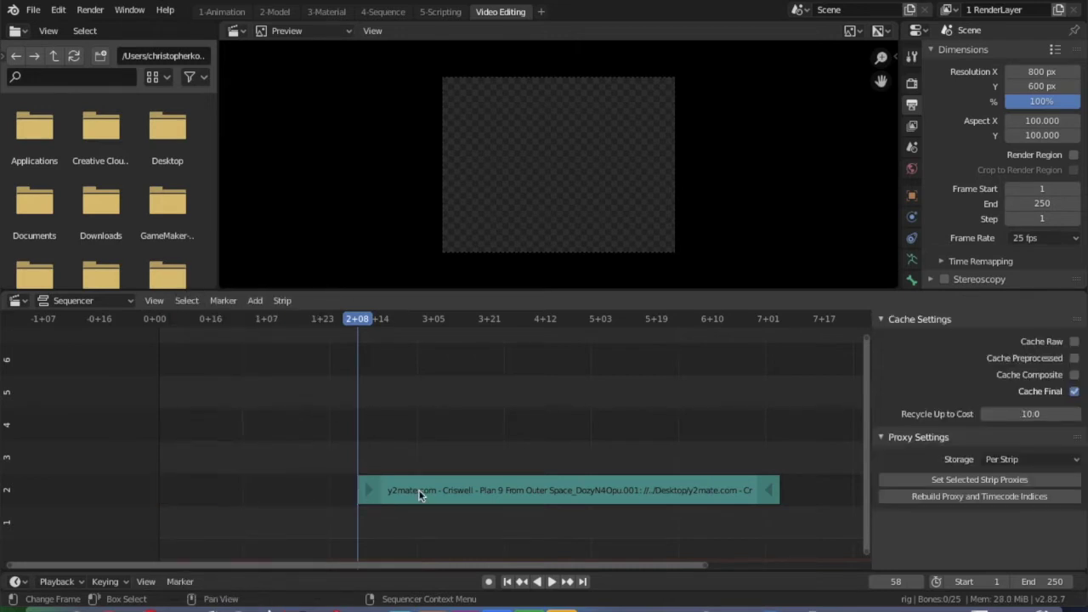
- Move the remaining sound strip to start at frame 1 on channel 2, and play it through to check it
left_click(437, 495)
key("g")
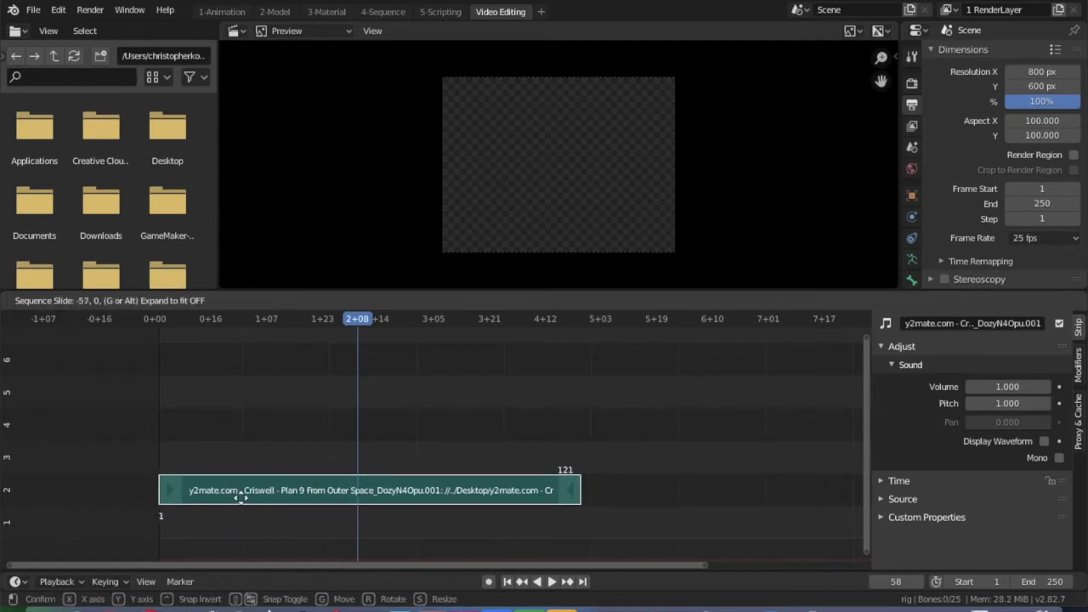
left_click(241, 495)
left_click_drag(174, 320, 157, 324)
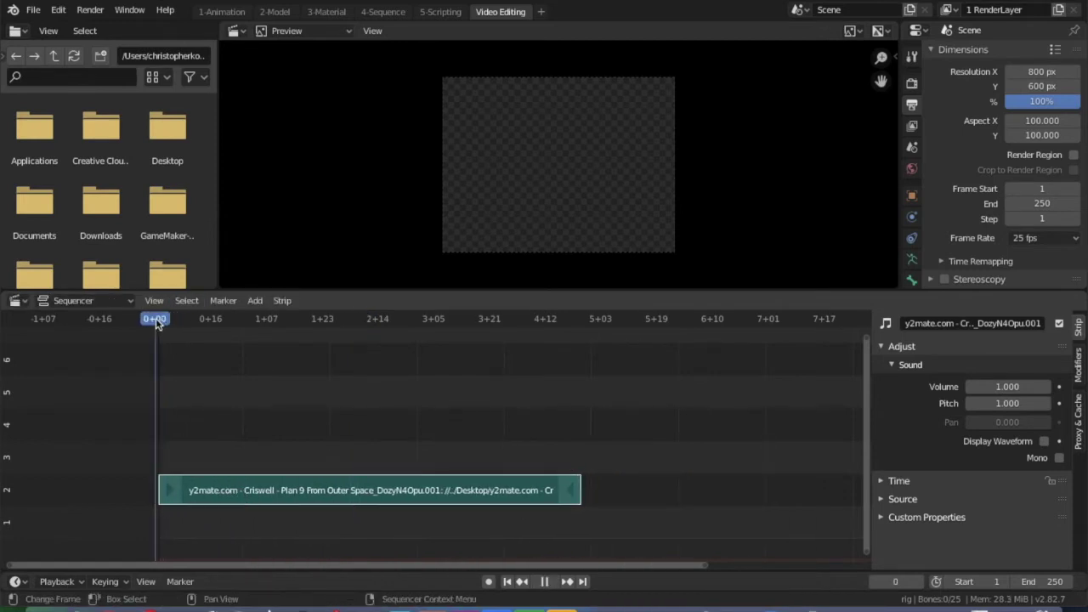
key("space")
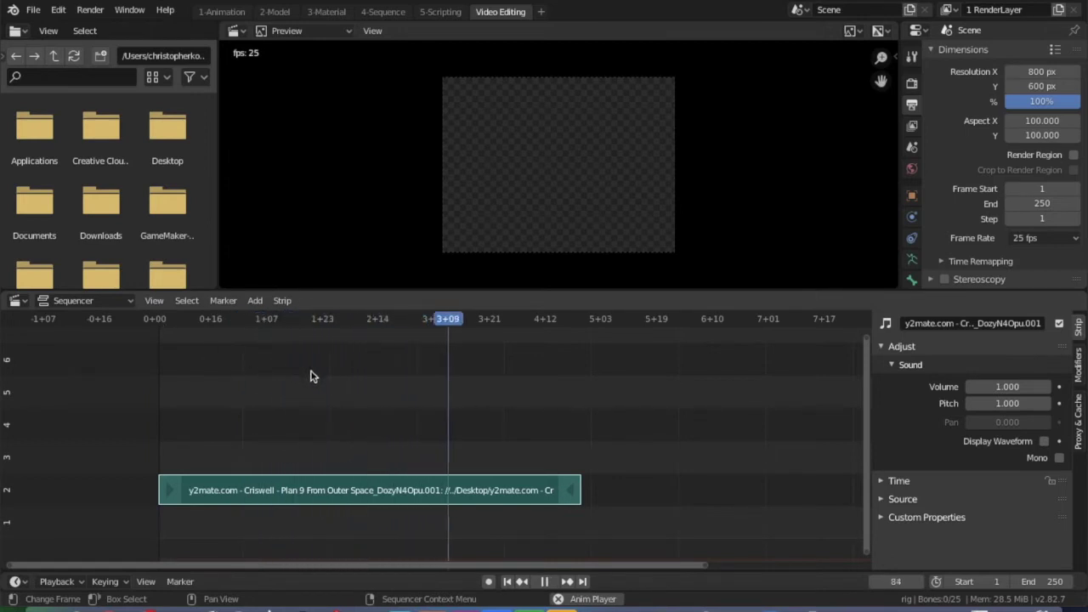
key("space")
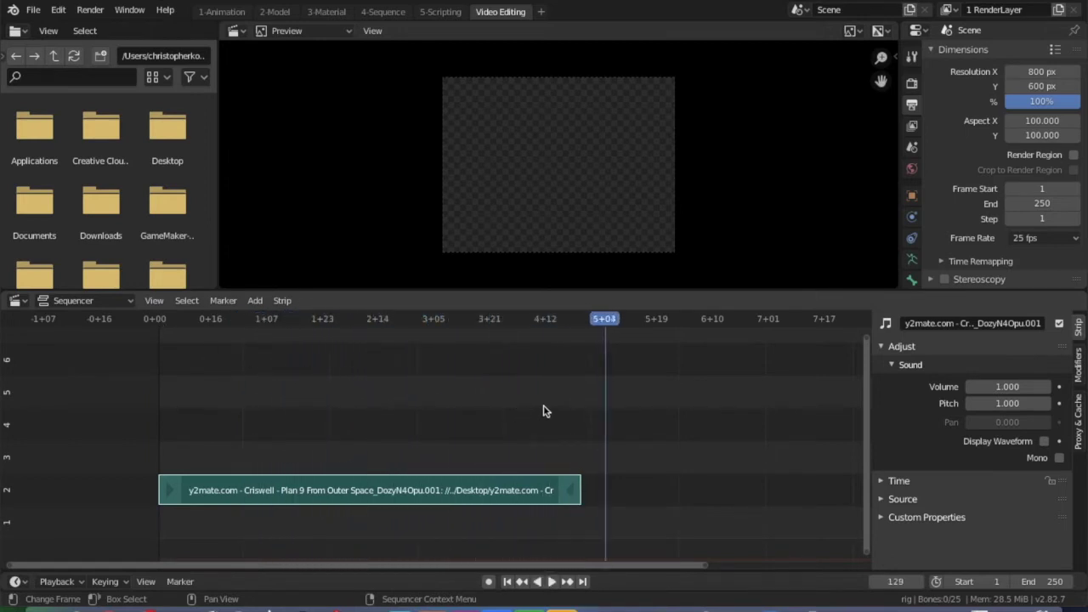
- Place the playhead at the end of the sound strip at 4+23, and turn off the seconds display in the sequencer
left_click(576, 323)
left_click_drag(577, 323, 584, 324)
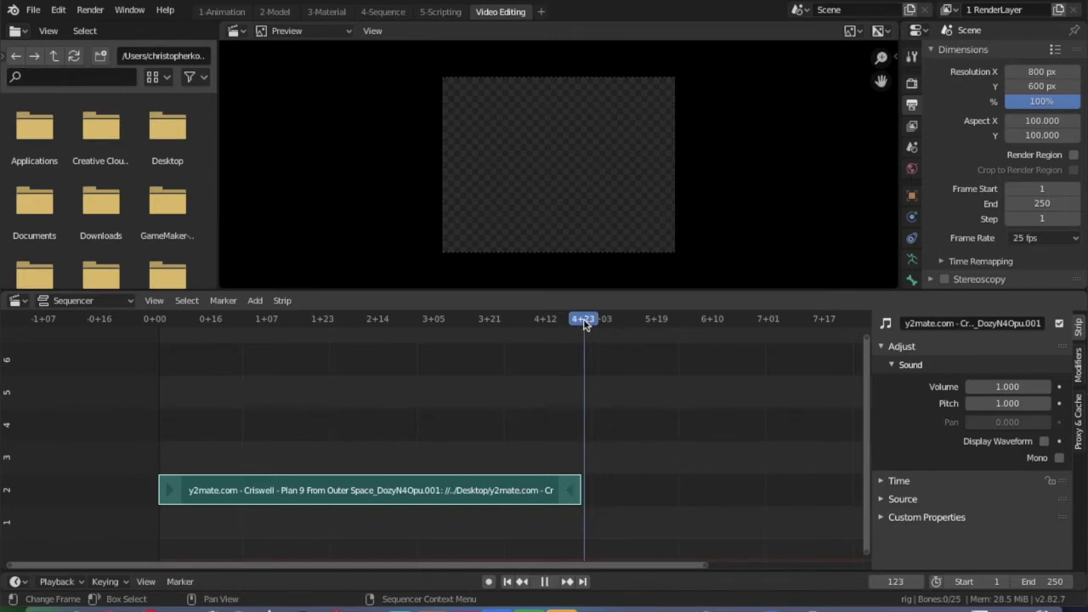
left_click(156, 303)
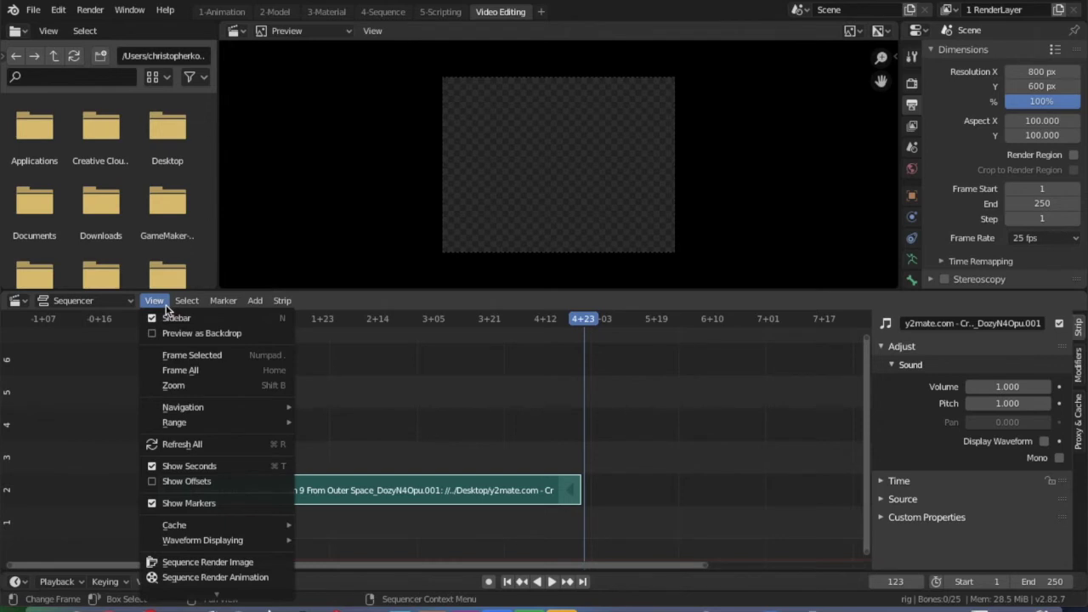
left_click(188, 466)
- Switch to the 1-Animation workspace and set the scene's end frame to 123
left_click(221, 11)
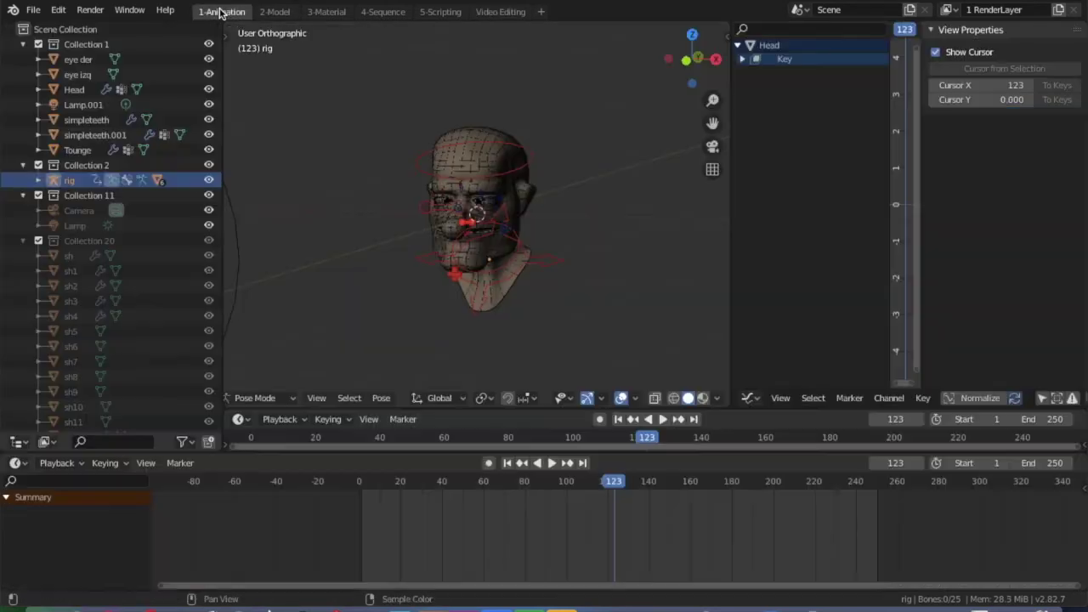
left_click_drag(363, 485, 613, 483)
left_click(1060, 465)
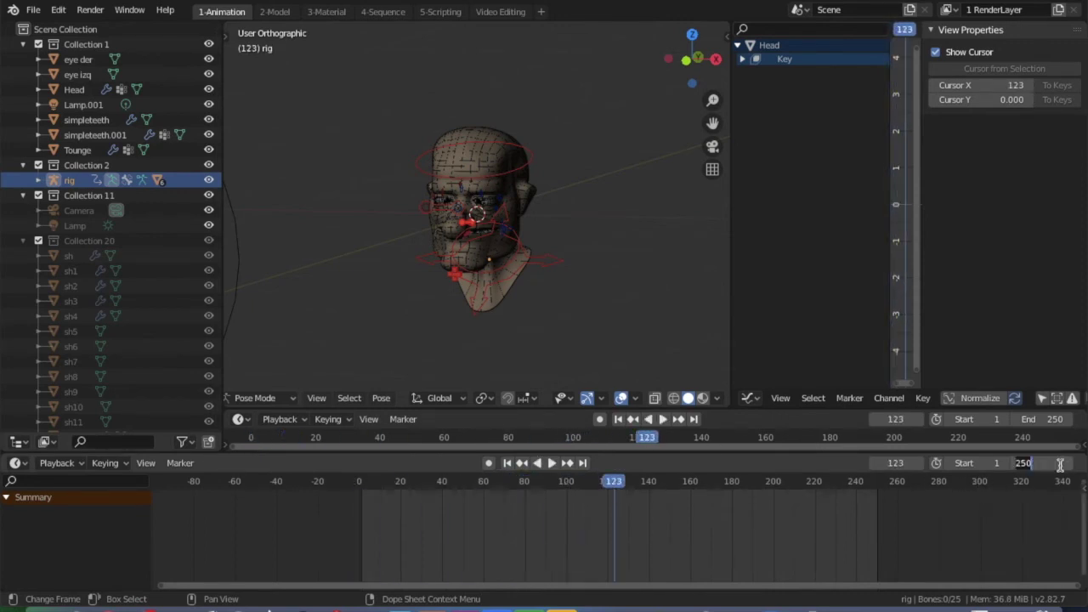
type("123")
key("Return")
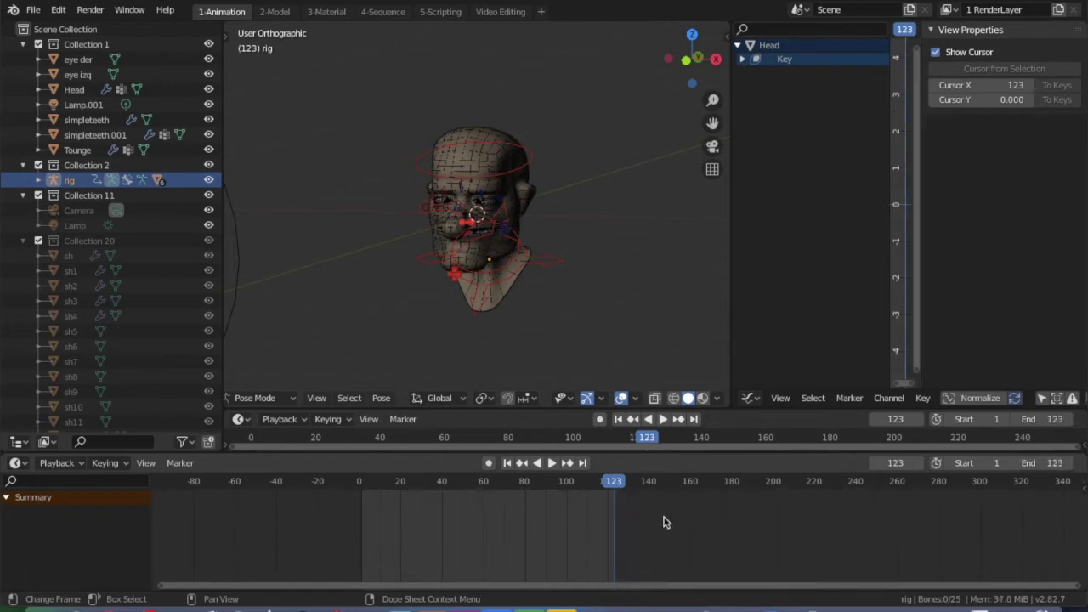
- Play and scrub the first frames of the animation to listen for the soundtrack, and return to frame 1
key("space")
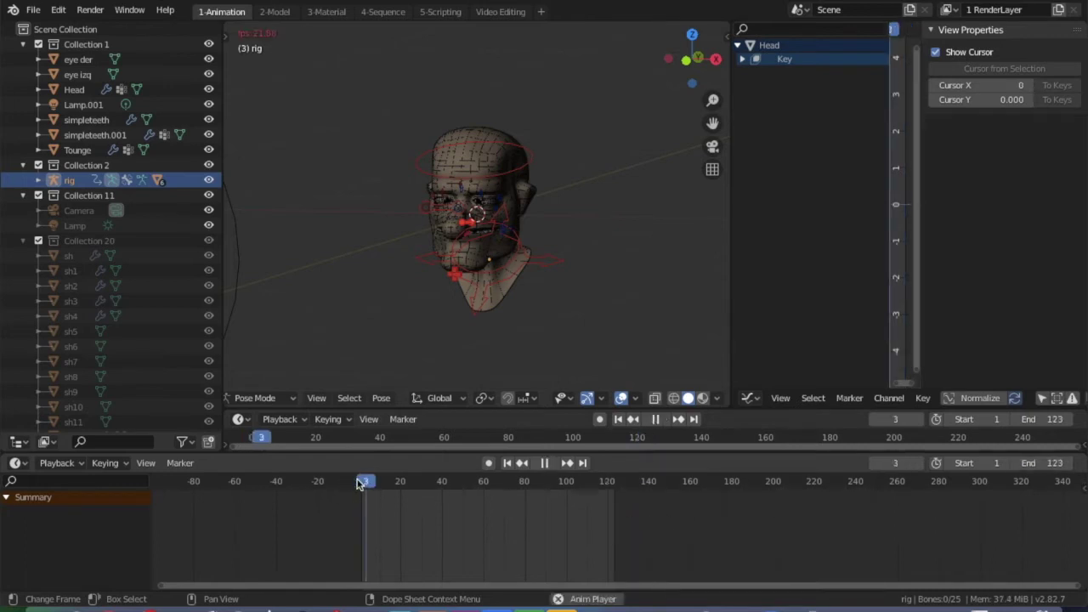
left_click(358, 482)
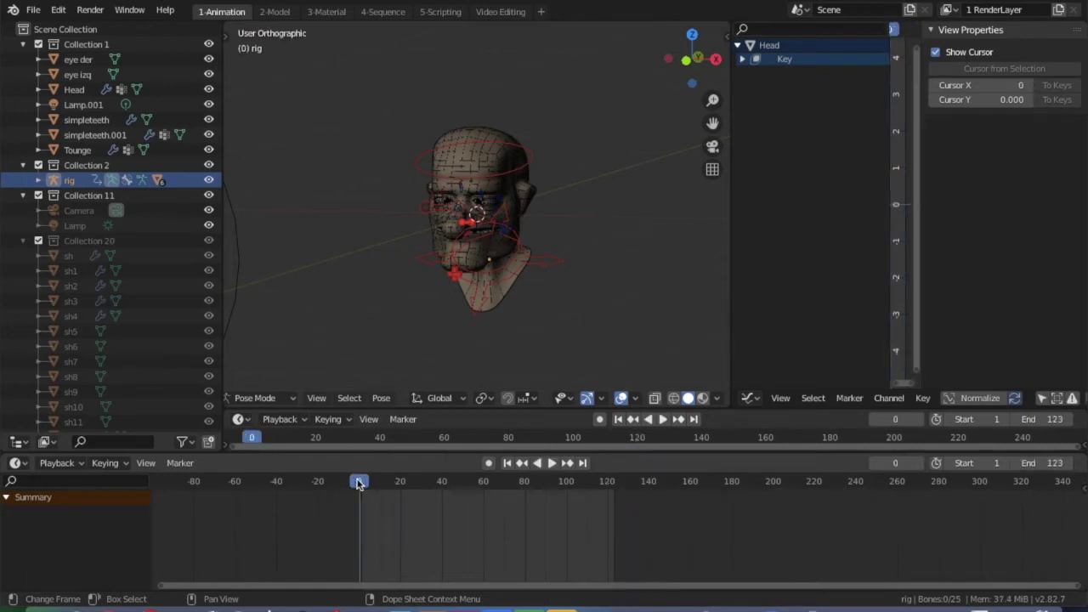
key("space")
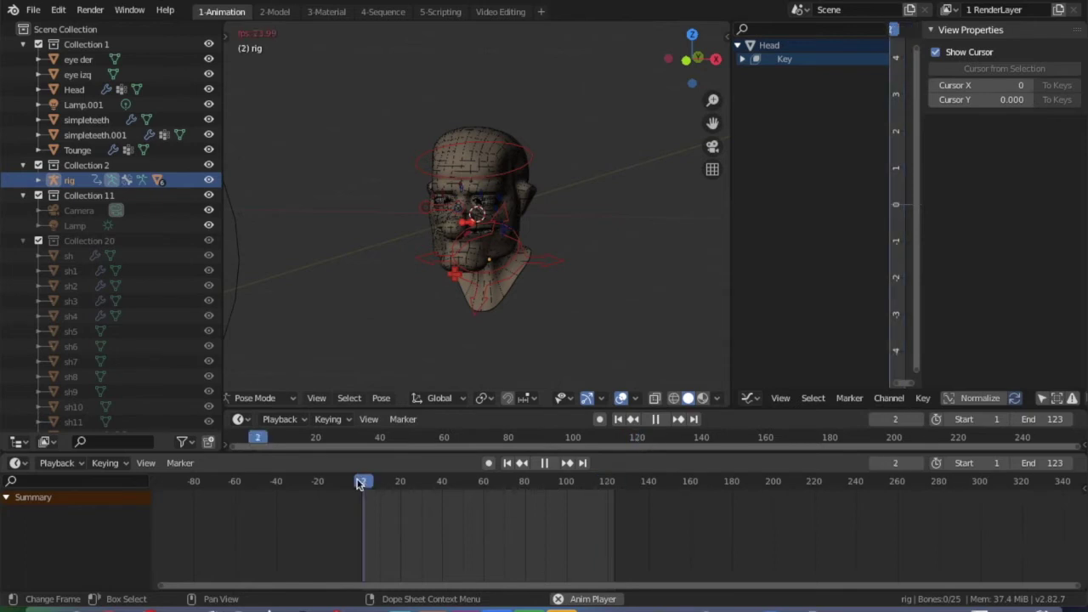
key("space")
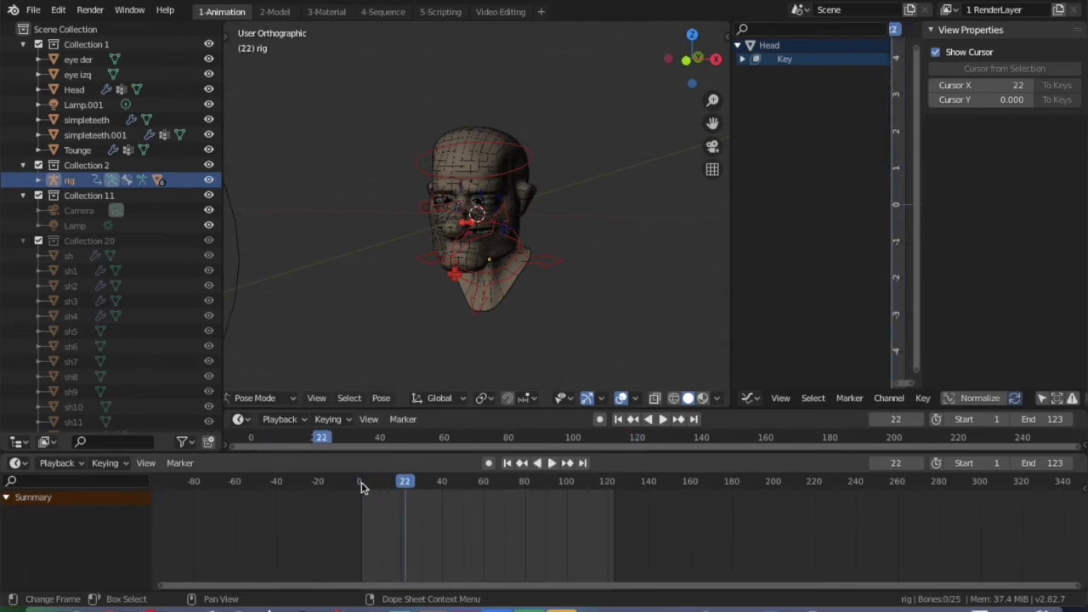
left_click(361, 482)
key("space")
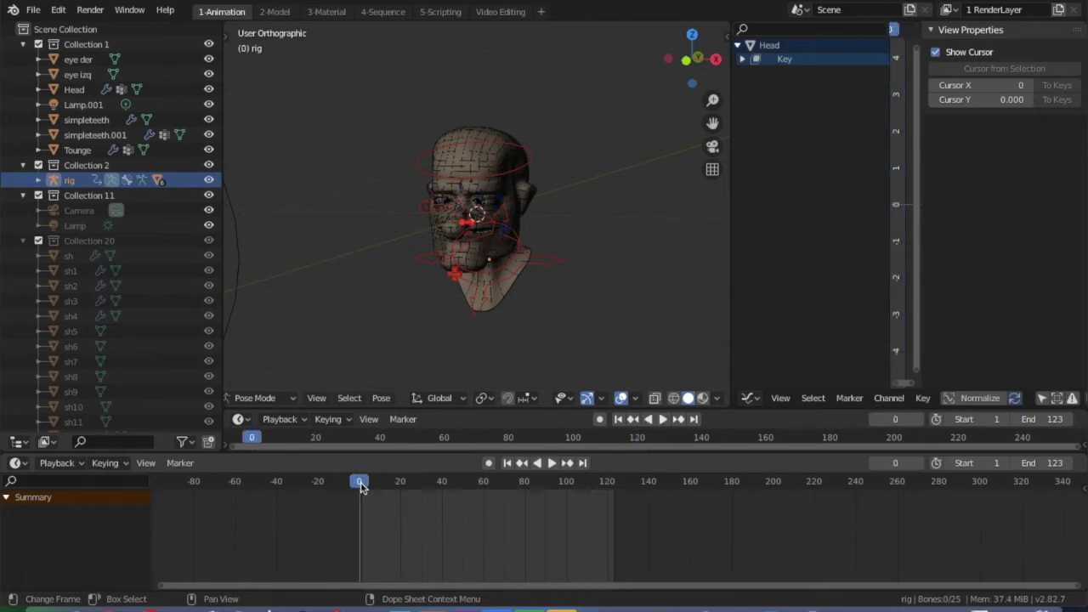
left_click_drag(361, 484, 425, 493)
key("space")
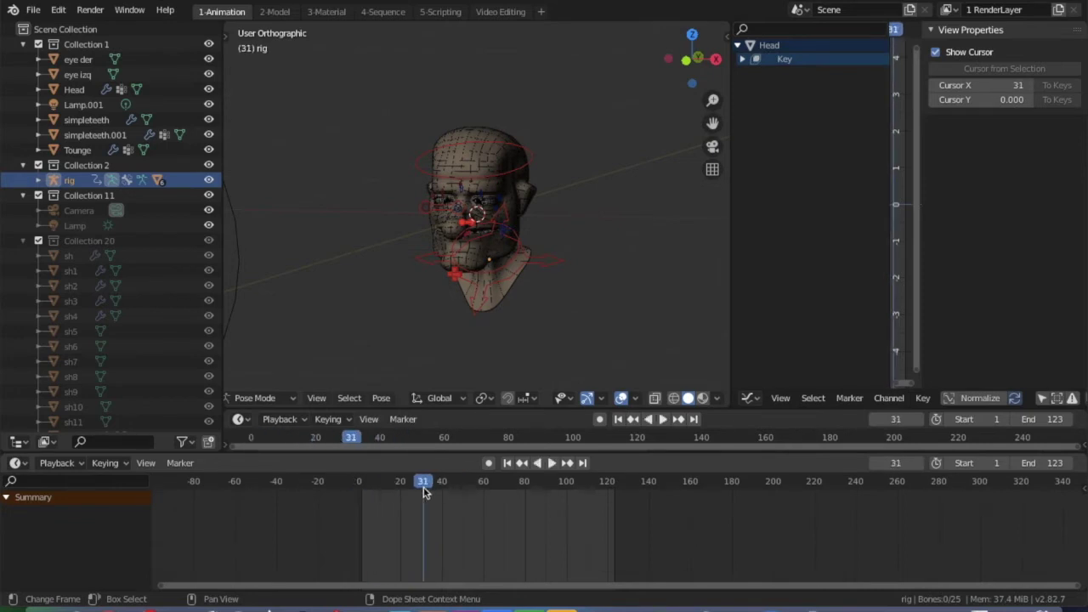
mouse_move(361, 486)
left_mouse_down()
mouse_move(424, 491)
mouse_move(362, 484)
left_mouse_up()
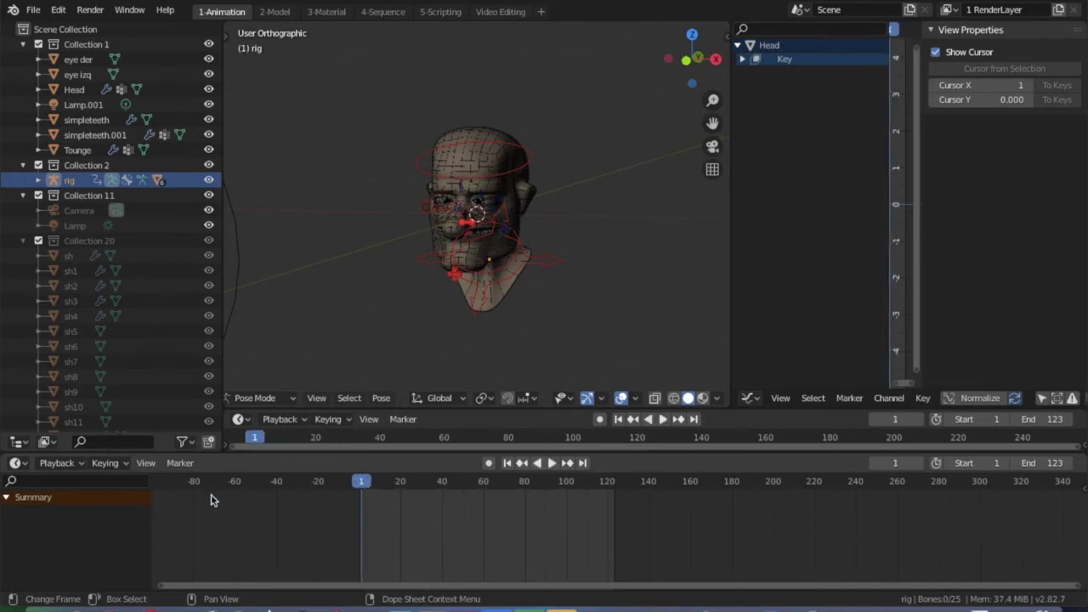
- Enable Audio Scrubbing for playback and test it by scrubbing and playing the timeline to frame 50
left_click(147, 466)
mouse_move(69, 460)
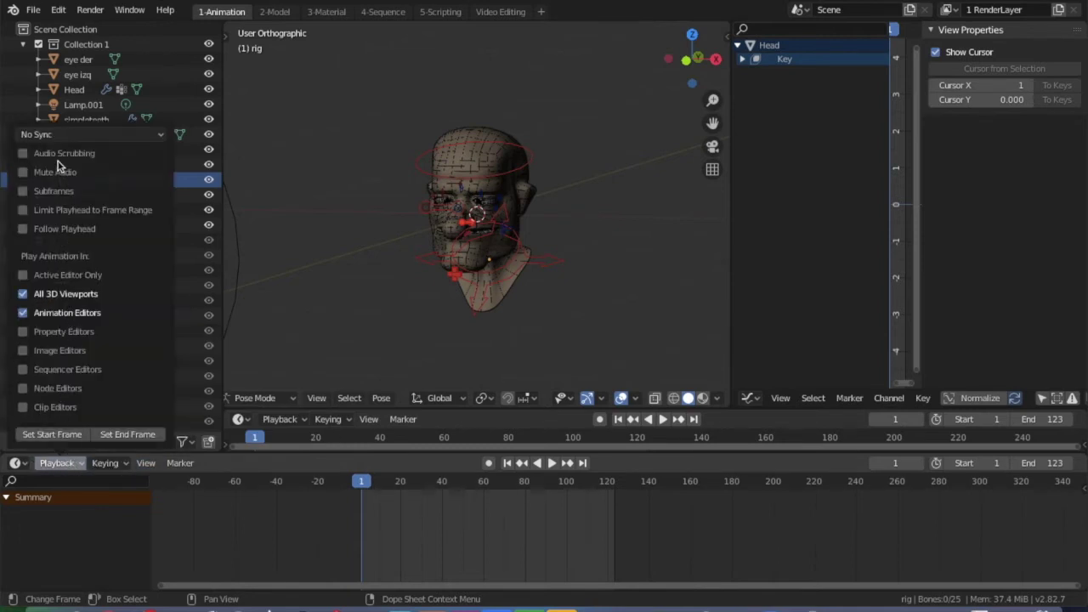
left_click(24, 153)
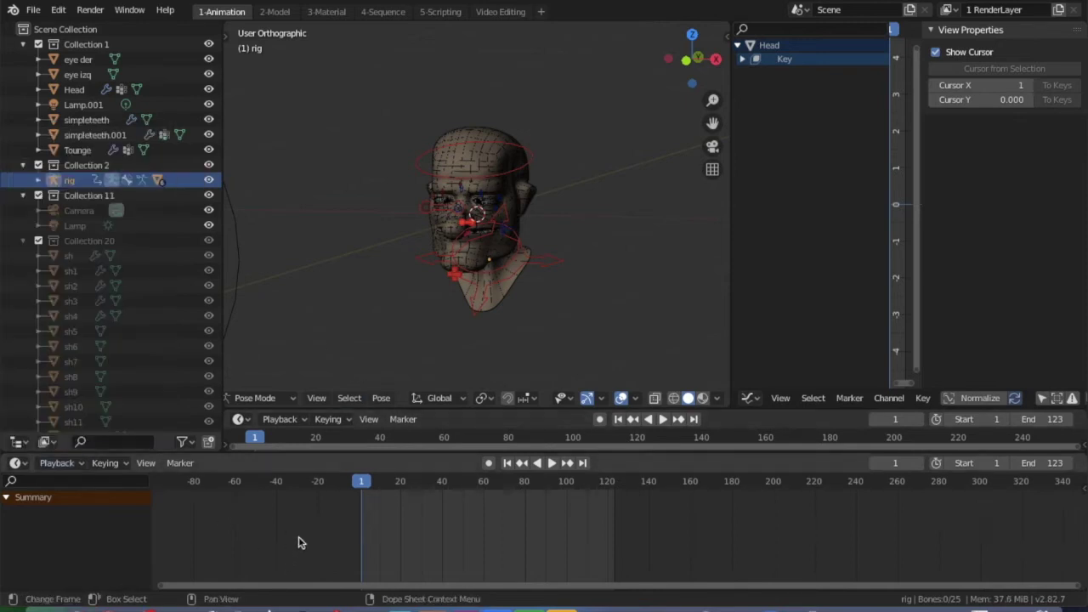
key("space")
left_click_drag(371, 483, 433, 491)
key("space")
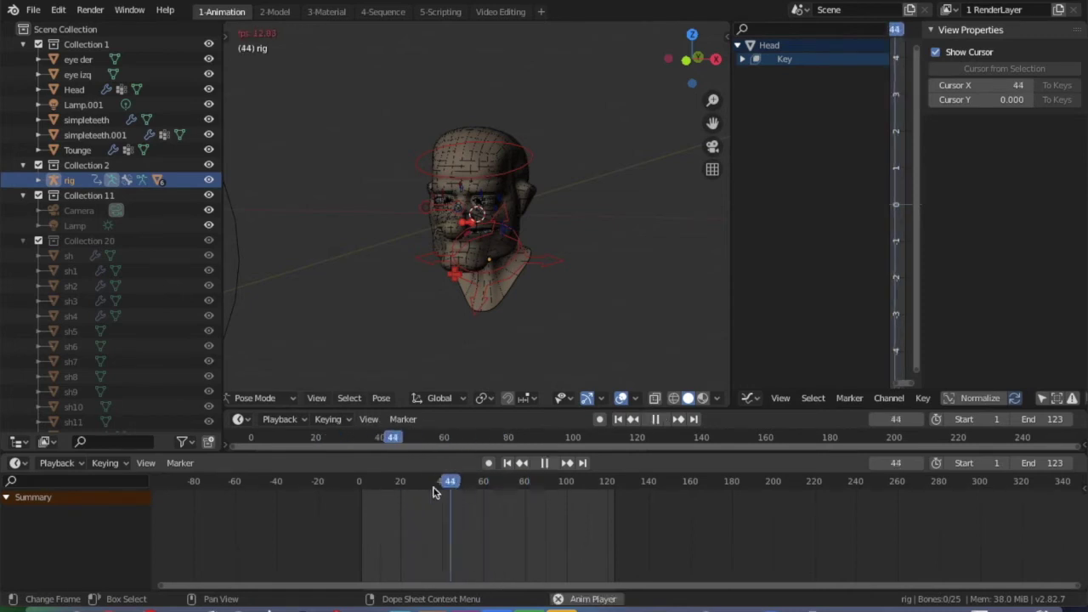
key("space")
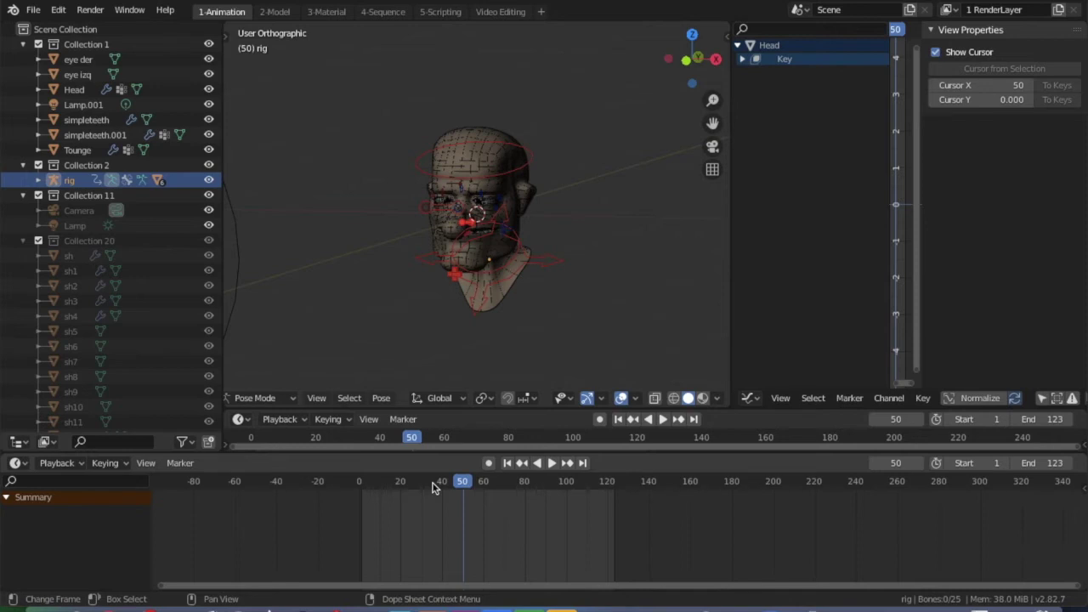
- At frame 2, move the hap control bone beside the mouth corner slightly down
left_click_drag(405, 483, 363, 480)
middle_click_drag(509, 224, 508, 224)
scroll(507, 223, "up", 6)
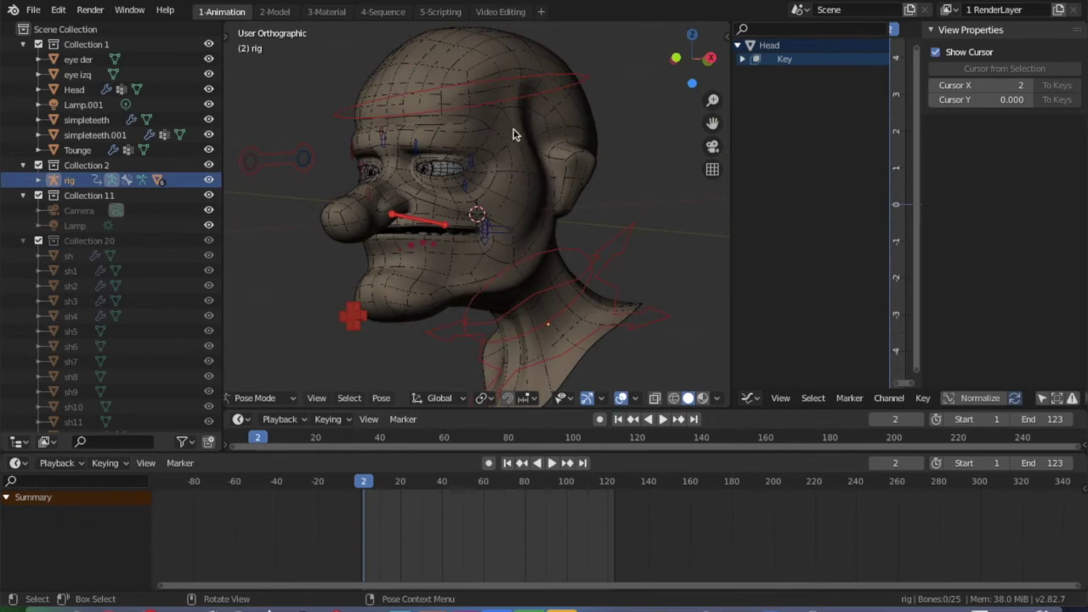
left_click(497, 234)
scroll(497, 235, "up", 5)
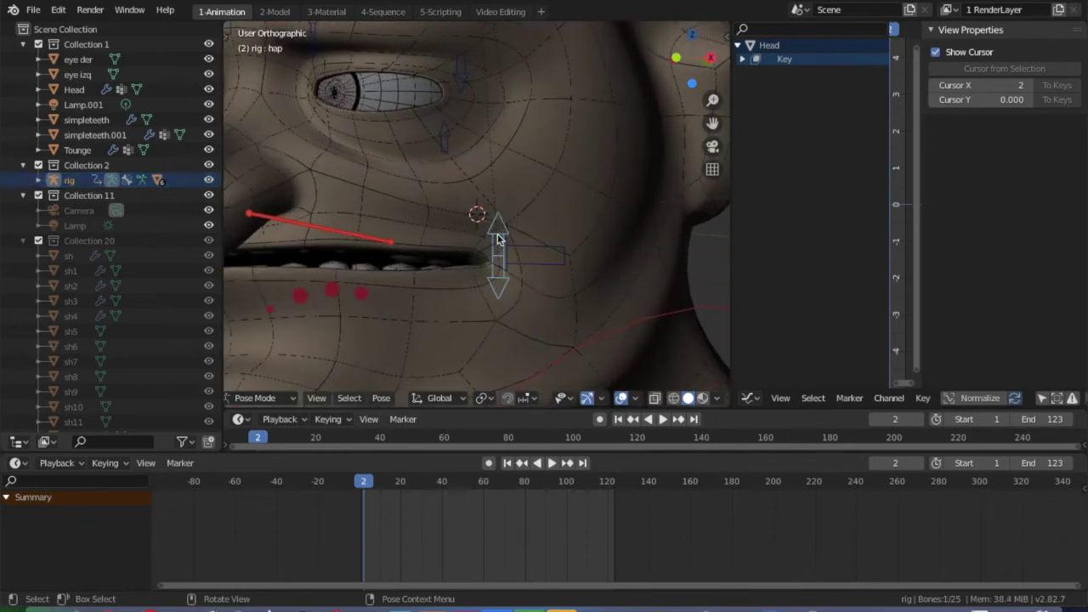
key("g")
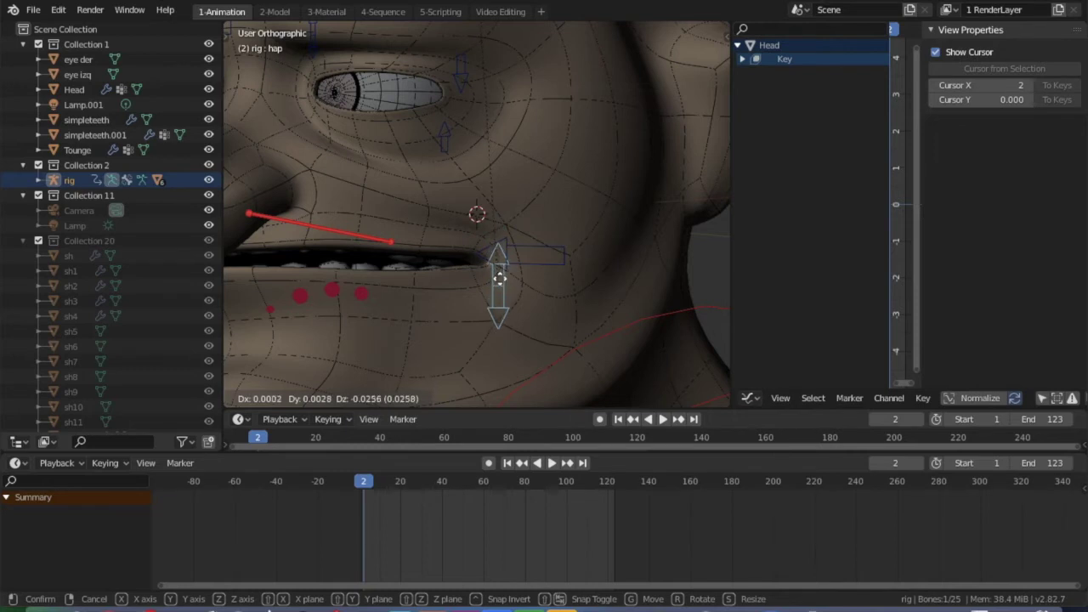
left_click(520, 264)
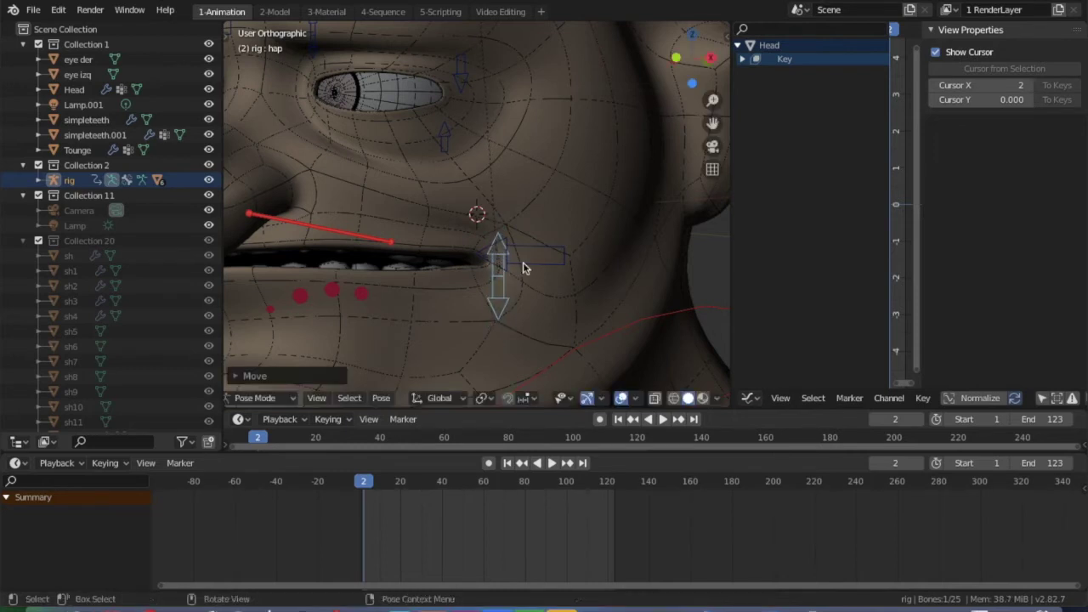
- Move the o control bone beside the mouth corner slightly outward, away from the mouth
left_click(522, 262)
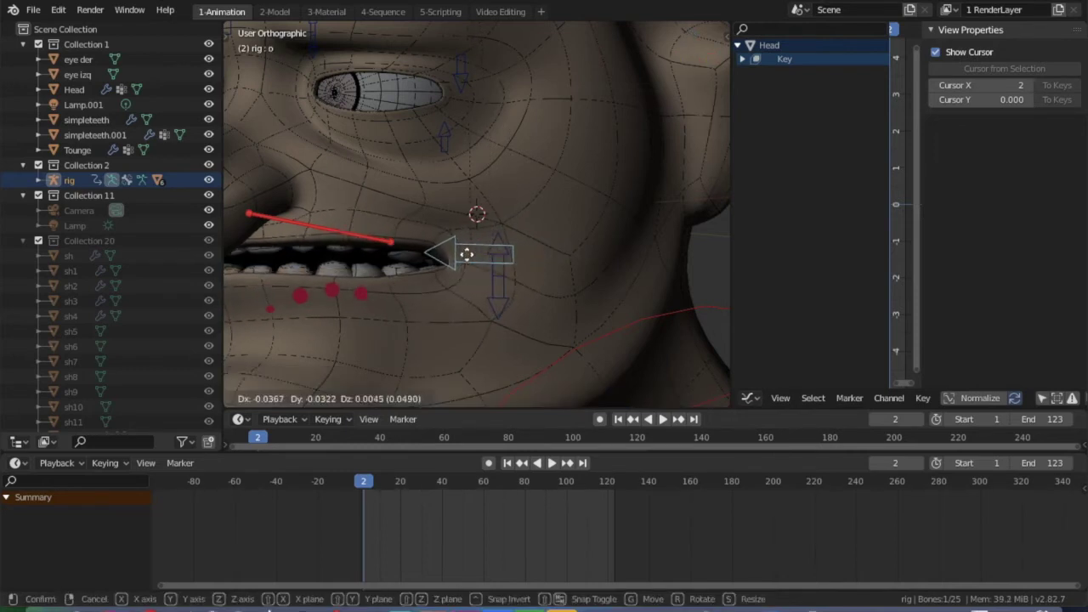
left_click(560, 268)
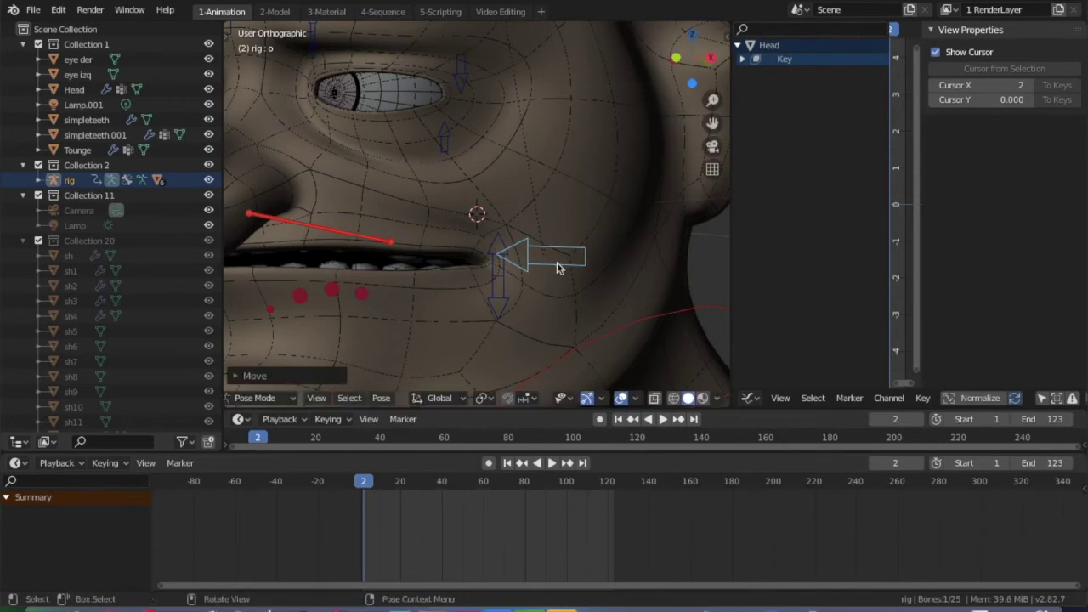
key("KP_4")
key("KP_4")
key("KP_4")
key("KP_4")
key("KP_4")
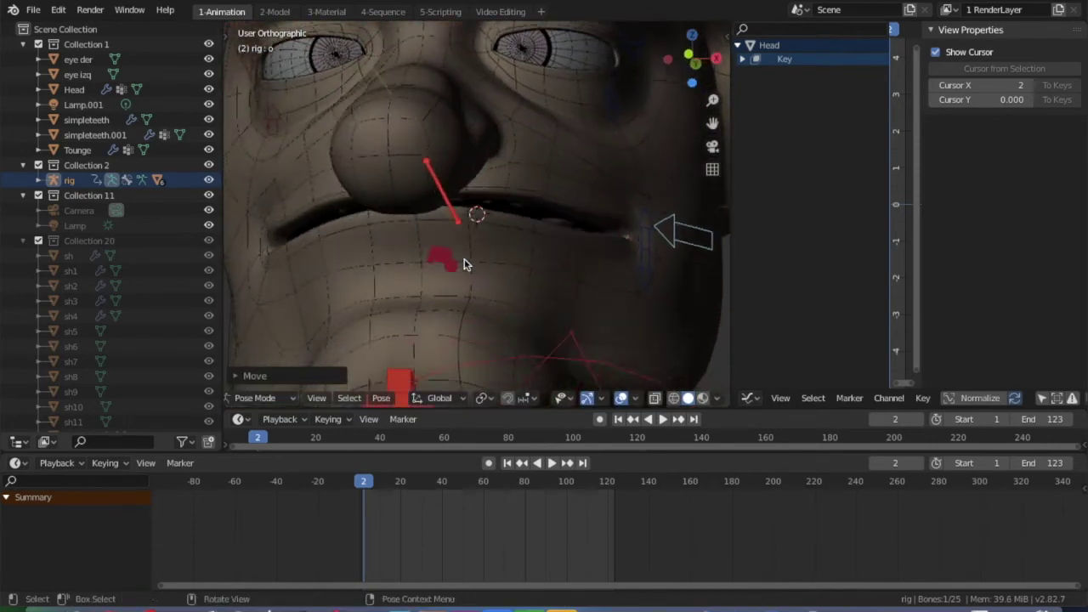
key("KP_6")
key("KP_6")
key("KP_6")
key("KP_6")
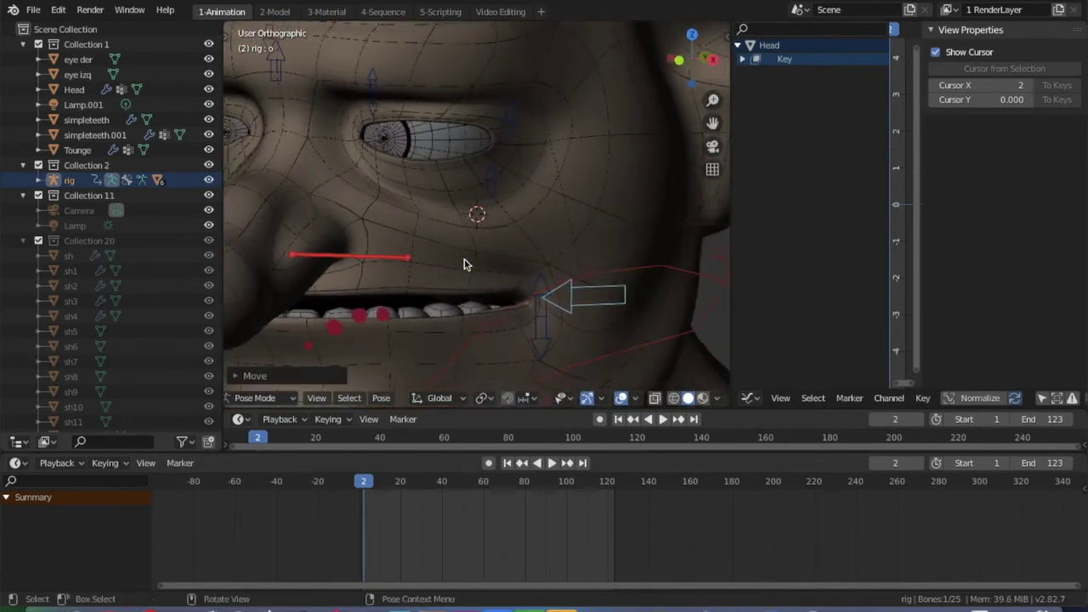
- Adjust the rotation of the tooth_up control bone below the nose and turn on Auto Keying
left_click(388, 263)
key("KP_6")
key("KP_6")
key("KP_6")
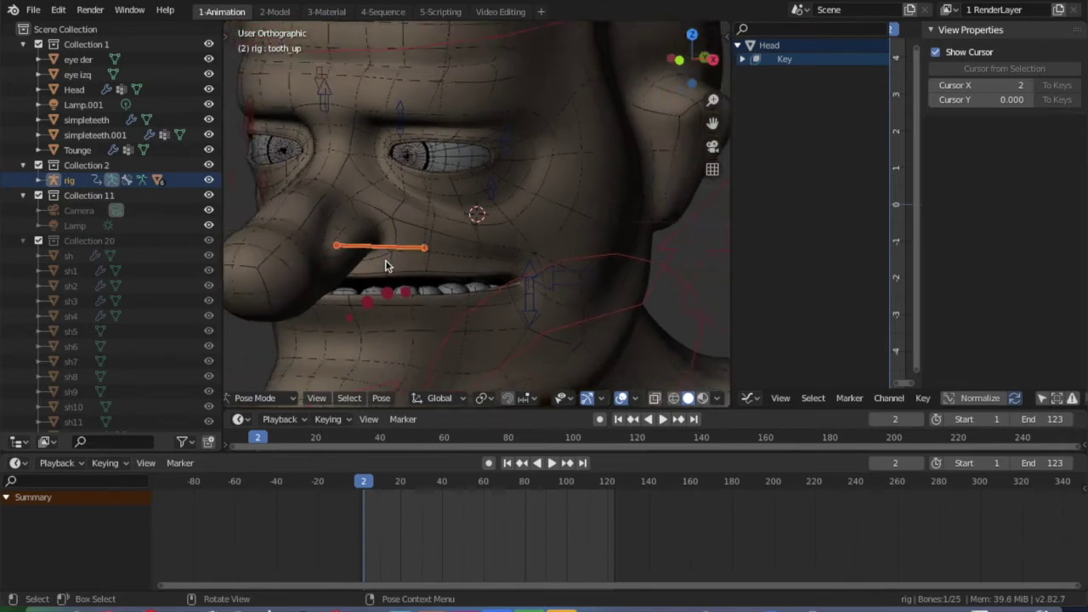
key("r")
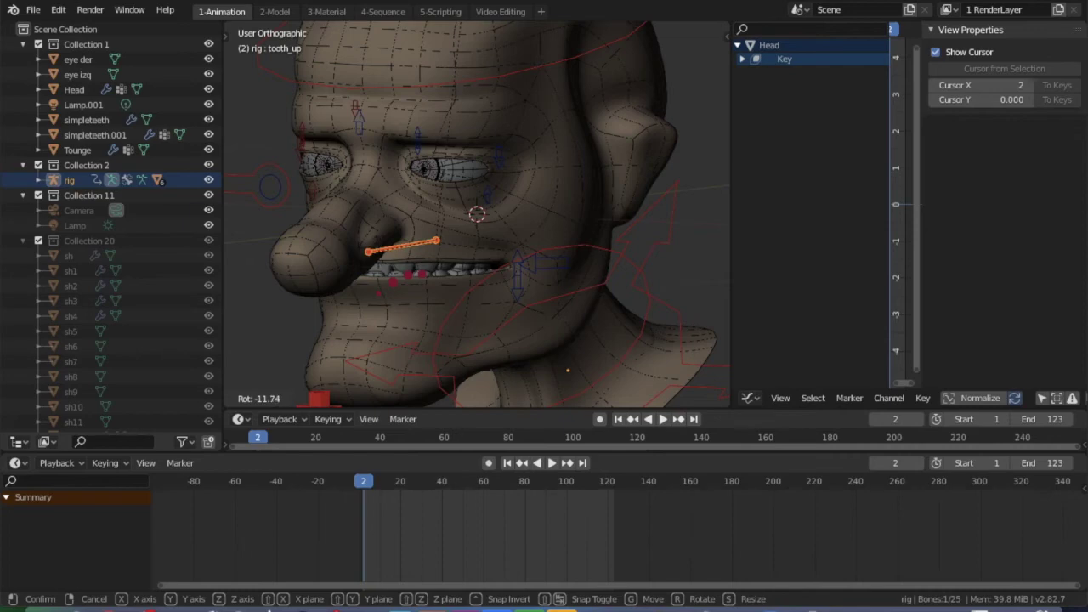
left_click(379, 234)
middle_click_drag(389, 296, 379, 316)
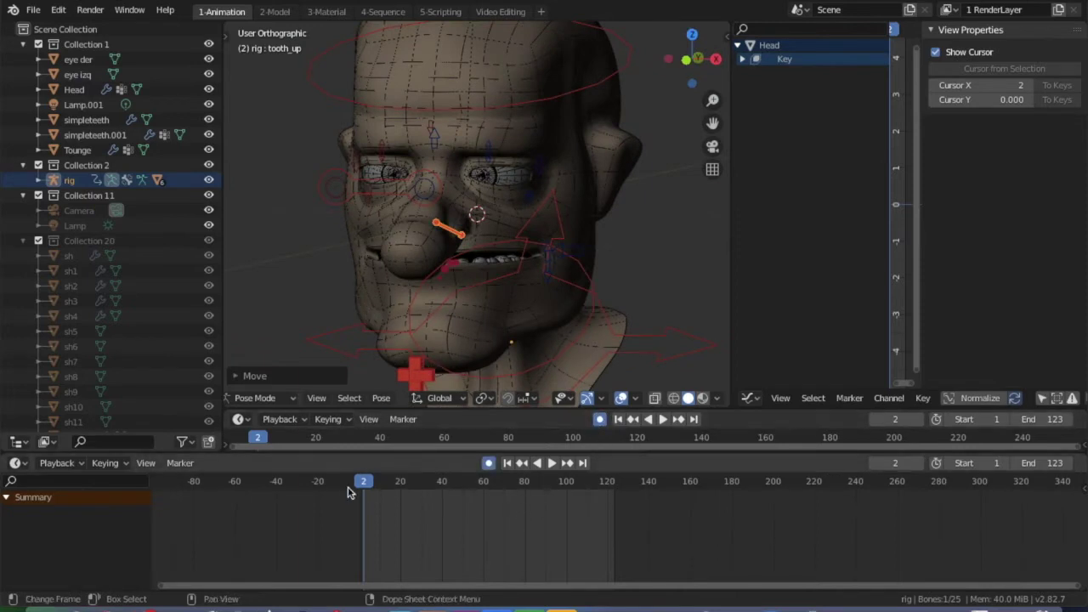
- Play the soundtrack from the current frame, scrub back, and stop playback at frame 1
key("space")
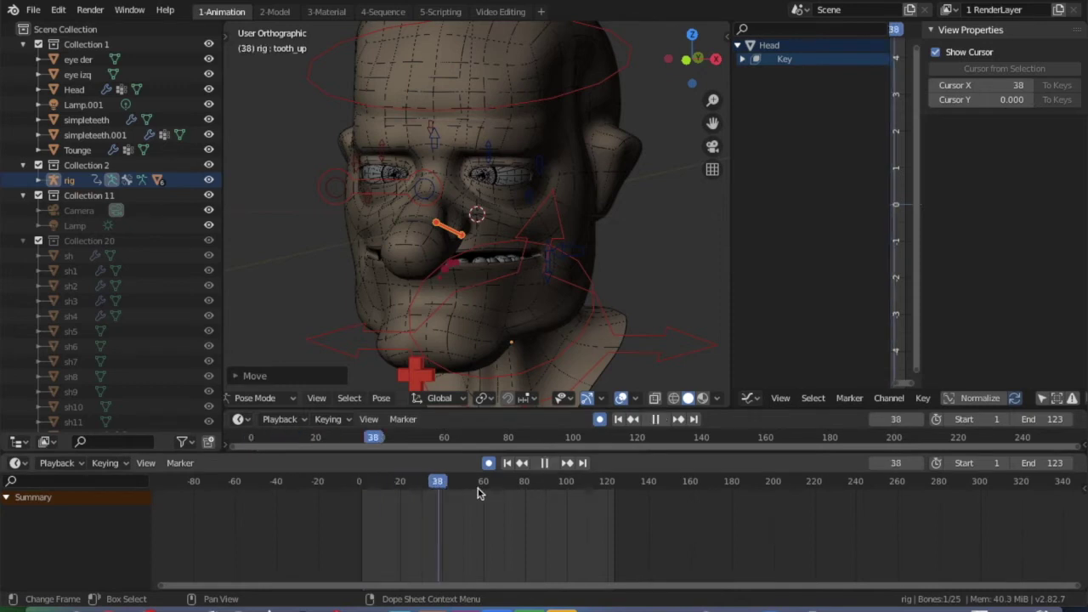
left_click_drag(383, 482, 359, 482)
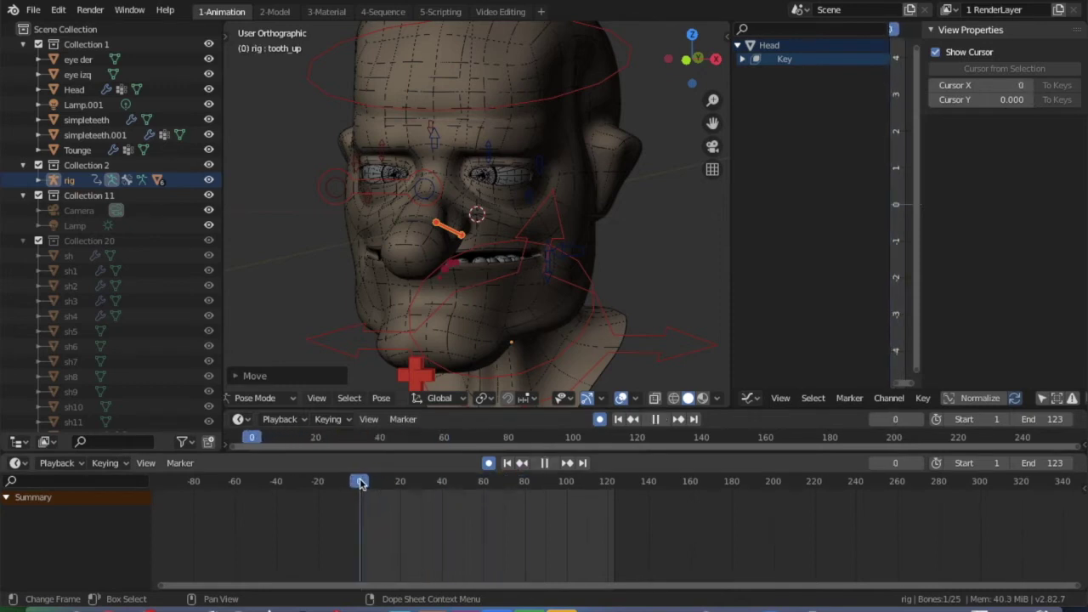
key("space")
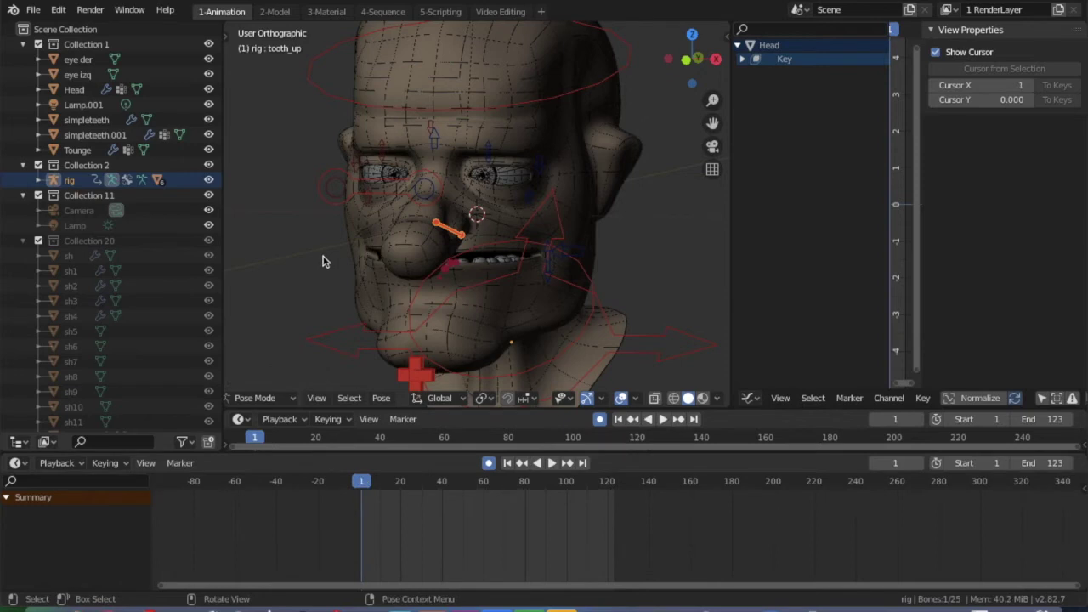
- At frame 1, box-select the head rig's control bones, insert Location and Available keyframes for them, and deselect everything
key("ctrl+a")
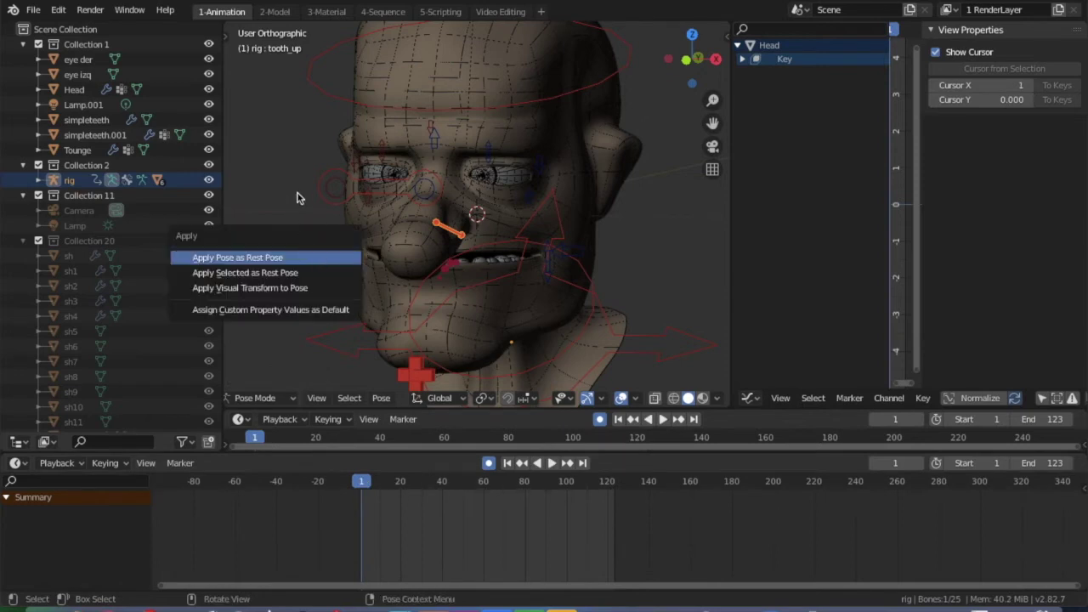
key("Escape")
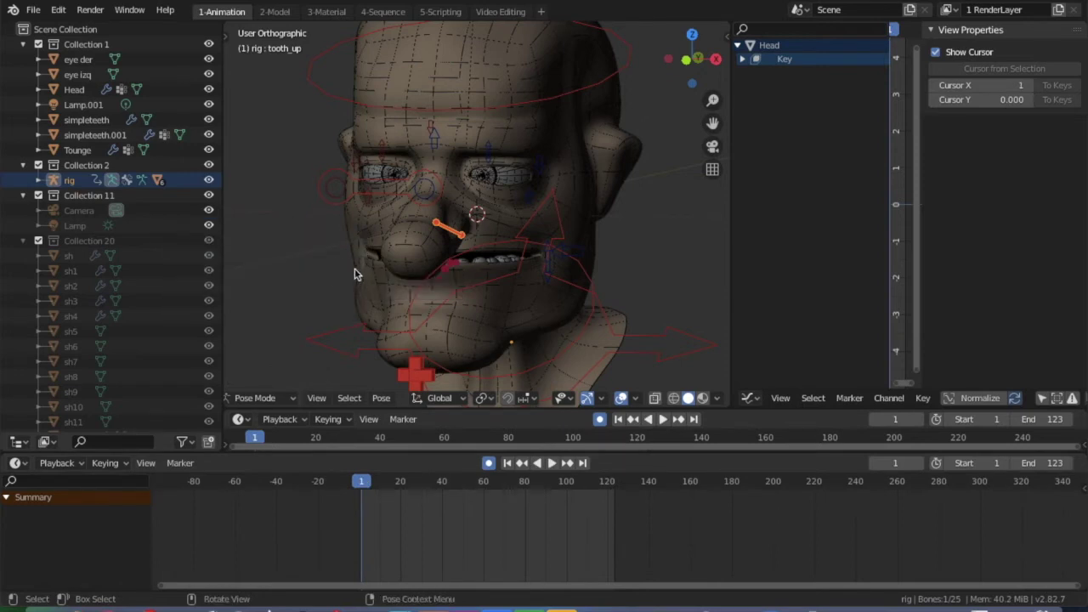
scroll(322, 274, "down", 3)
left_click_drag(371, 103, 619, 363)
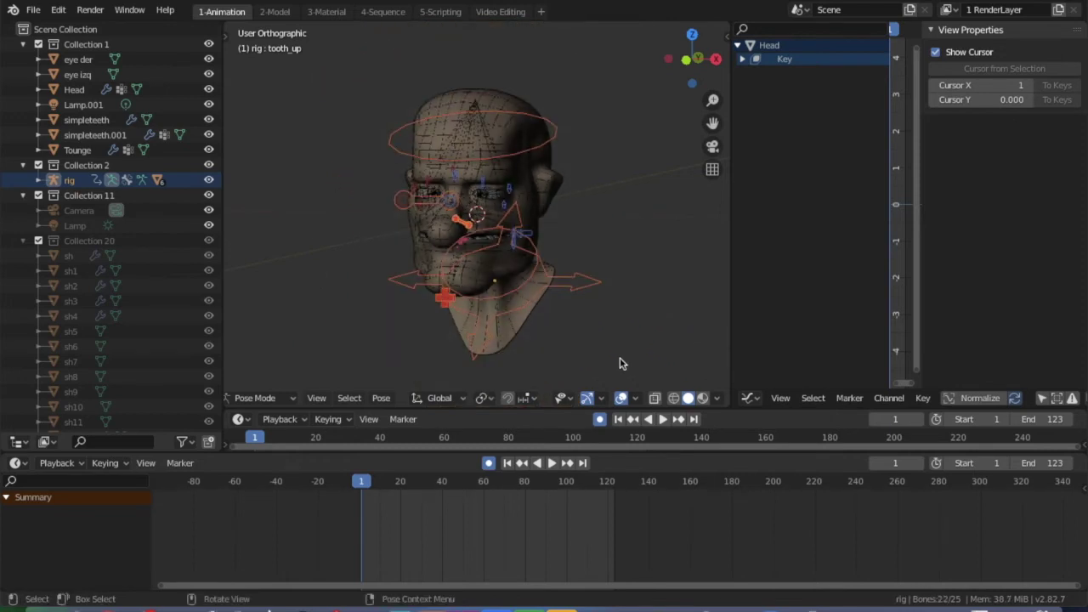
right_click(548, 293)
left_click(548, 289)
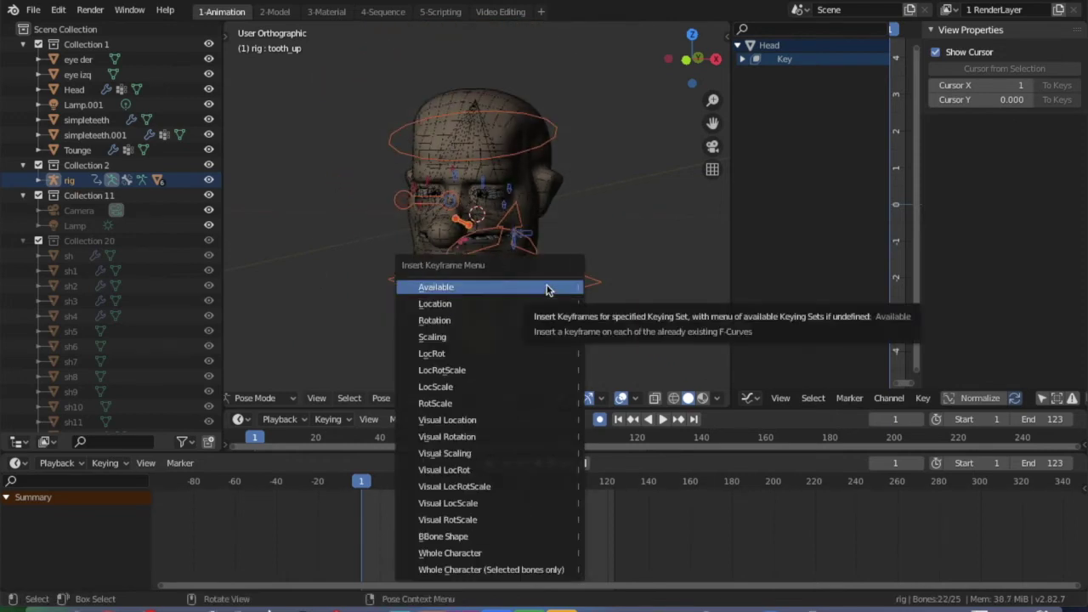
left_click(453, 304)
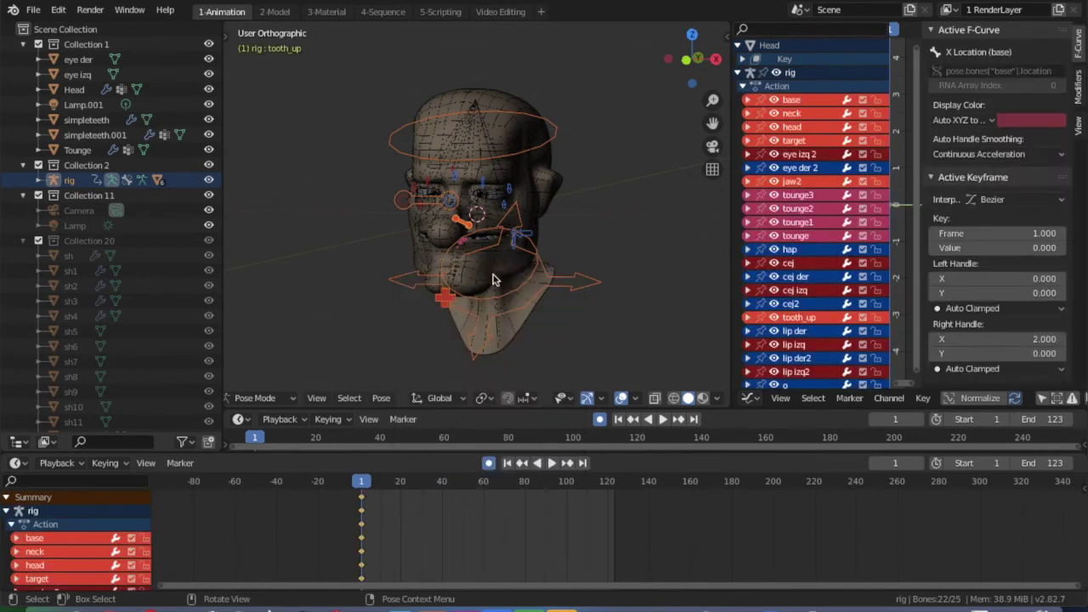
right_click(531, 272)
left_click(533, 268)
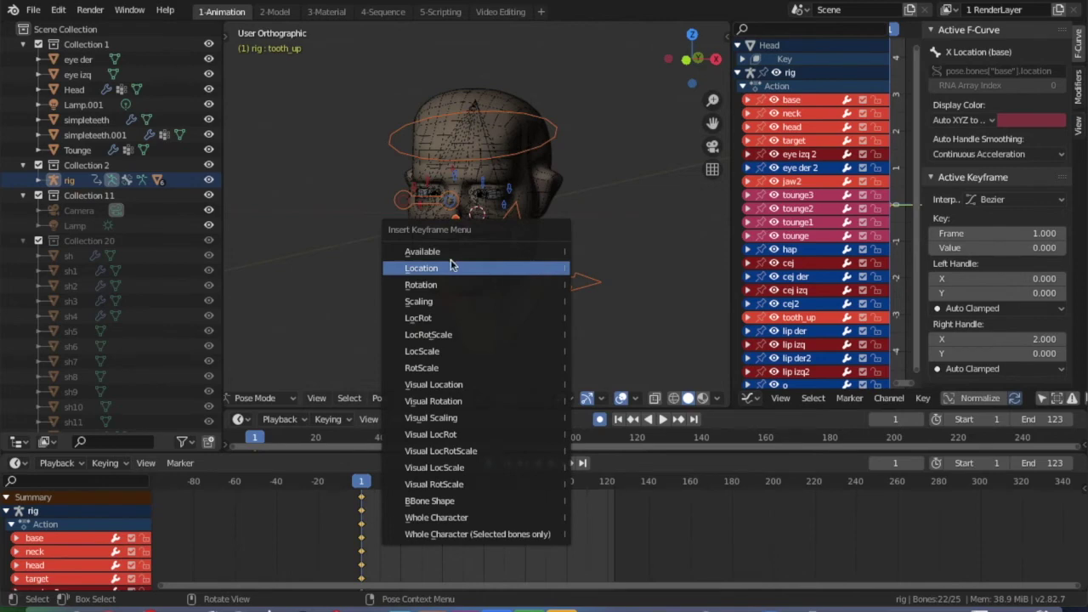
left_click(448, 255)
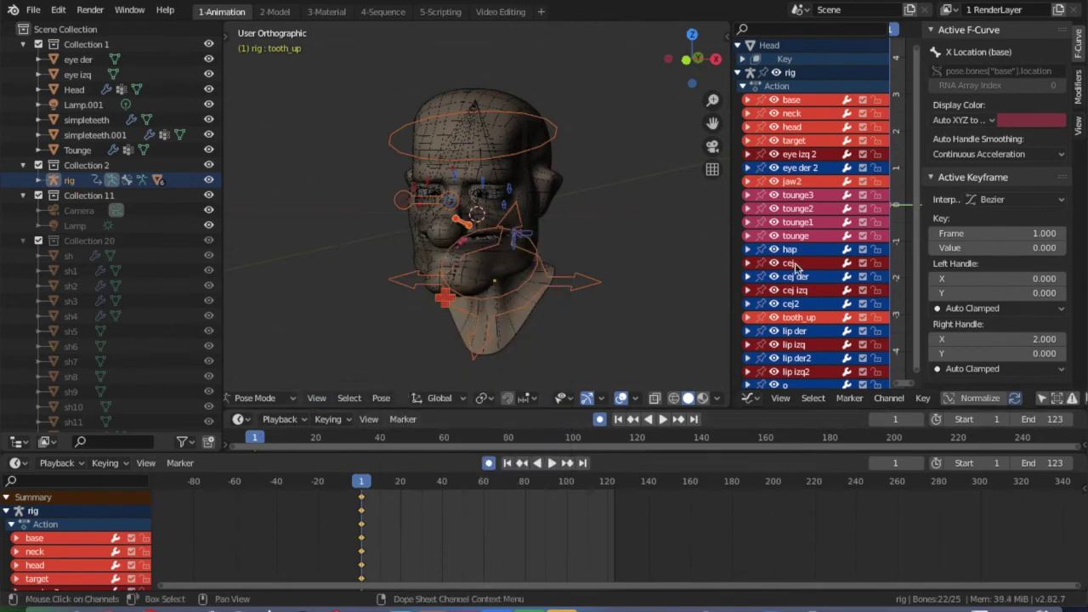
left_click(634, 308)
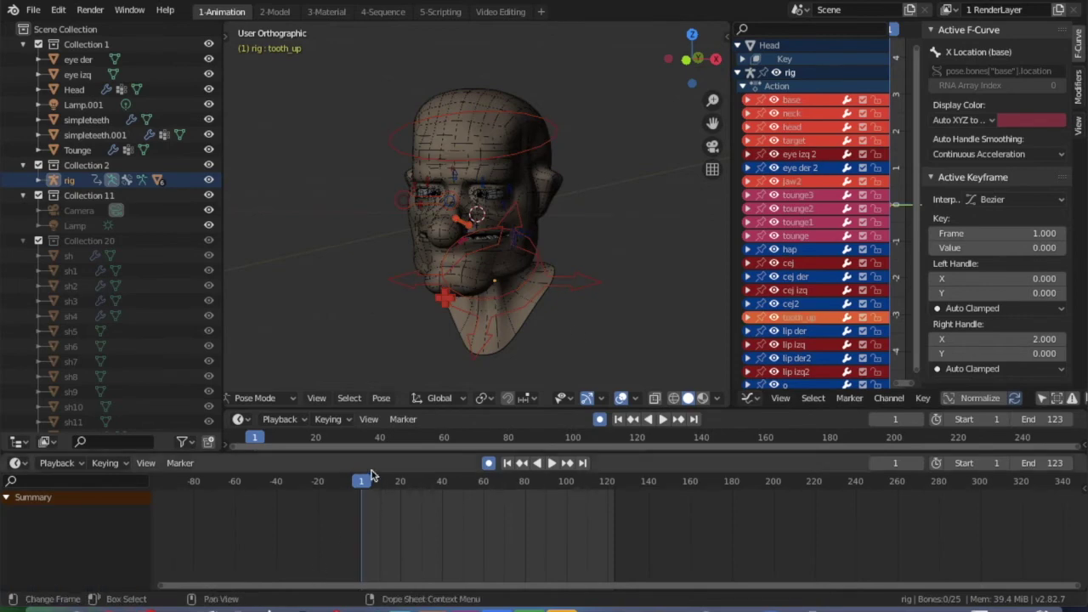
- Play and scrub the opening frames in an enlarged Dope Sheet to hear the first sounds, and stop at frame 10
mouse_move(360, 488)
left_mouse_down()
mouse_move(388, 486)
mouse_move(365, 486)
left_mouse_up()
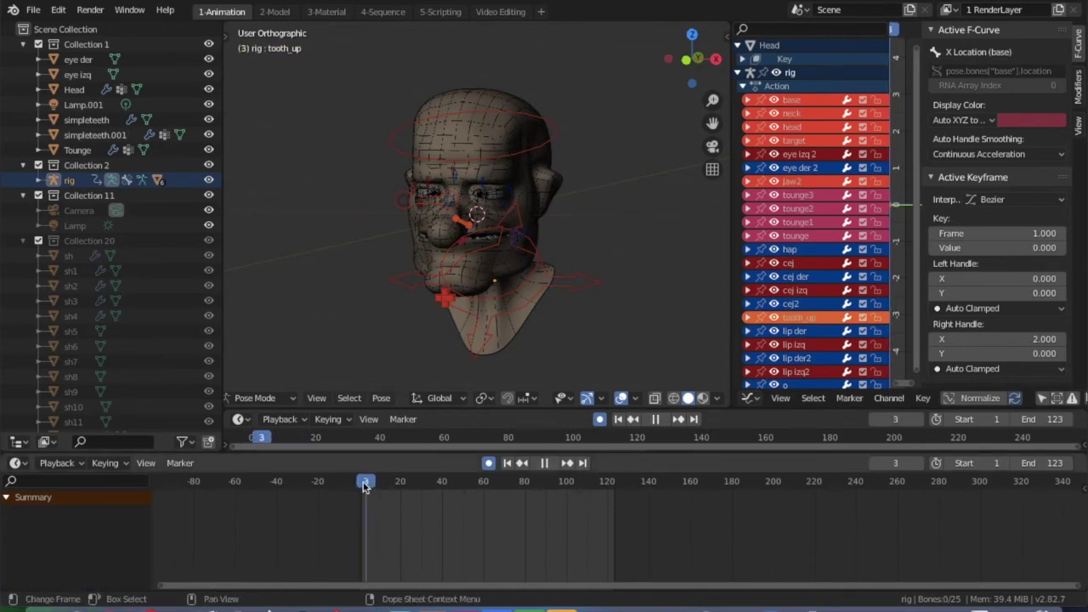
scroll(389, 526, "up", 4)
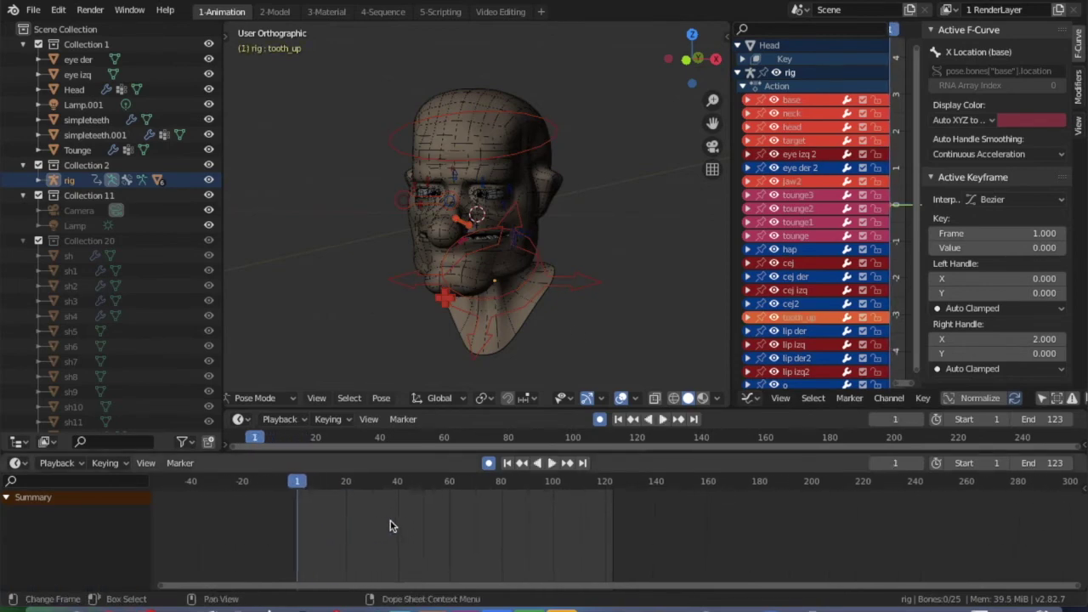
scroll(389, 526, "up", 5)
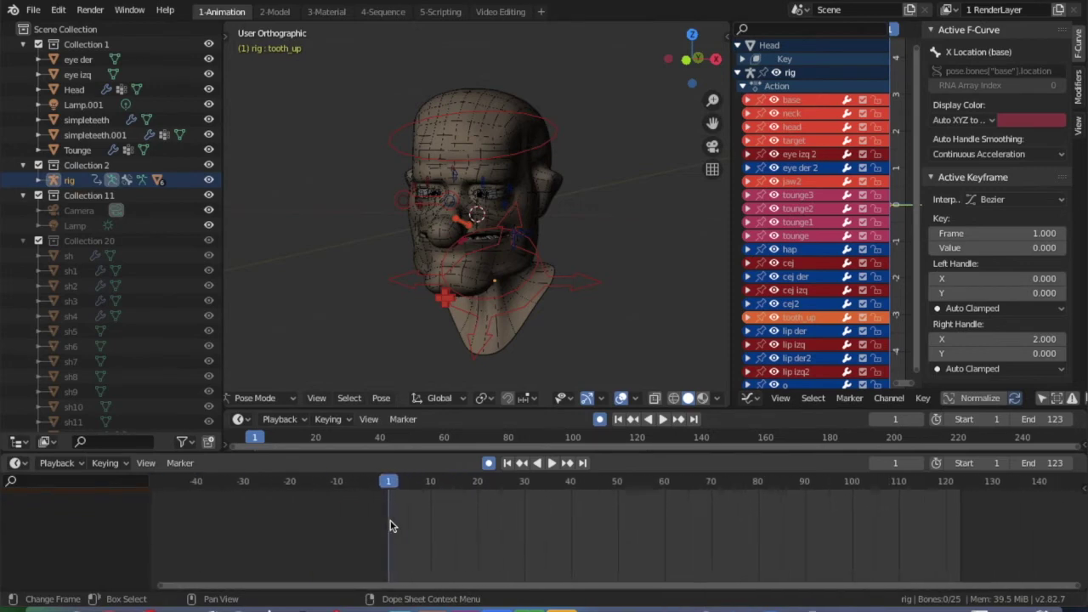
scroll(390, 526, "left", 2, "ctrl")
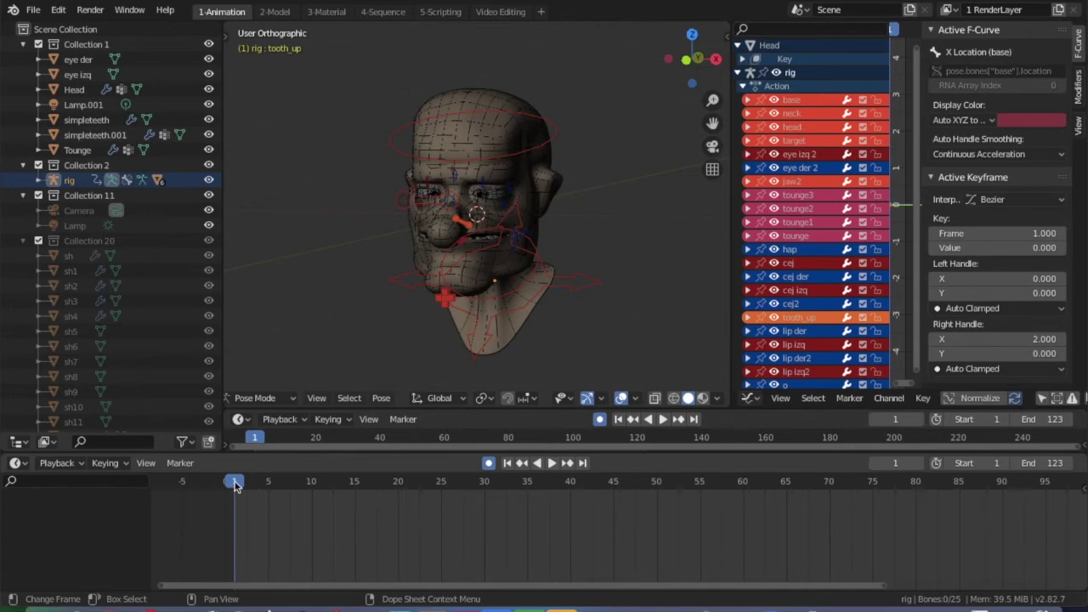
key("space")
key("space")
key("space")
left_click_drag(245, 485, 389, 485)
key("Left")
key("Left")
key("Left")
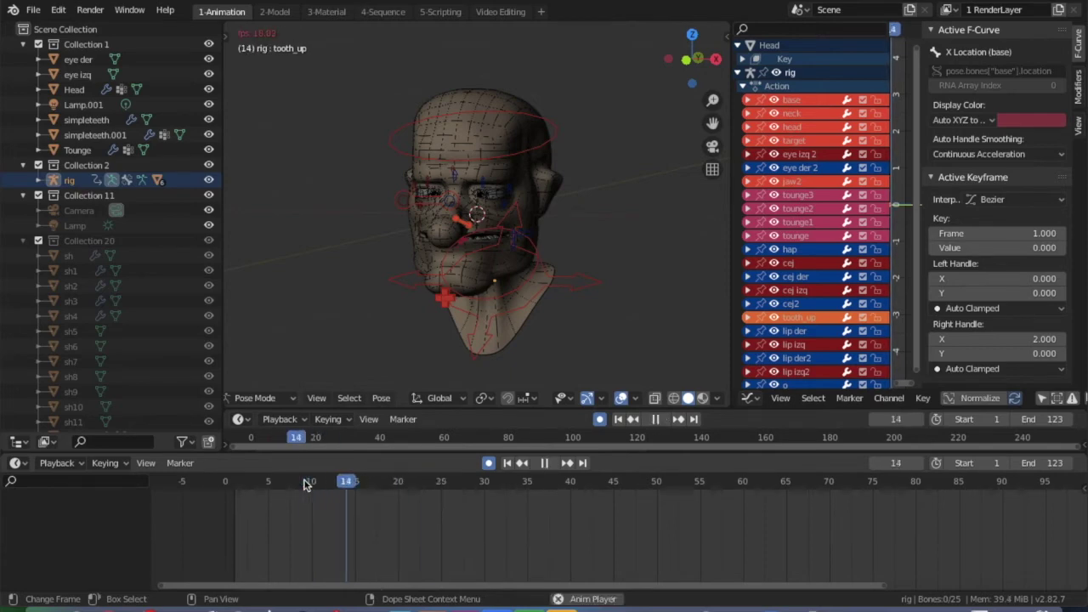
left_click_drag(306, 485, 314, 483)
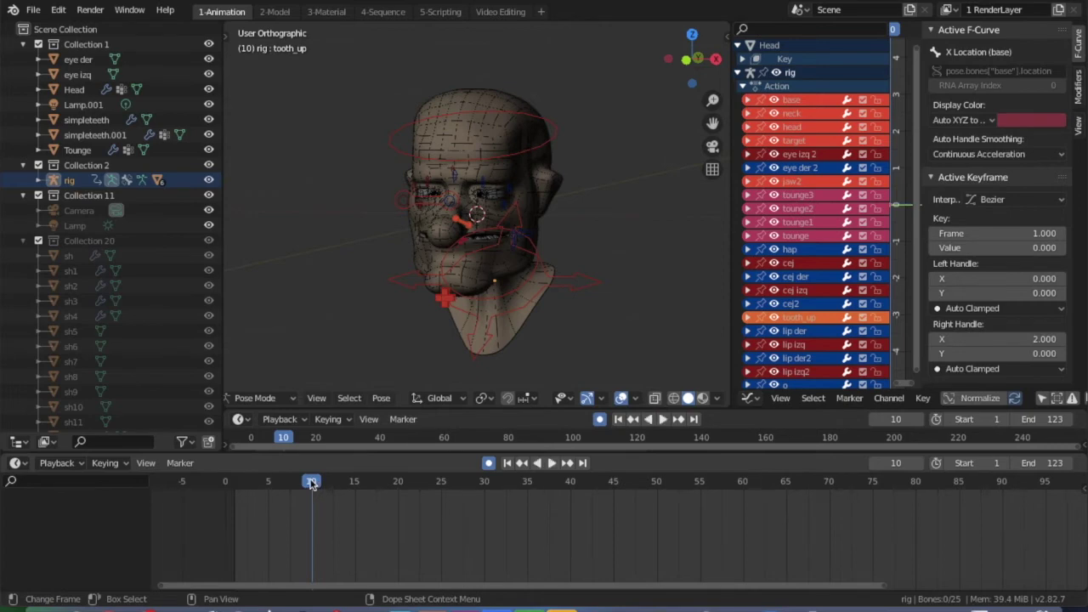
- At frame 10, select the jaw2 control bone below the chin and move it back toward the neck along Y
scroll(440, 304, "up", 5)
scroll(439, 305, "left", 10)
scroll(440, 305, "up", 5)
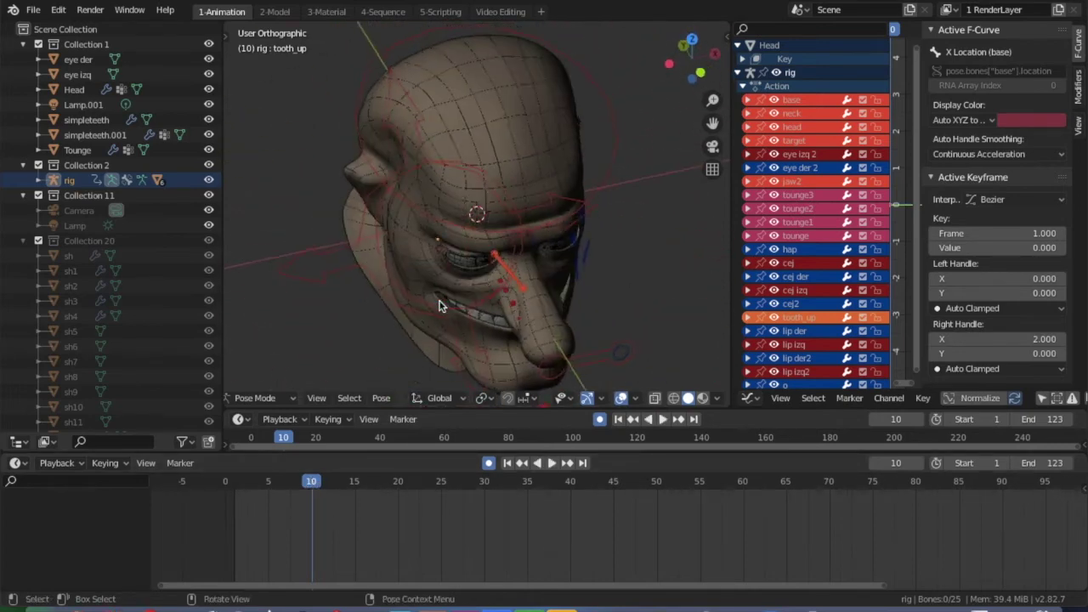
scroll(439, 304, "left", 10)
left_click(293, 339)
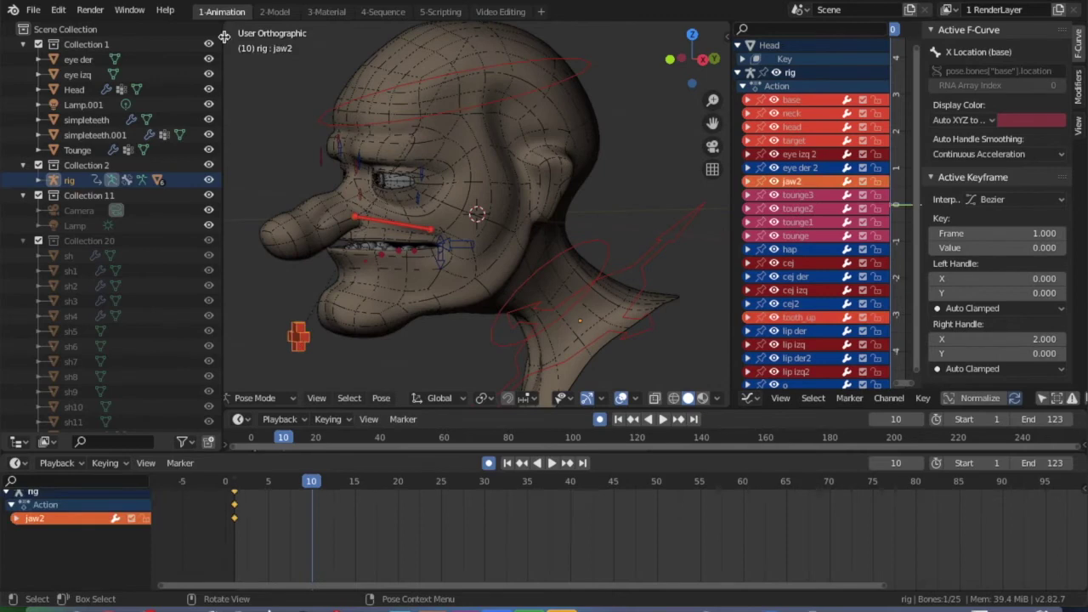
left_click(224, 37)
left_click(244, 96)
left_click_drag(356, 338, 403, 338)
scroll(314, 340, "left", 8)
scroll(314, 340, "right", 8)
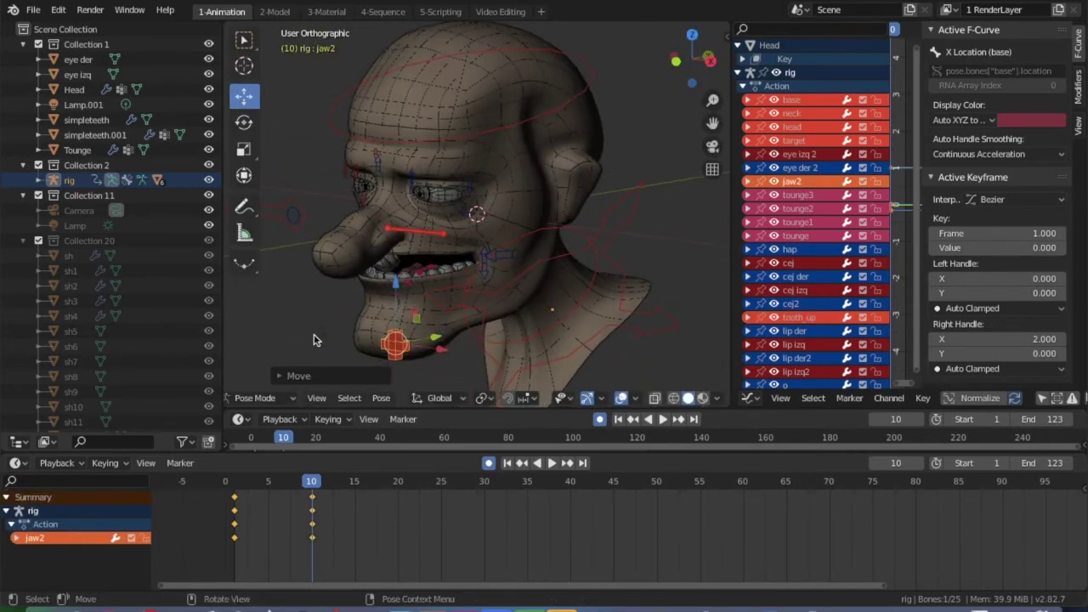
- Raise the jaw2 control along Z and move it farther back along Y to bring the jaw up and in
left_click_drag(399, 285, 409, 238)
scroll(445, 351, "right", 8)
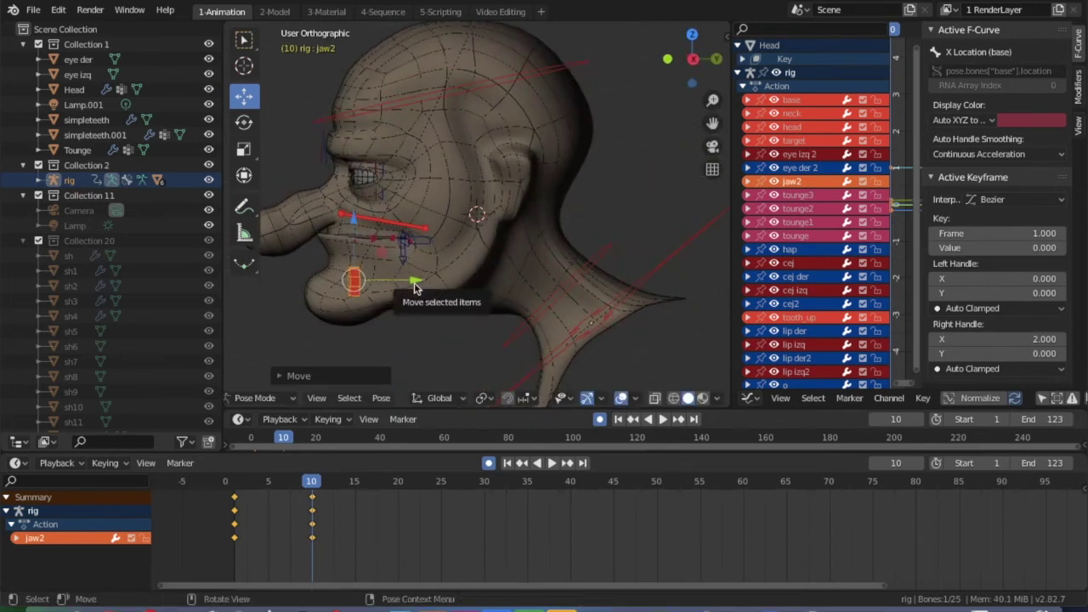
left_click_drag(415, 286, 453, 286)
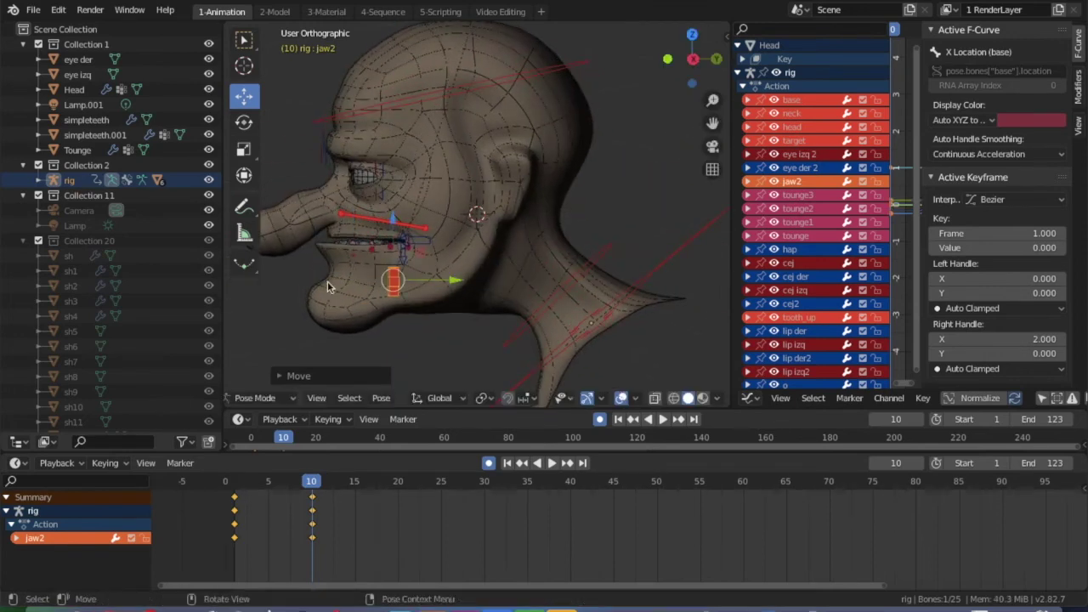
- Fine-tune jaw2 from the side, first along Z and with a free move up and back until the lips close
scroll(329, 286, "up", 4)
scroll(328, 285, "left", 12)
scroll(329, 286, "left", 15)
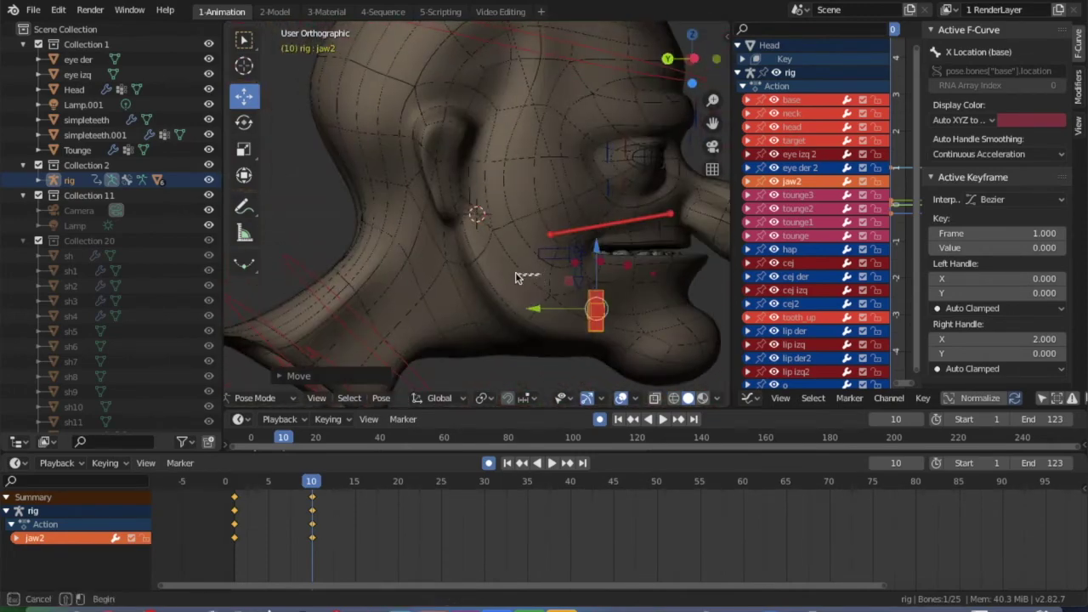
key("g")
key("z")
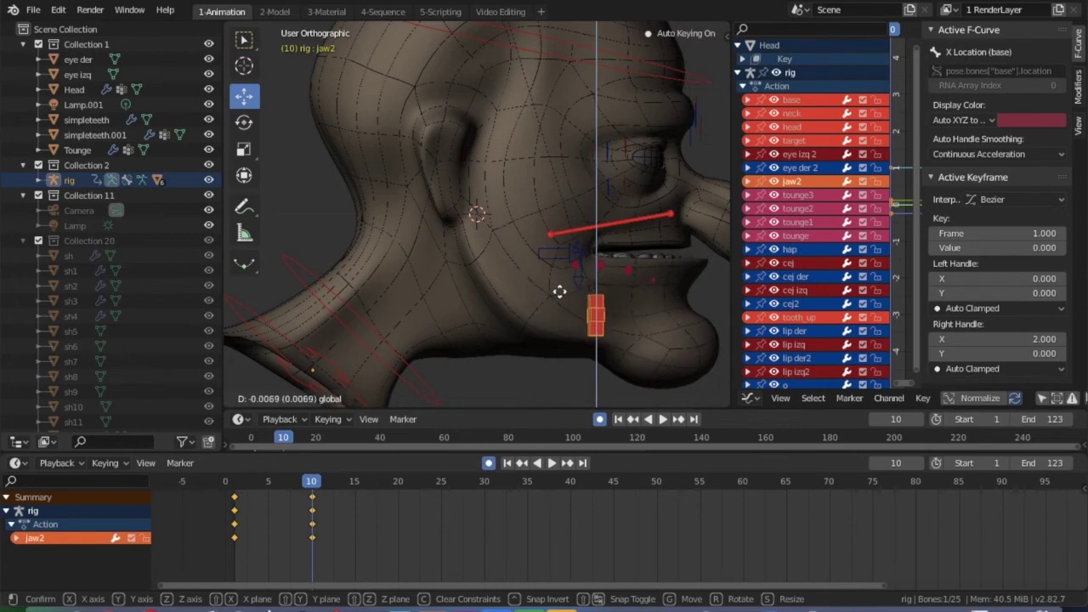
left_click(570, 293)
key("g")
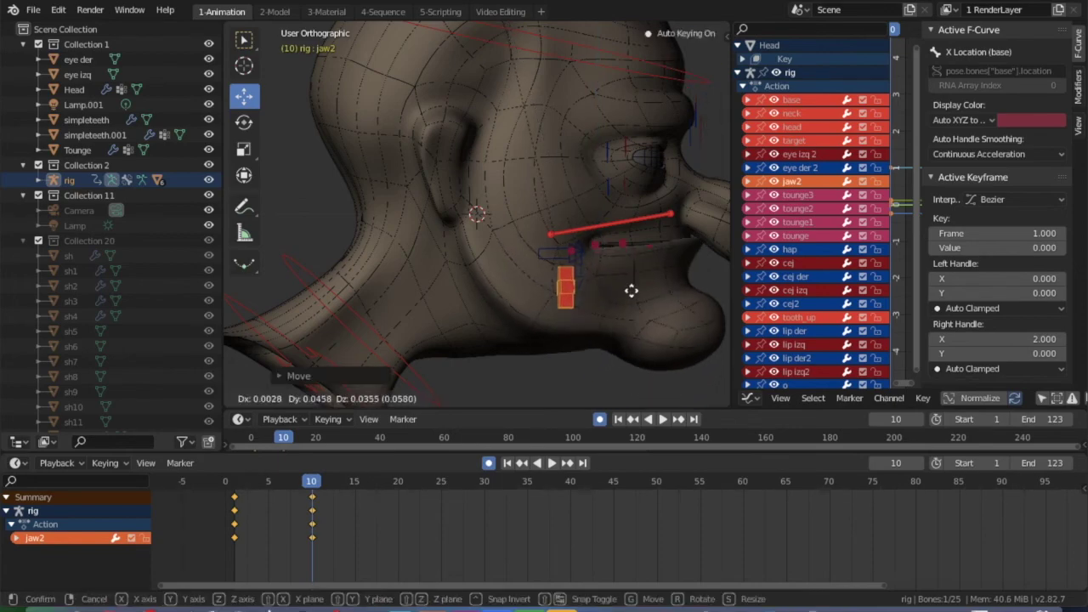
left_click(629, 296)
middle_click_drag(630, 297, 526, 310)
middle_click_drag(726, 338, 542, 333)
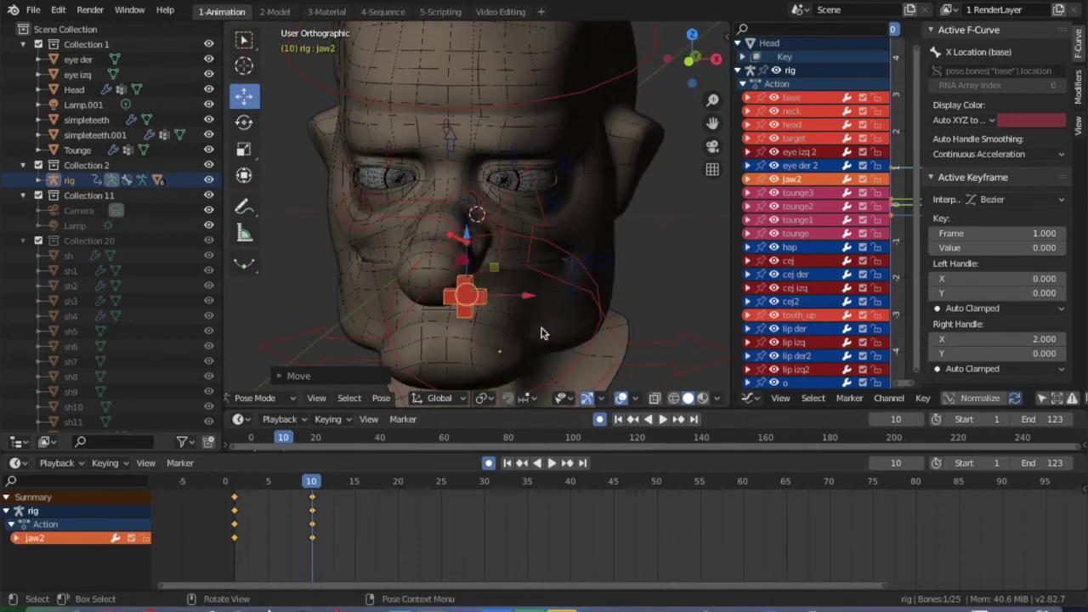
- Play and scrub through the keyed jaw movement to check it against the audio, and stop at frame 12
key("space")
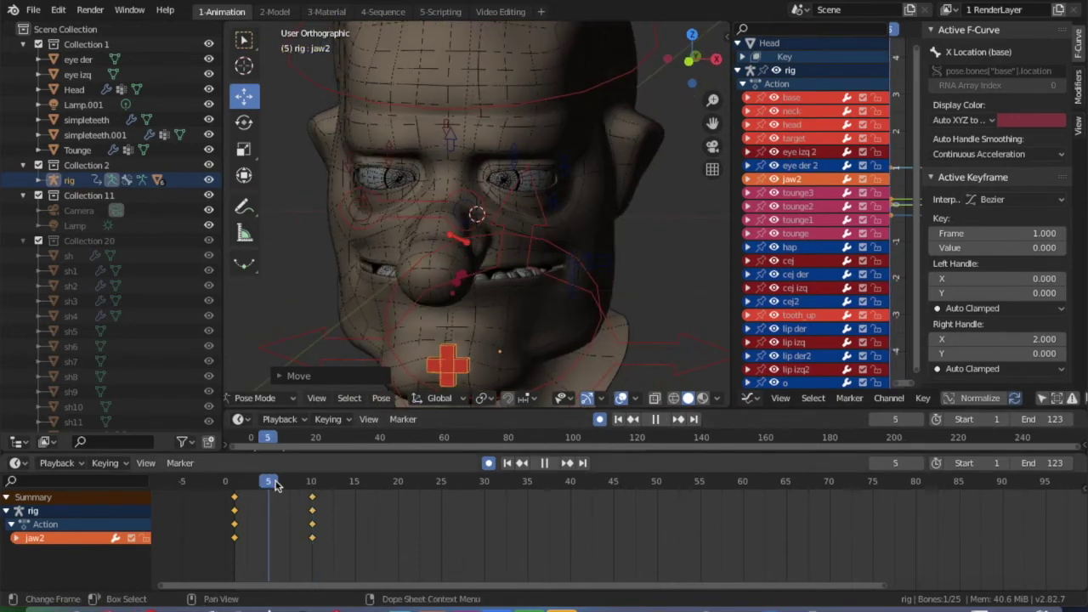
mouse_move(337, 482)
left_mouse_down()
mouse_move(306, 482)
mouse_move(333, 483)
left_mouse_up()
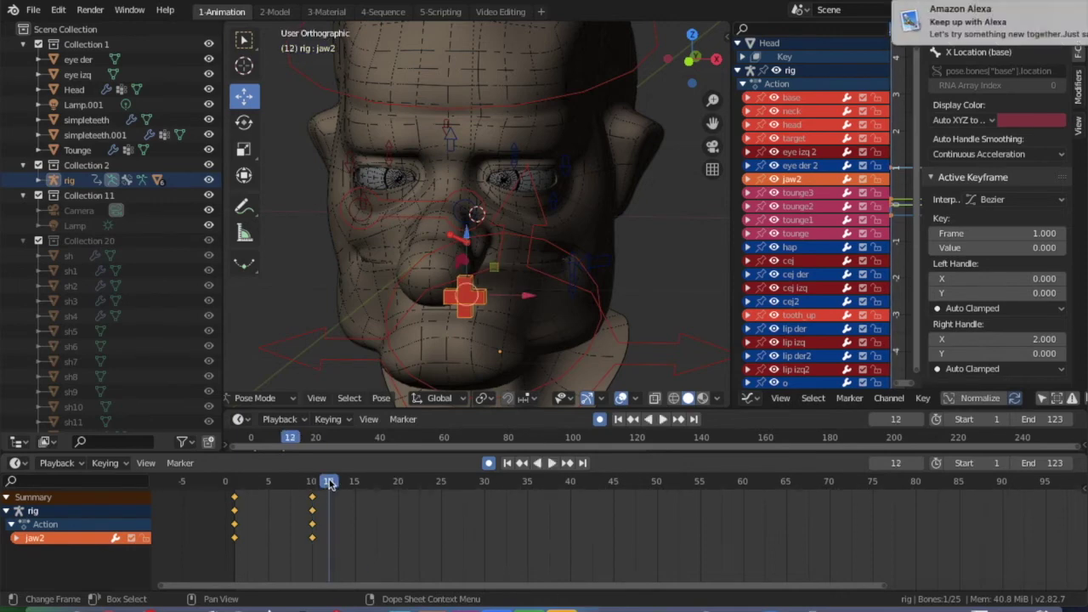
- At frame 12, lower the jaw2 control along Z to open the mouth wide
key("shift+ctrl+space")
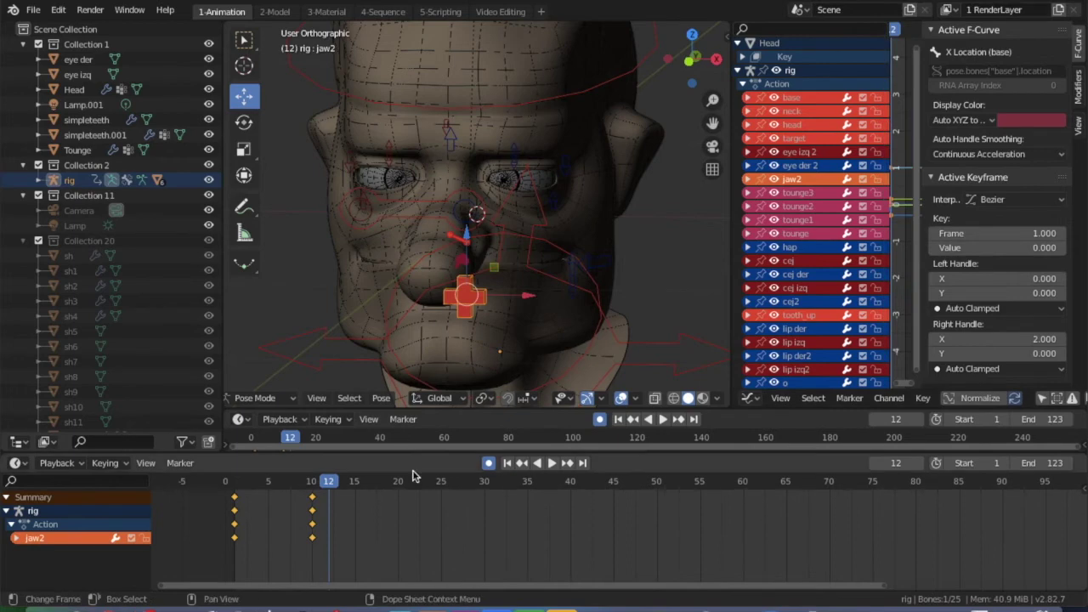
key("Escape")
left_click_drag(466, 236, 462, 286)
scroll(536, 239, "up", 3)
middle_click_drag(536, 238, 532, 262)
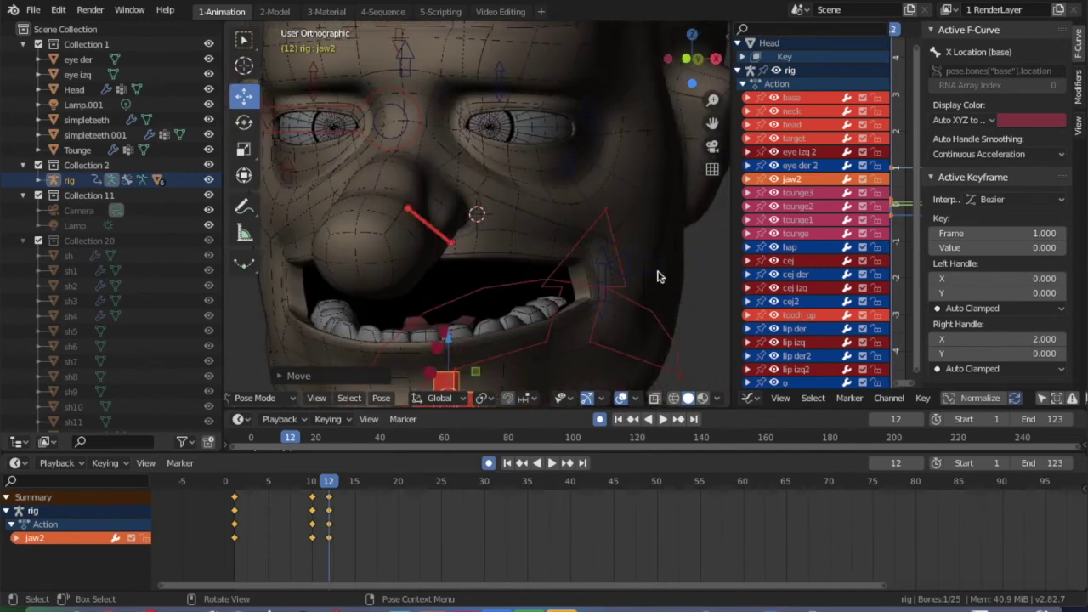
- At frame 12, select the o control at the mouth corner and move it forward along Y
left_click(637, 270)
left_click_drag(689, 272, 411, 285)
left_click_drag(606, 267, 518, 260)
scroll(395, 246, "down", 2)
left_click(480, 241)
left_click(542, 260)
left_click_drag(533, 201, 528, 242)
middle_click_drag(481, 230, 394, 243)
left_click_drag(407, 255, 353, 253)
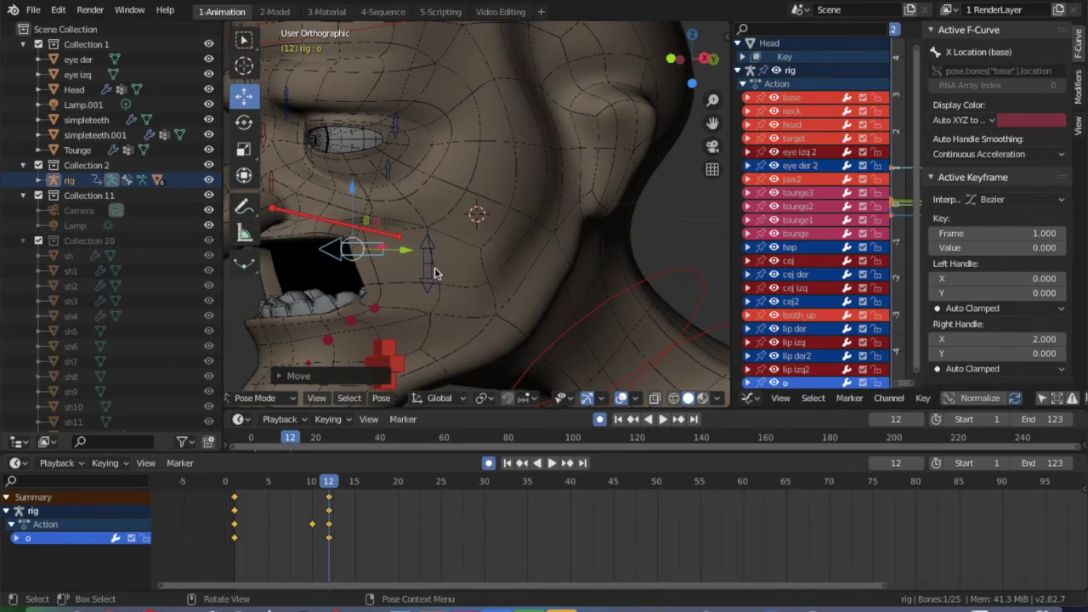
- Select the hap control on the cheek behind the mouth corner and lower it slightly along Z
left_click(437, 272)
left_click_drag(427, 208, 429, 163)
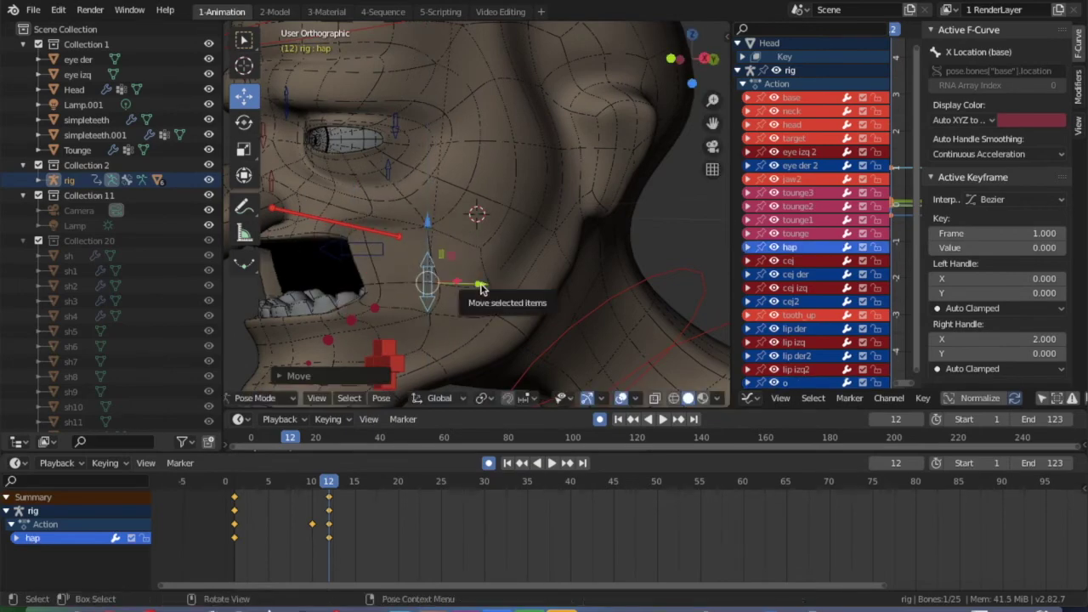
middle_click_drag(428, 272, 345, 266)
- Select the tooth_up bone, adjust its height along Z and rotate it to place the upper teeth in the open mouth
left_click(478, 219)
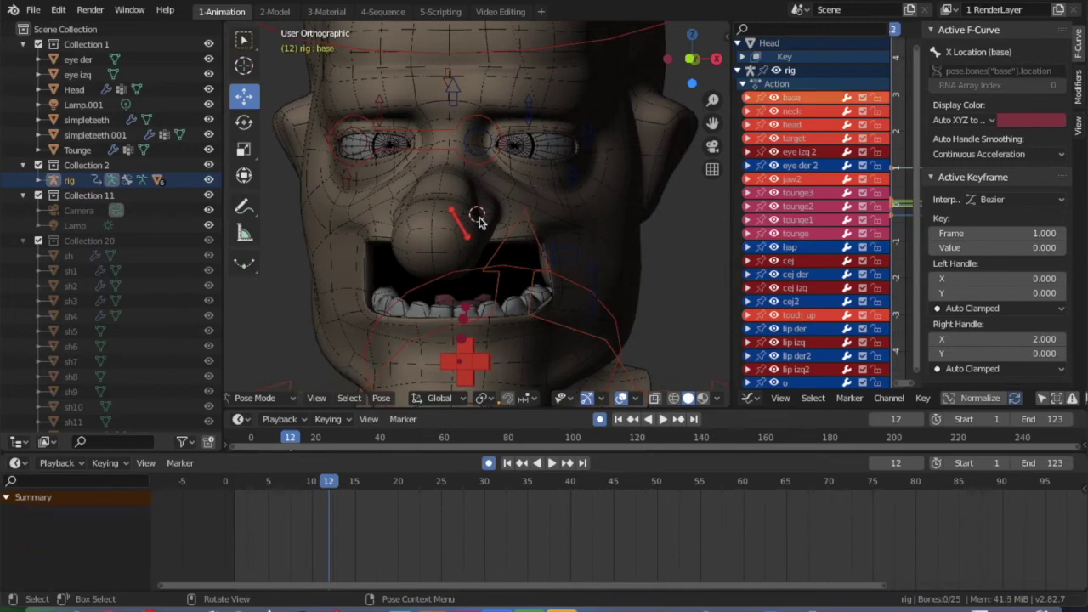
left_click(454, 214)
mouse_move(469, 180)
left_mouse_down()
mouse_move(469, 192)
mouse_move(469, 178)
left_mouse_up()
middle_click_drag(440, 180, 497, 230)
middle_click_drag(583, 244, 557, 204)
left_click_drag(557, 204, 569, 215)
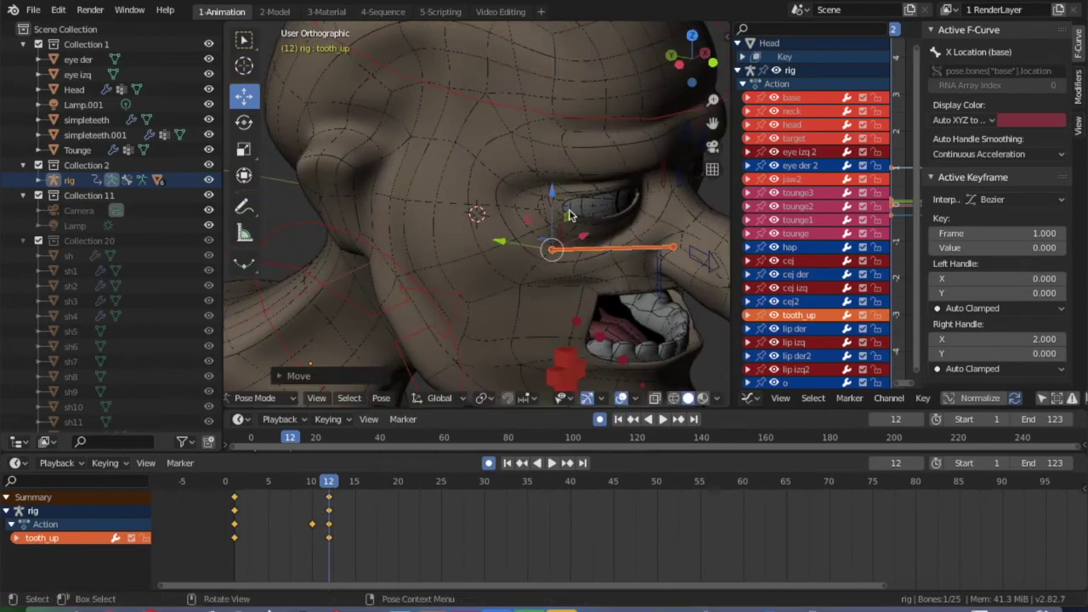
key("r")
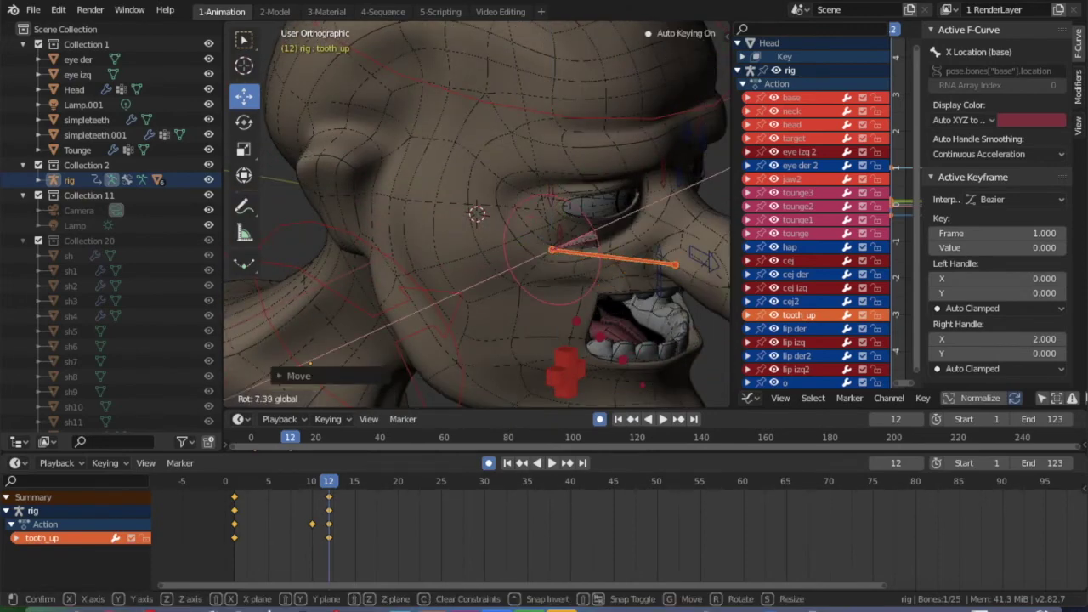
left_click(553, 246)
middle_click_drag(553, 246, 595, 241)
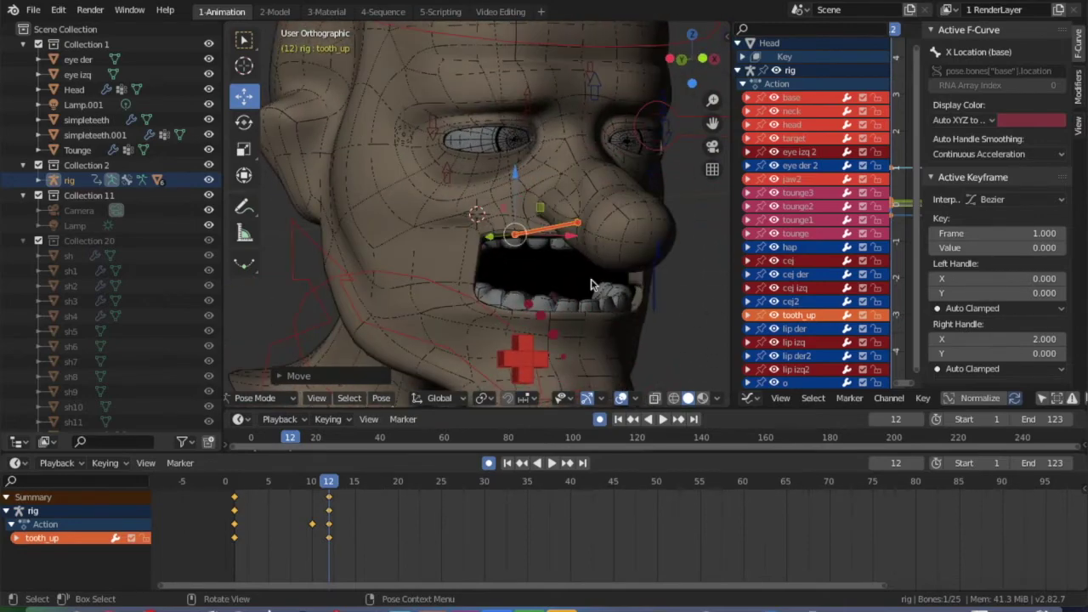
- Select the tounge1 control inside the mouth, adjust its height along Z, and clear the selection
middle_click_drag(552, 301, 553, 304)
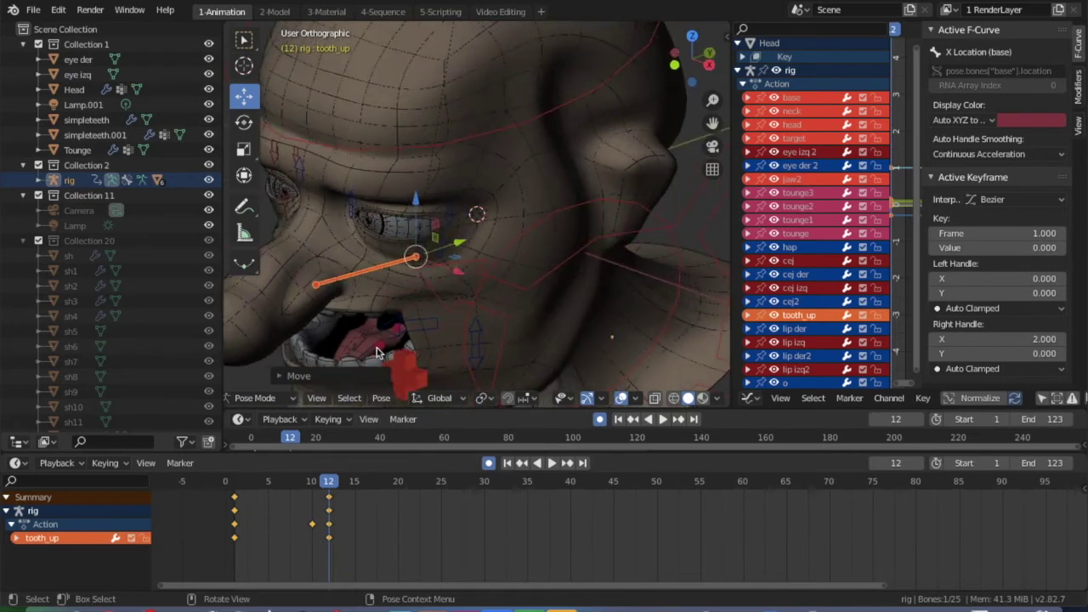
left_click(379, 304)
left_click_drag(379, 304, 382, 297)
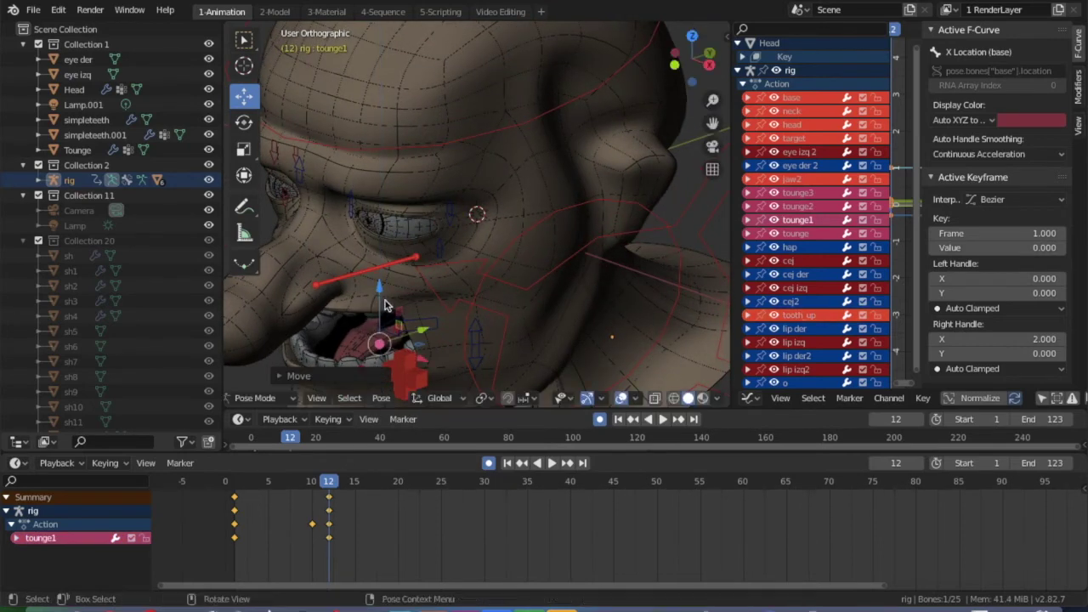
scroll(367, 327, "up", 2)
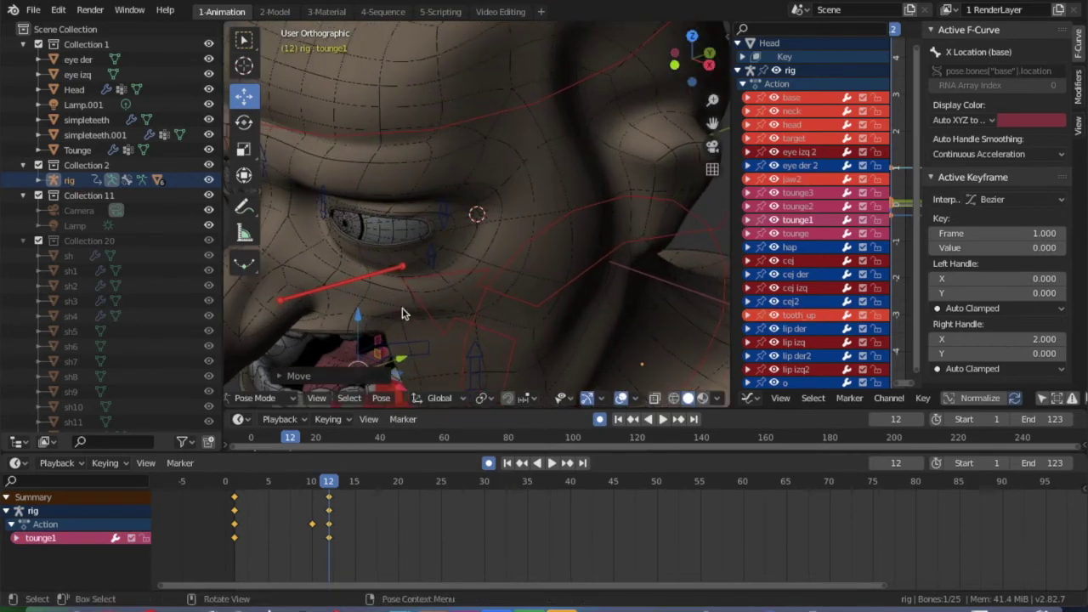
key("alt+a")
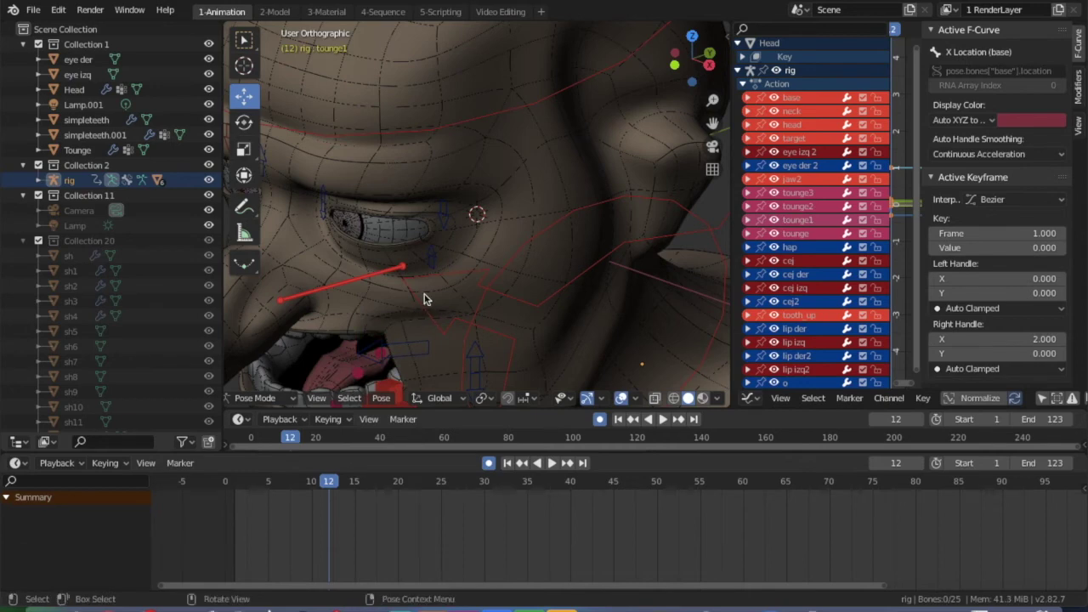
- Select the tounge2 control near the lower teeth and lower it along Z so the tongue sits down in the mouth
key("alt")
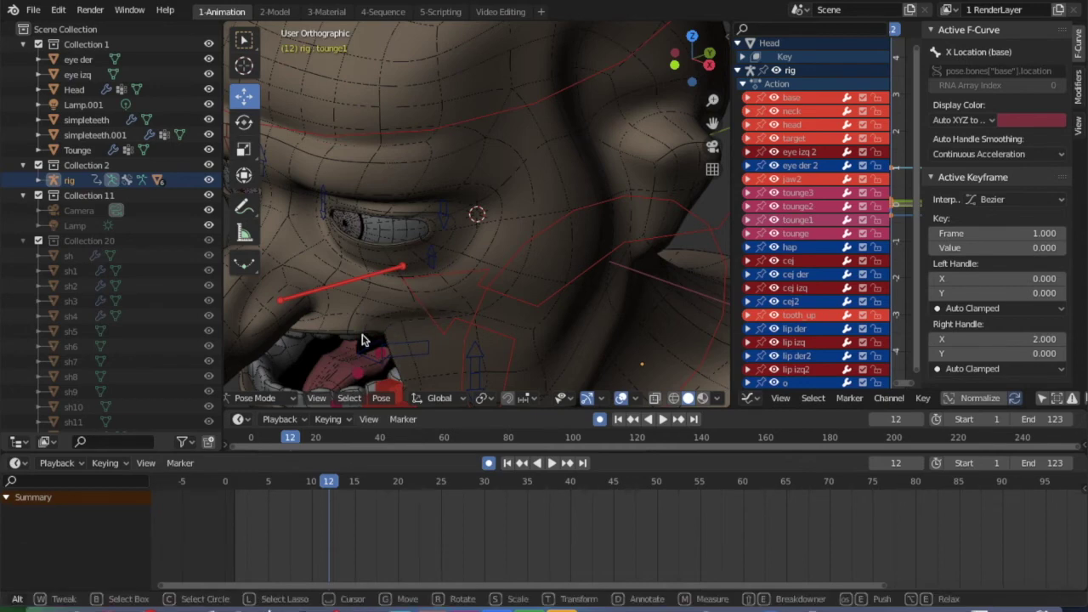
scroll(381, 257, "up", 5)
scroll(381, 258, "down", 5, "ctrl")
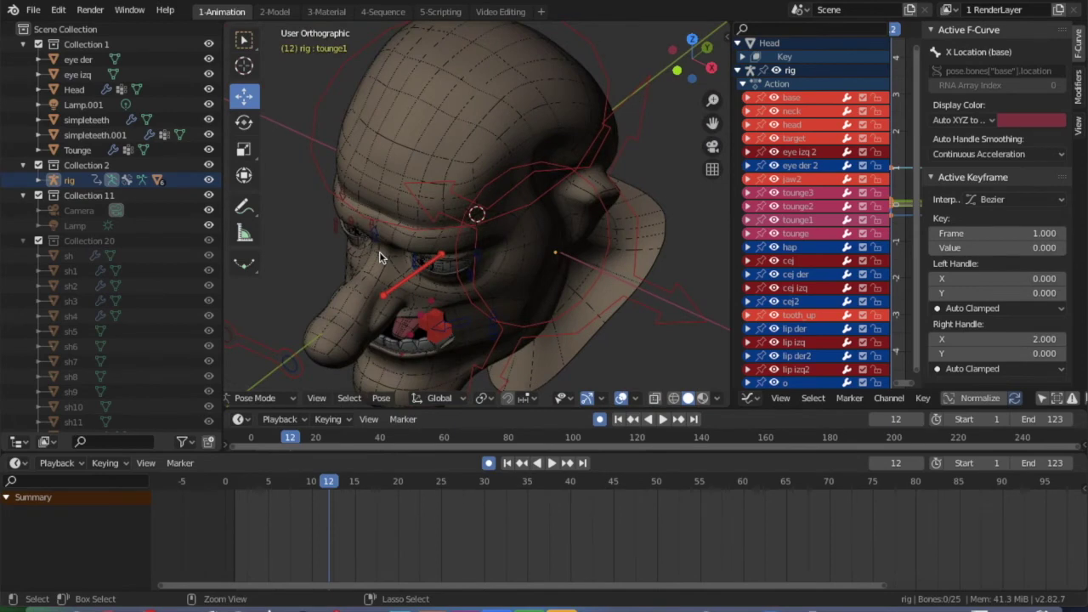
scroll(381, 258, "up", 4, "ctrl")
scroll(381, 257, "down", 5)
key("alt")
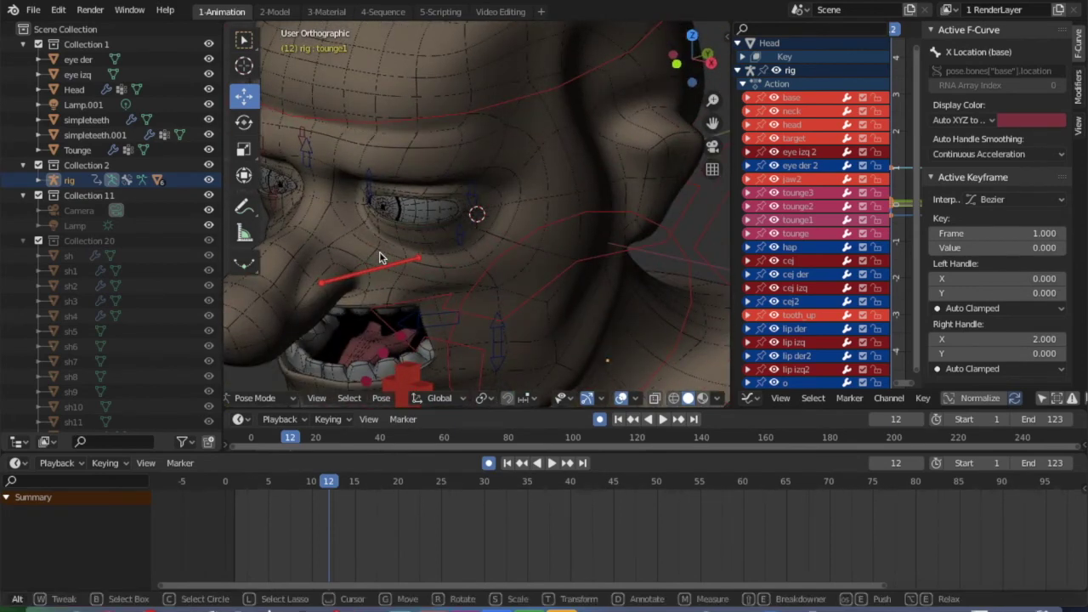
left_click(374, 170)
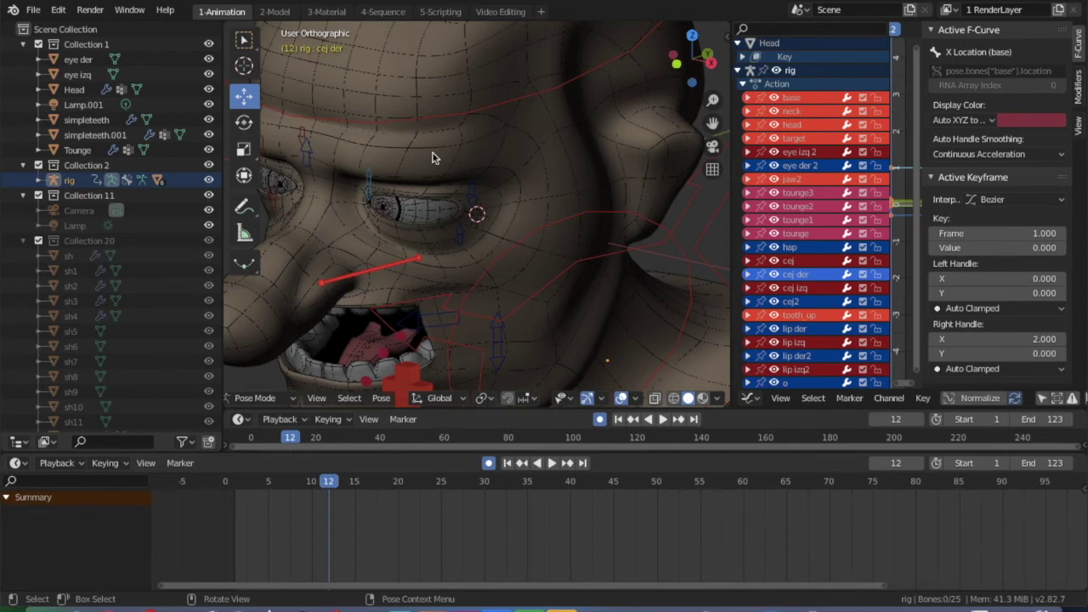
left_click(362, 384)
mouse_move(365, 327)
left_mouse_down()
mouse_move(368, 316)
mouse_move(377, 340)
left_mouse_up()
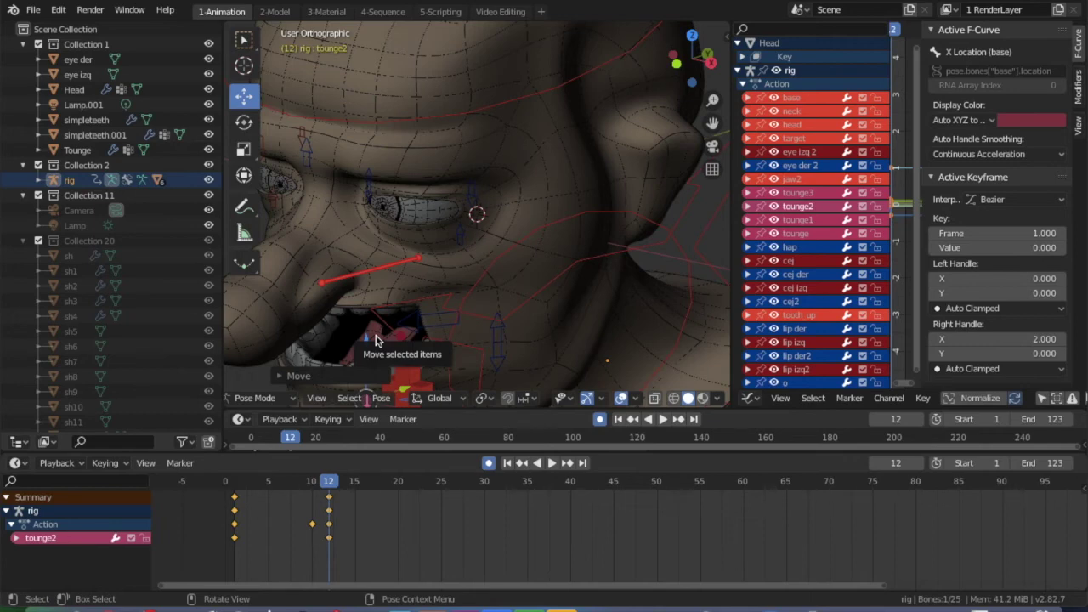
scroll(440, 327, "left", 5)
scroll(441, 326, "right", 5)
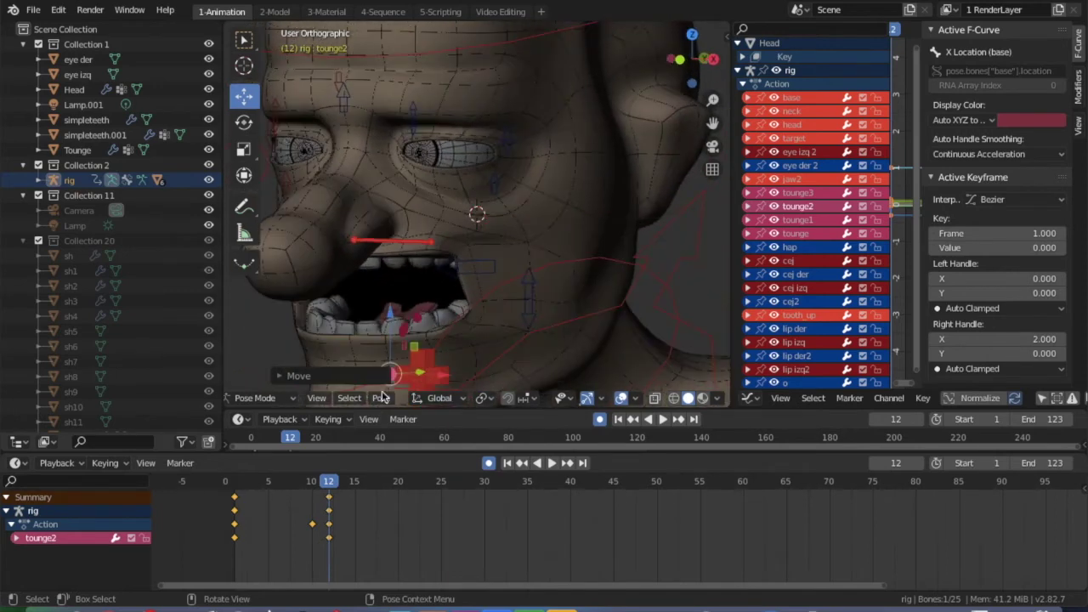
- At frame 18, select the tooth_up bone and key it with a small move
left_click_drag(328, 482, 380, 485)
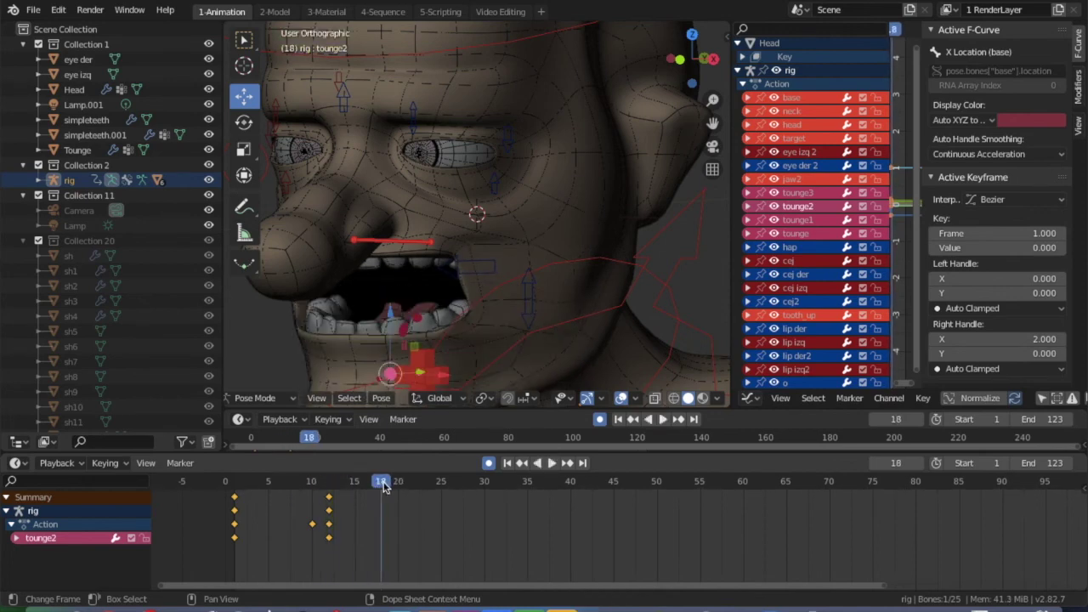
left_click(355, 338)
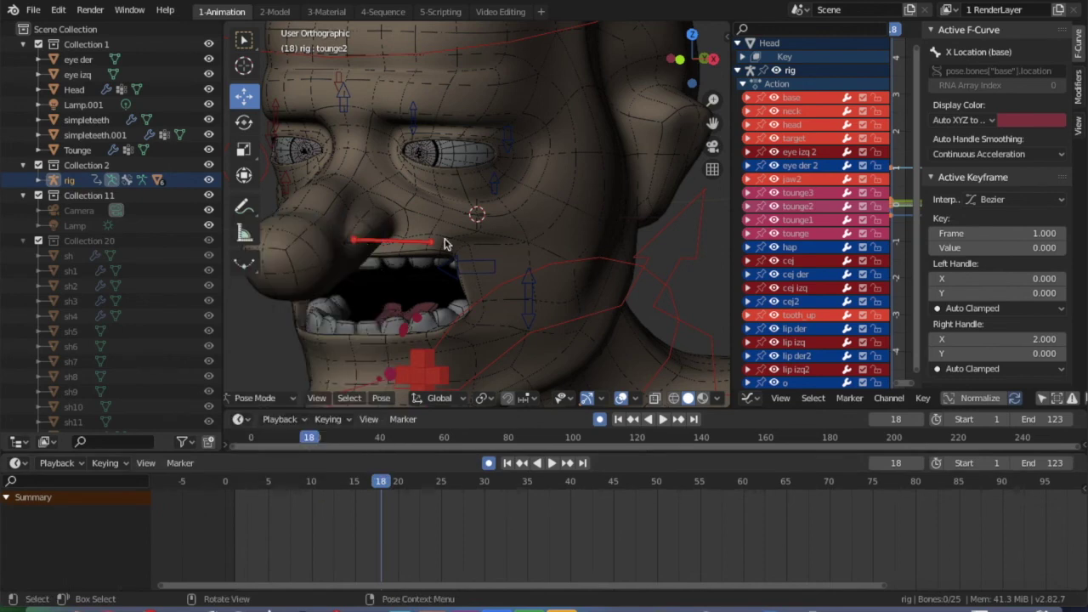
left_click(358, 245)
key("g")
key("Return")
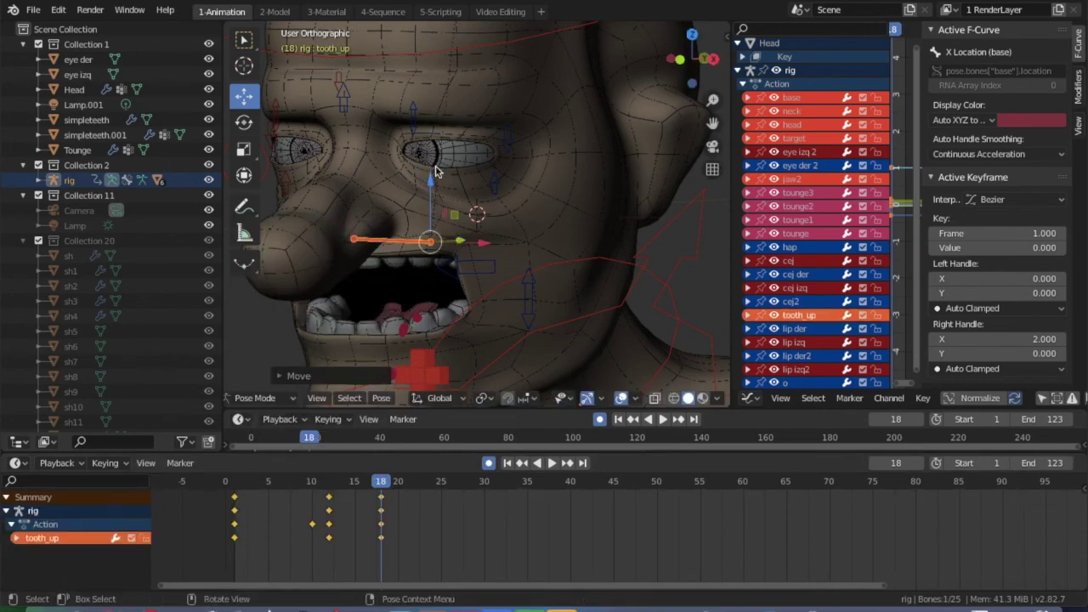
key("g")
key("x")
key("Escape")
- At frame 18, move the jaw2 control up until the teeth nearly meet, and scrub through the motion to check it
middle_click_drag(437, 299, 367, 351)
left_click(469, 318)
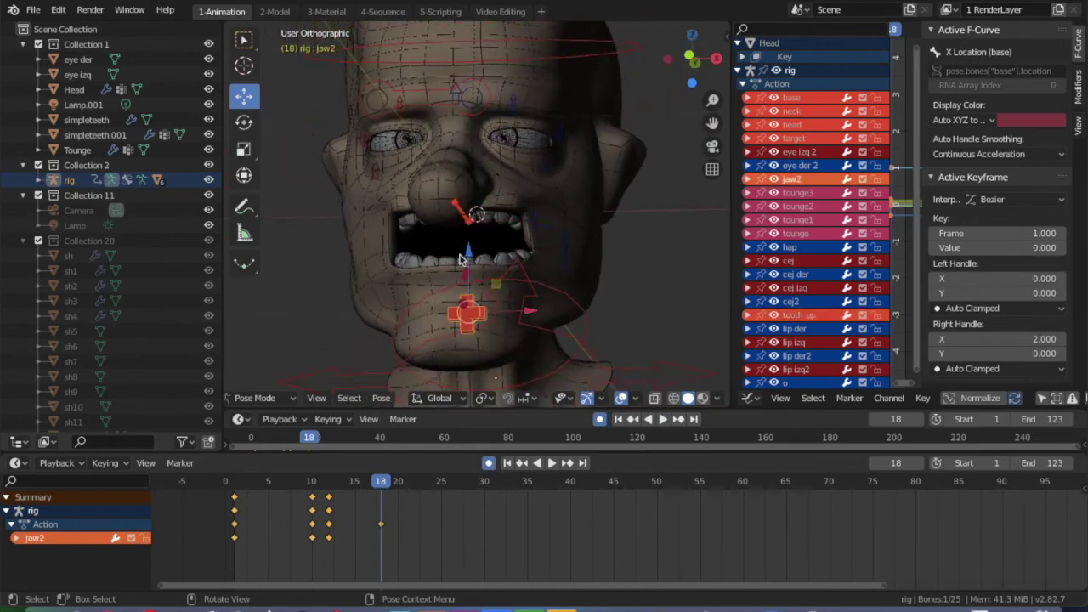
key("g")
key("Return")
middle_click_drag(566, 260, 510, 284)
left_click_drag(303, 481, 440, 483)
key("space")
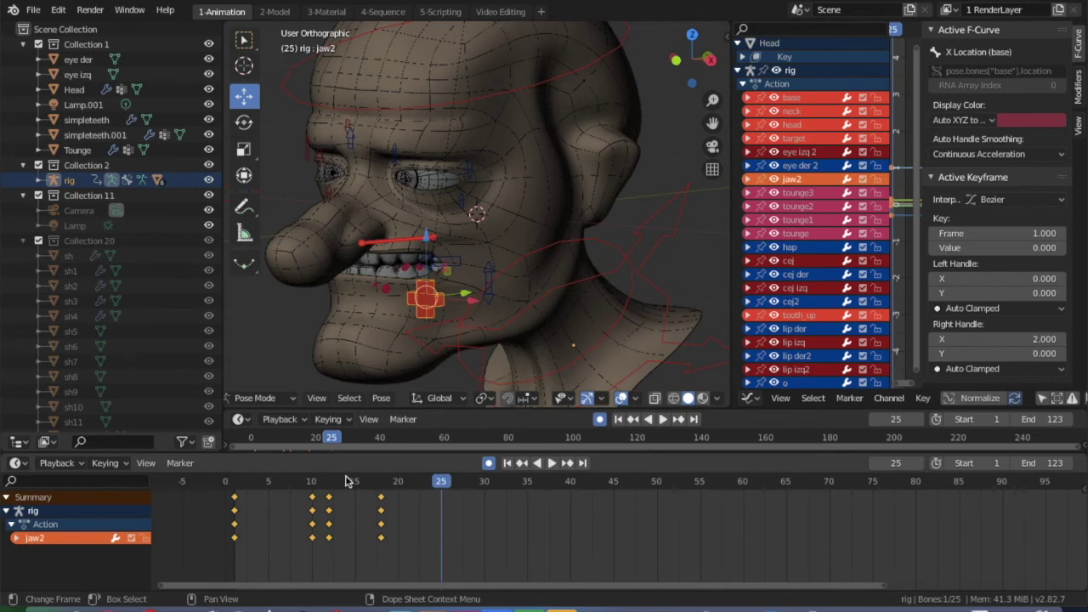
- Move the jaw2 keyframe at frame 18 to frame 24, and raise jaw2 slightly along Z at frame 16
left_click_drag(382, 484, 432, 482)
left_click(378, 496)
key("g")
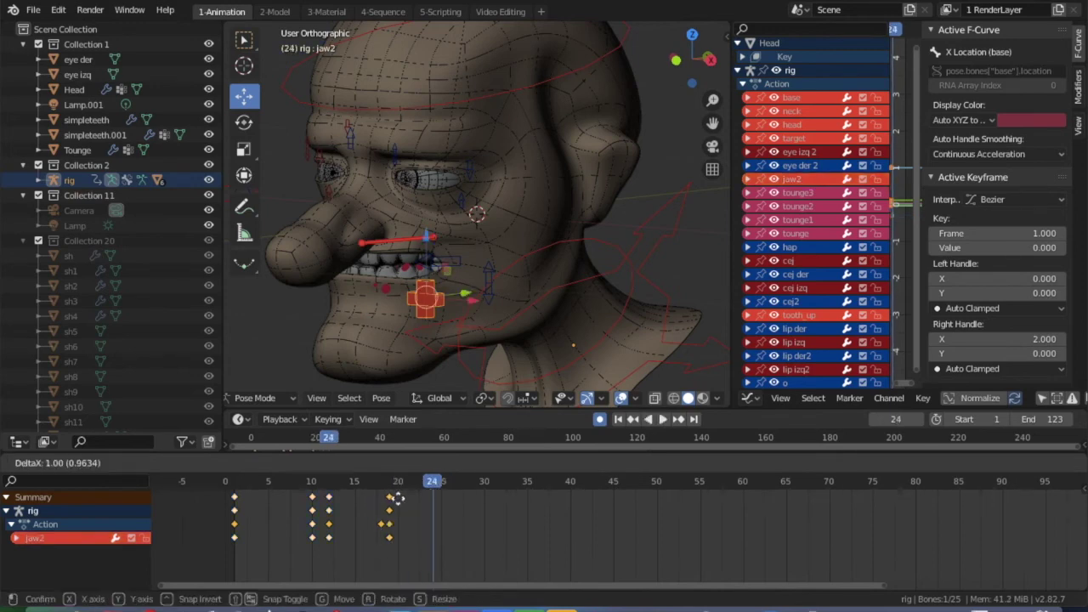
left_click(435, 502)
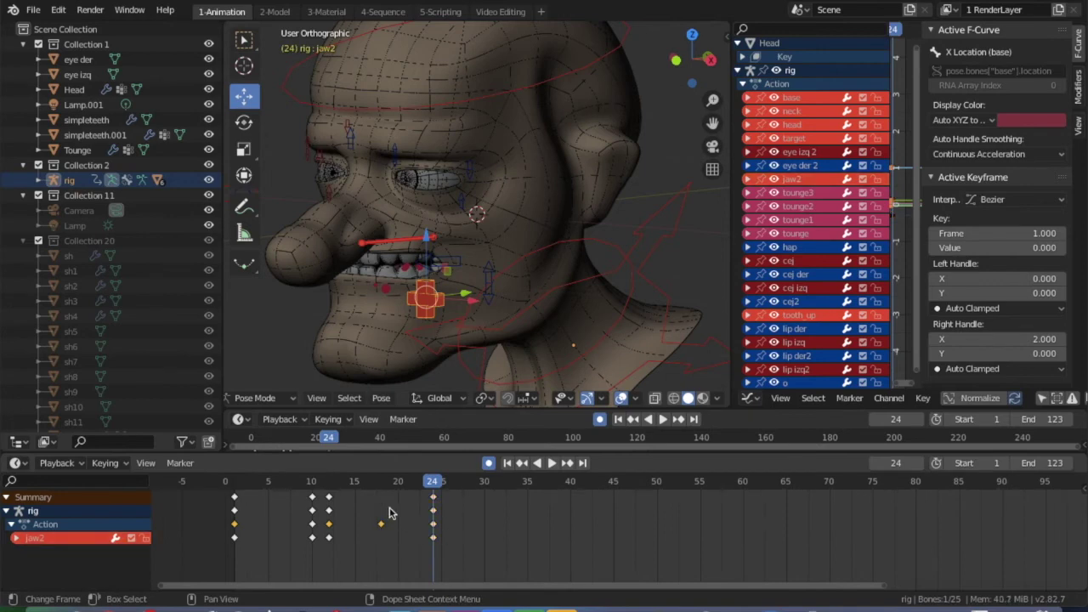
left_click_drag(378, 527, 364, 497)
left_click_drag(425, 262, 425, 245)
- At frame 20, select the o control at the mouth corner and move it back along Y to widen the mouth
key("Right")
key("Right")
key("Right")
key("Right")
left_click(459, 261)
left_click_drag(491, 265, 514, 253)
- At frame 20, rotate the tooth_up bone to adjust the upper teeth's tilt and play the animation to check
left_click(367, 245)
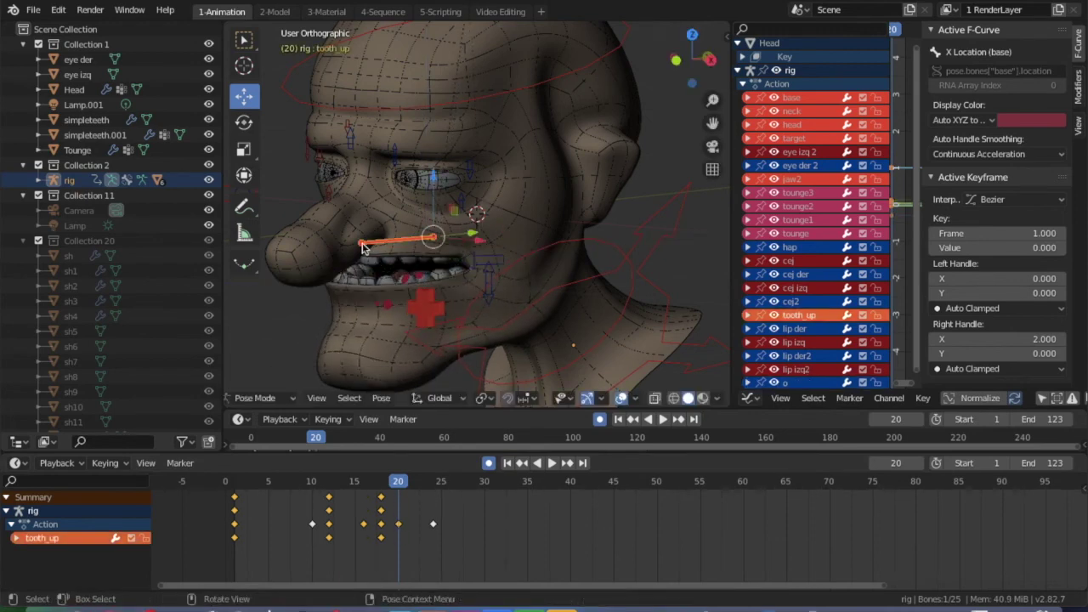
key("r")
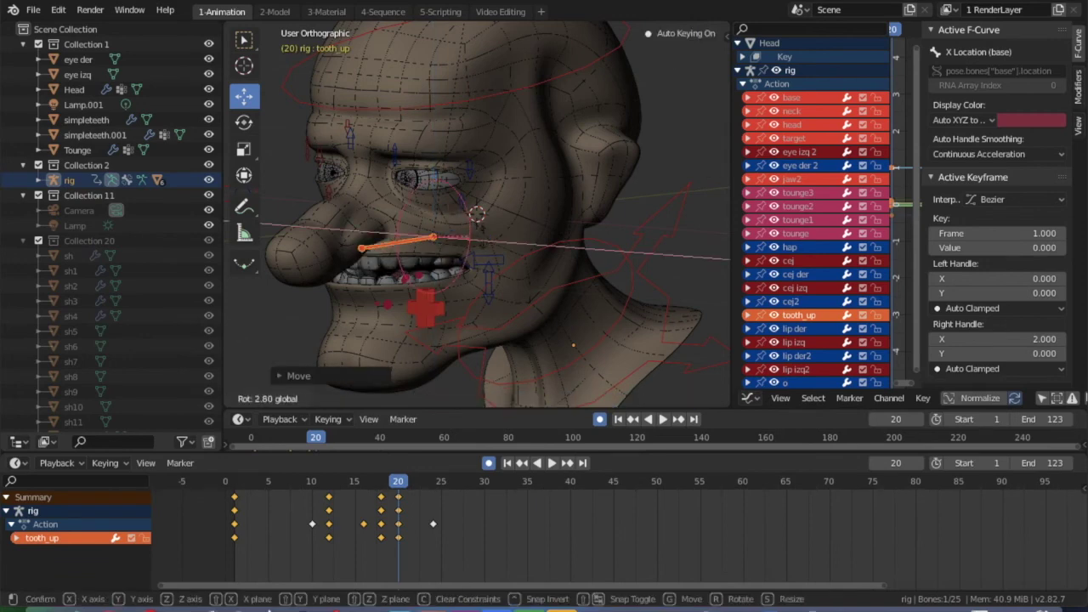
key("Return")
key("space")
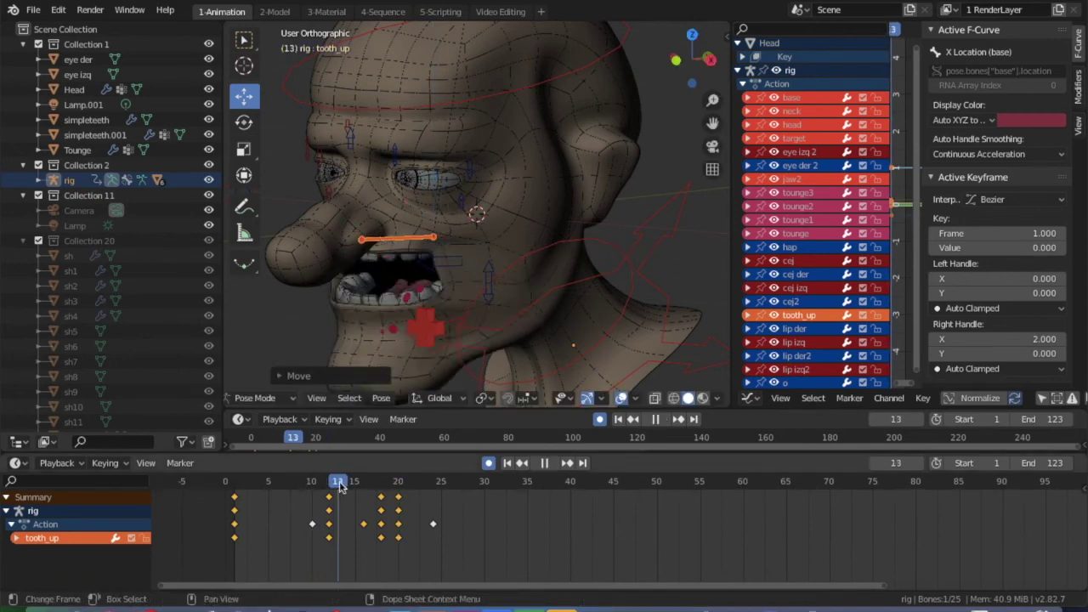
- At frame 24, select the jaw2 control and move it slightly down to part the teeth
left_click_drag(466, 476, 432, 476)
left_click(417, 295)
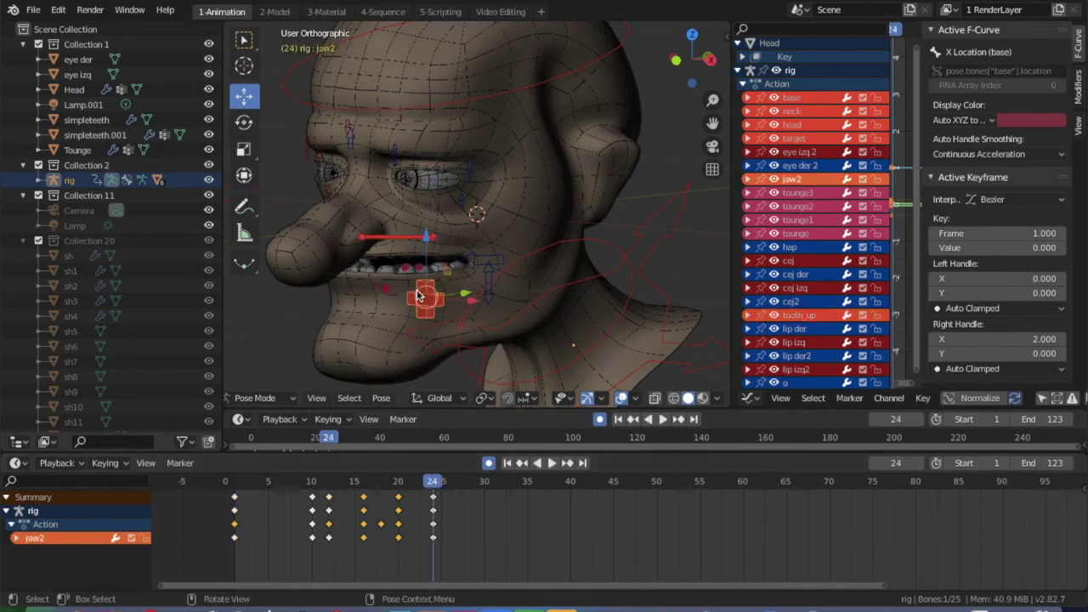
key("g")
key("y")
left_click(459, 311)
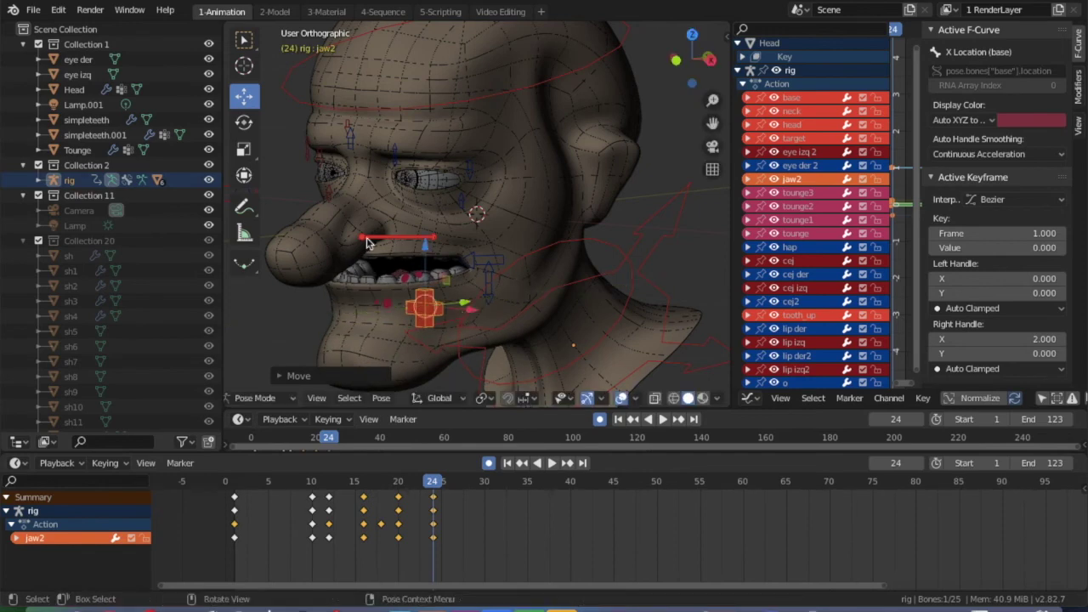
- At frame 24, rotate the tooth_up bone about X to lower its front end, and move the o control farther back along Y
left_click(398, 241)
key("r")
key("x")
left_click(479, 241)
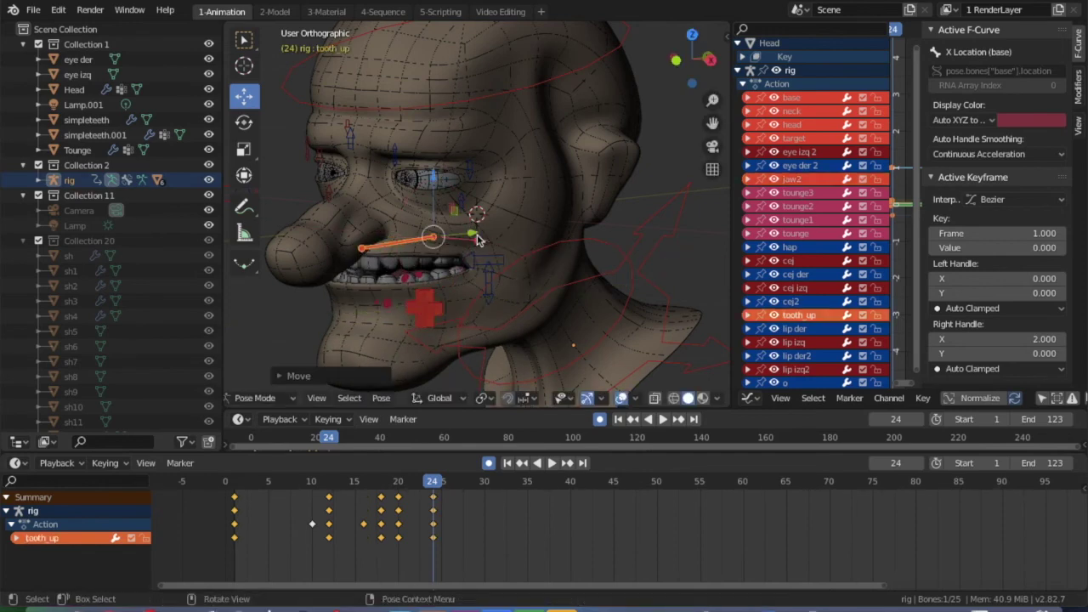
left_click(481, 262)
left_click_drag(520, 261, 551, 254)
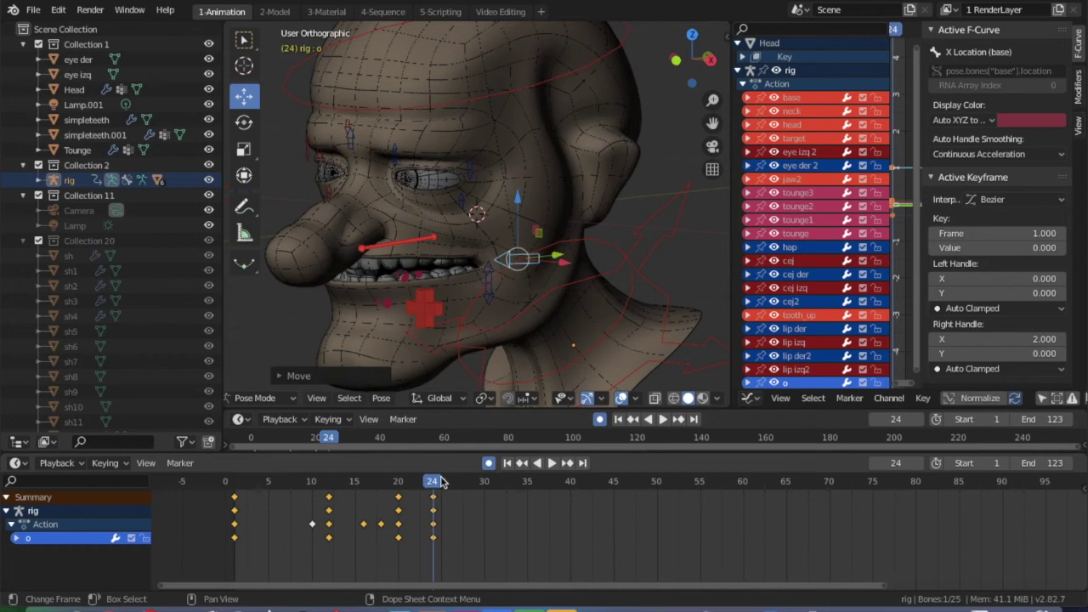
- At frame 19, view the other side of the face and move the o control forward along Y
left_click_drag(230, 481, 386, 499)
middle_click_drag(510, 297, 405, 303)
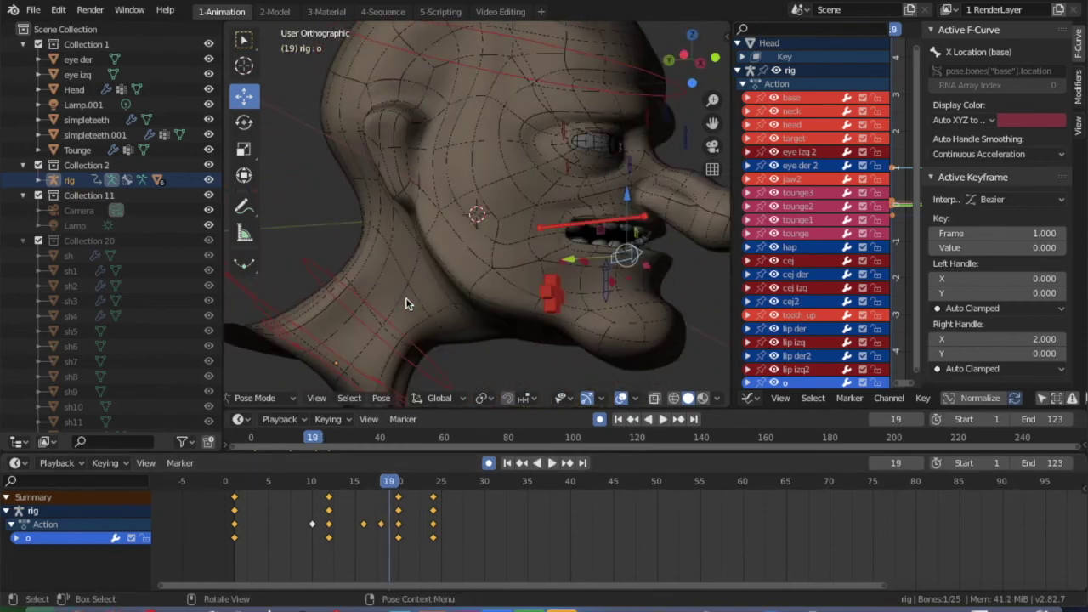
middle_click_drag(646, 263, 578, 248)
left_click_drag(575, 248, 598, 247)
- Play the mouth animation against the audio and stop at frame 30
key("space")
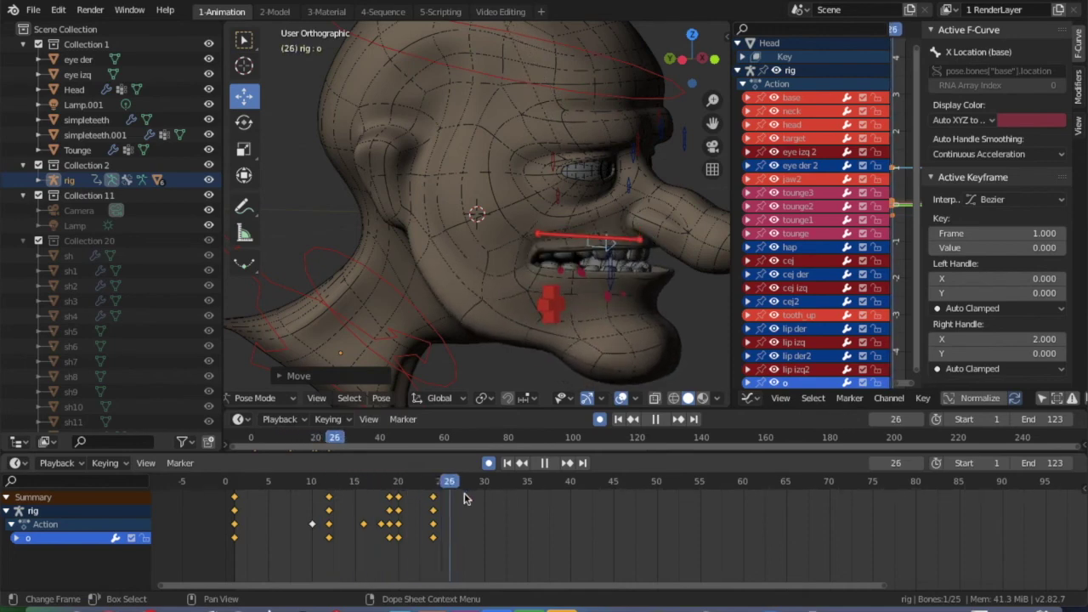
left_click(484, 498)
key("space")
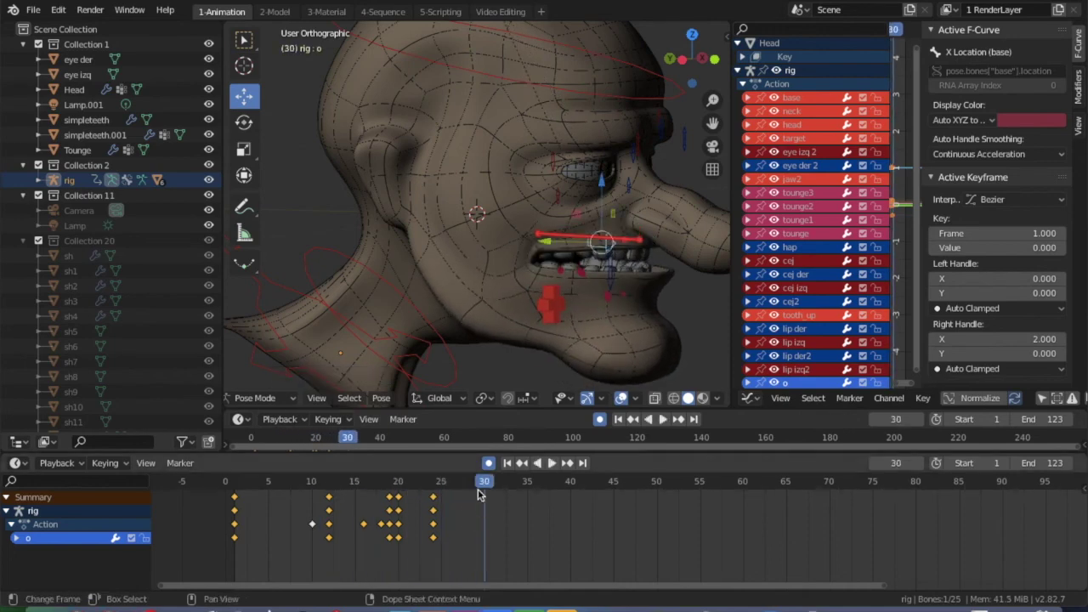
- At frame 30, select the jaw2 control and raise it to close the mouth, fine-tuning it from the other side of the face
left_click(555, 306)
left_click_drag(553, 244, 549, 231)
middle_click_drag(550, 228, 577, 234)
key("g")
left_click(422, 224)
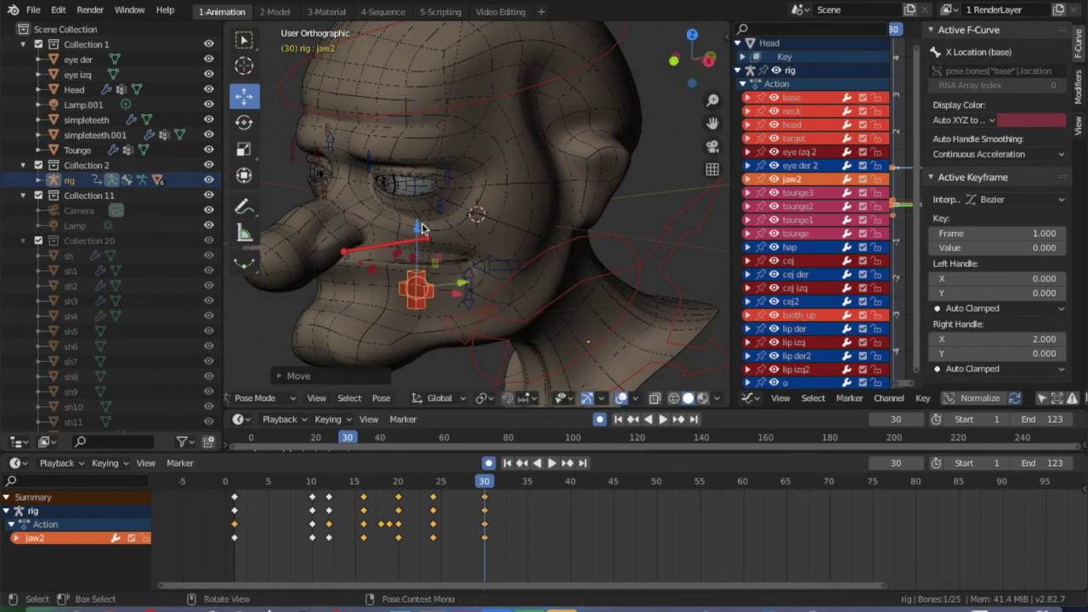
key("g")
left_click(422, 235)
- At frame 30, move the o control forward along Y and raise the hap control
left_click(493, 270)
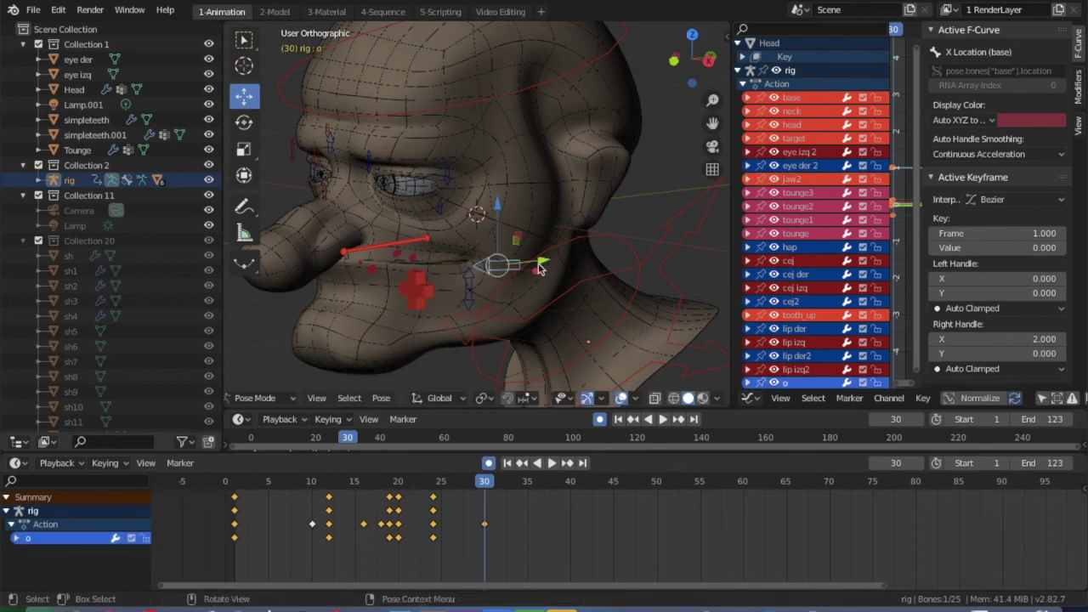
key("g")
left_click(510, 269)
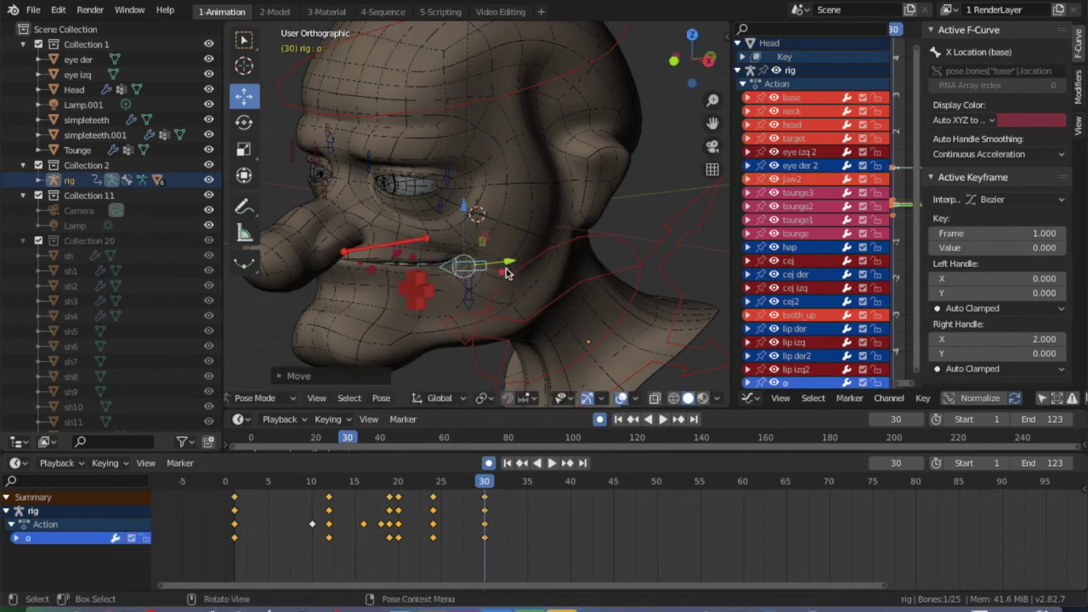
left_click(468, 292)
left_click_drag(472, 225, 472, 196)
- Review the mouth animation from a front three-quarter view and return to frame 1
middle_click_drag(291, 288, 489, 259)
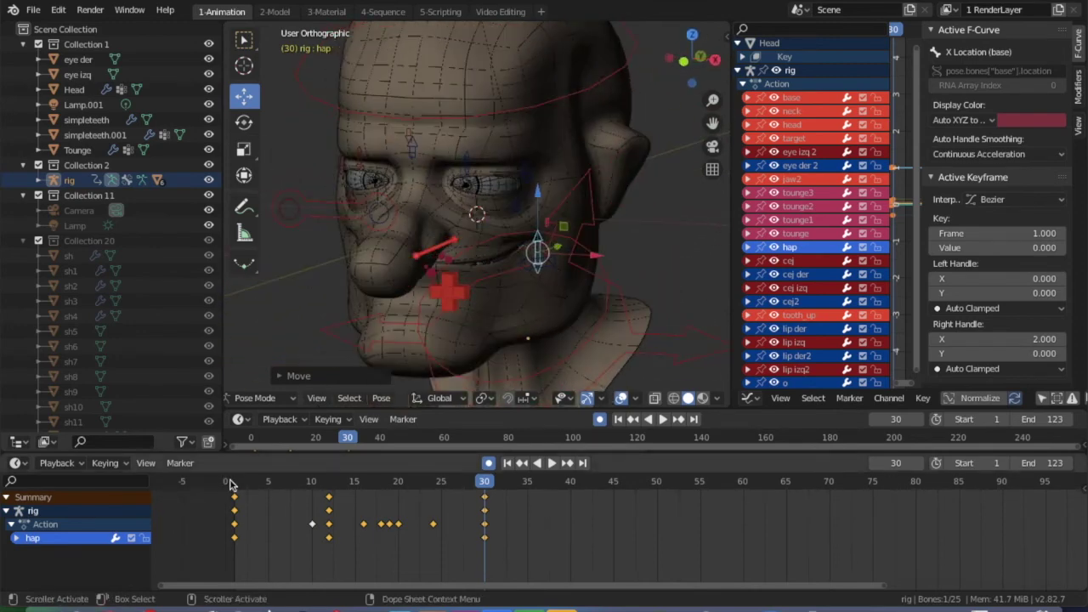
left_click_drag(221, 487, 456, 487)
key("Escape")
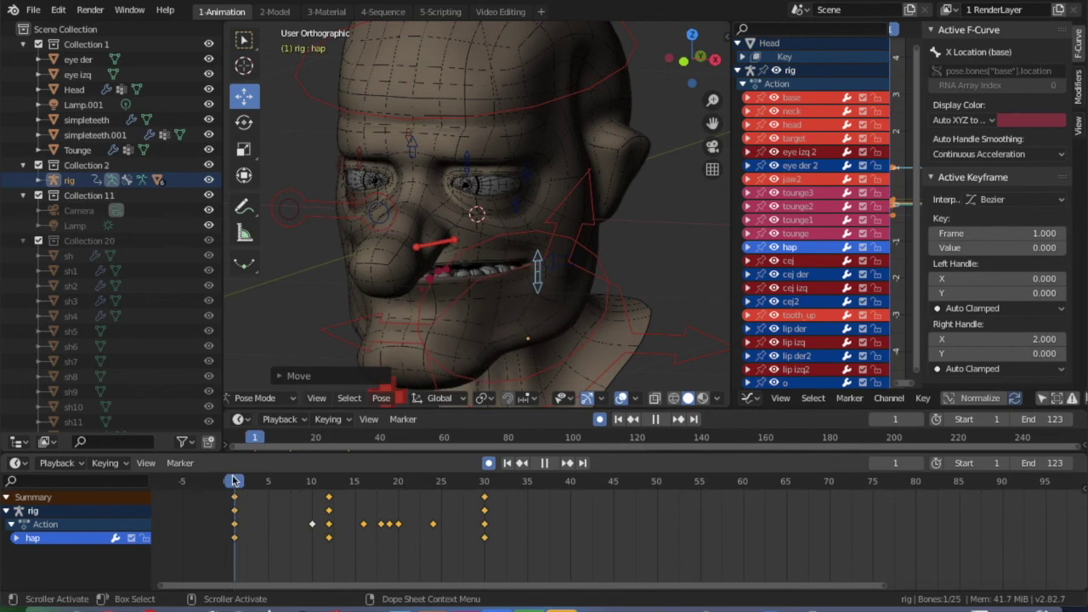
- At frame 1, select the neck control and rotate it to lean the head up and back
middle_click_drag(480, 167, 522, 156)
left_click(565, 263)
left_click(517, 146)
left_click(339, 227)
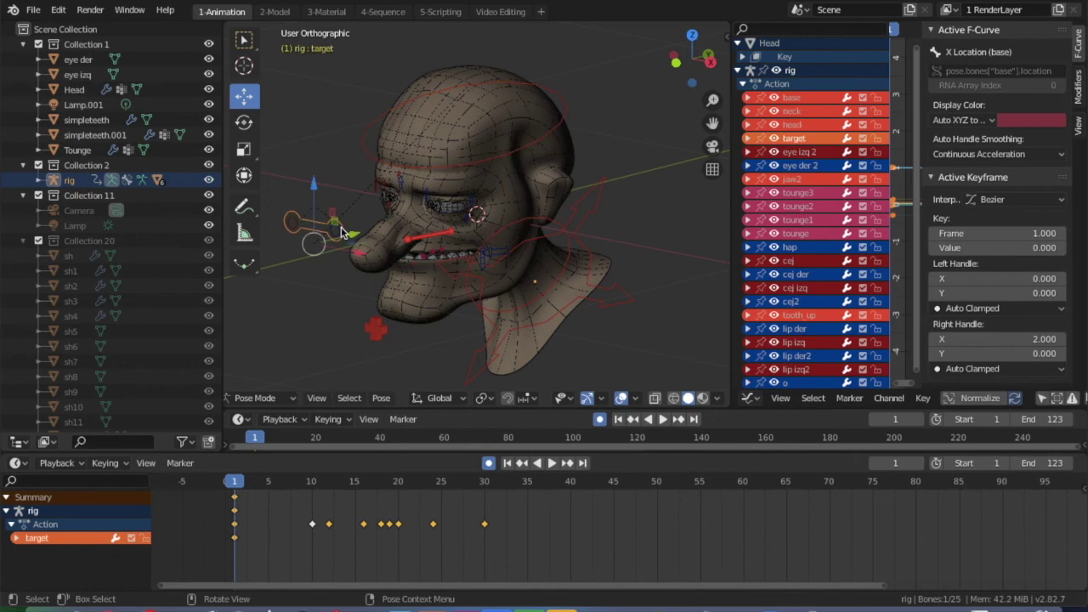
left_click(561, 238)
left_click(244, 133)
left_click_drag(504, 266, 537, 207)
- At frame 11, move the neck control forward and down, and rotate it to adjust the head's tilt
left_click(244, 96)
left_click_drag(234, 483, 320, 484)
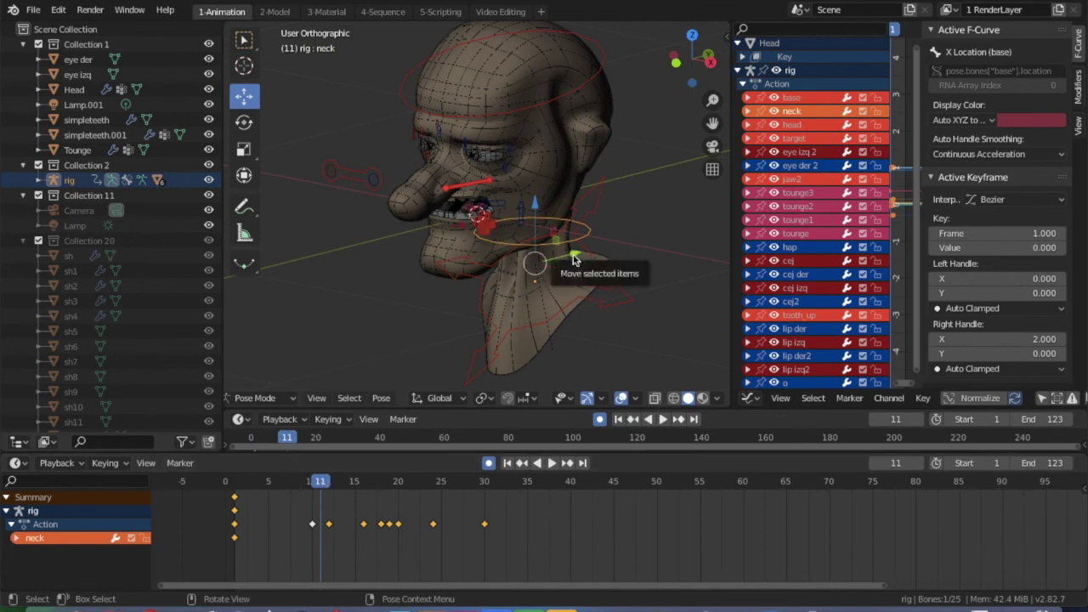
left_click_drag(576, 257, 530, 279)
left_click_drag(491, 222, 486, 260)
left_click(244, 123)
left_click_drag(454, 307, 449, 330)
- At frame 18, rotate the neck control and move it back and up to raise the head again
left_click_drag(241, 484, 331, 495)
key("space")
left_click_drag(463, 293, 457, 250)
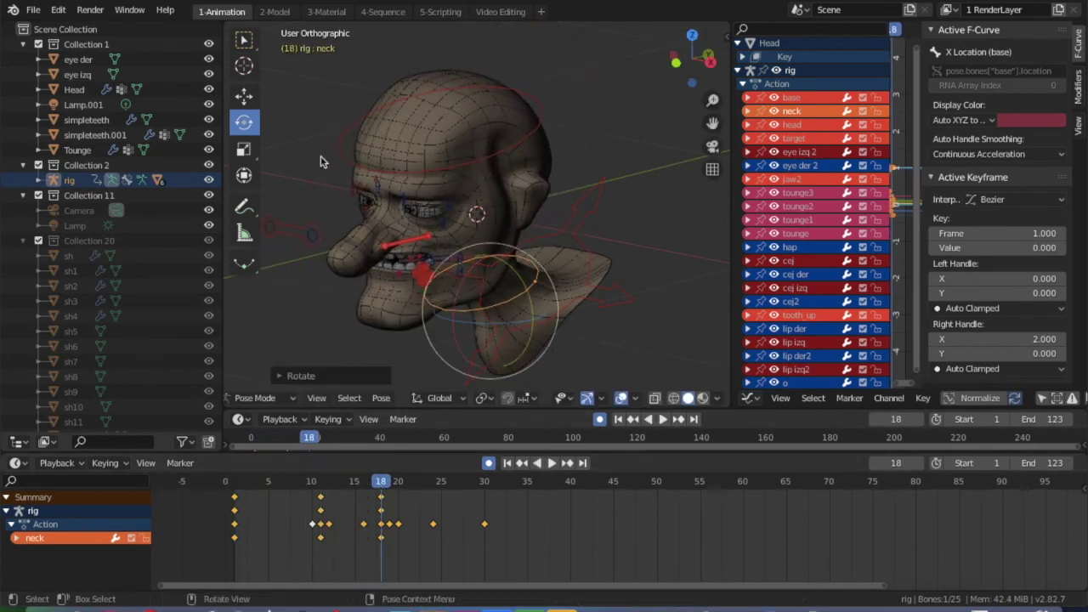
left_click(244, 95)
left_click_drag(497, 306, 528, 234)
- Rotate the head control to turn the face to the character's left at frame 18 and to its right at frame 1
left_click_drag(262, 485, 380, 484)
left_click(522, 139)
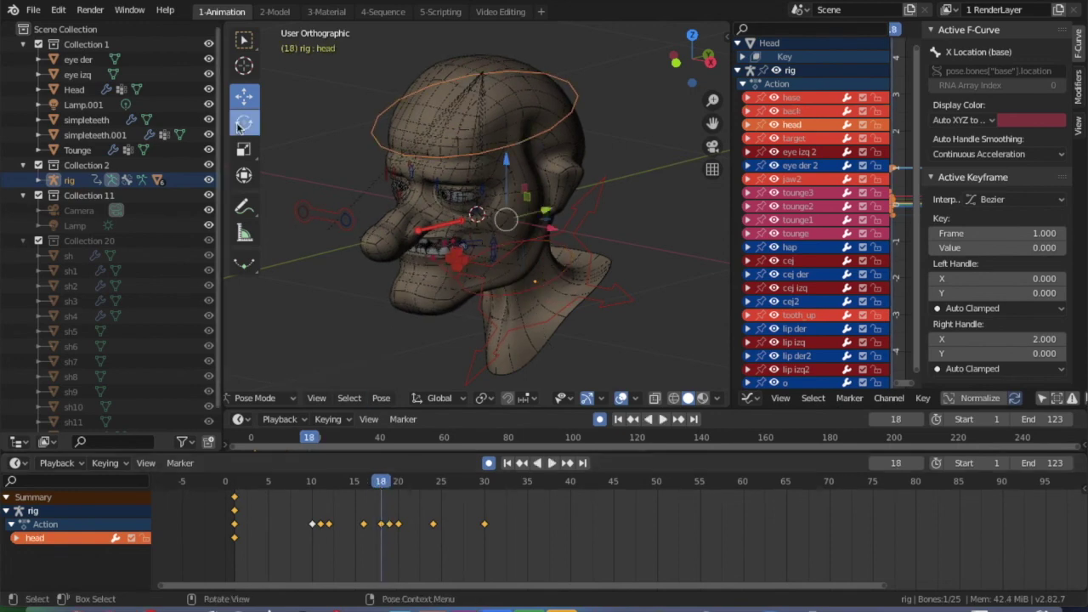
left_click(240, 126)
left_click_drag(561, 255, 520, 223)
left_click(235, 482)
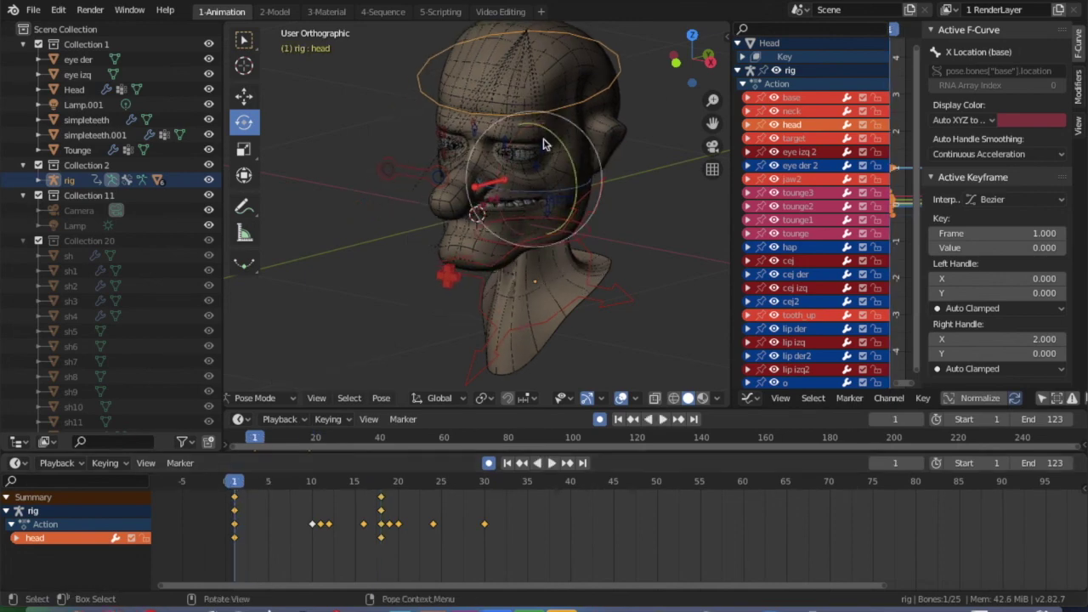
left_click_drag(574, 183, 511, 224)
- At frame 12, rotate the head control to tilt the face upward, and check the motion through frame 18
left_click(551, 462)
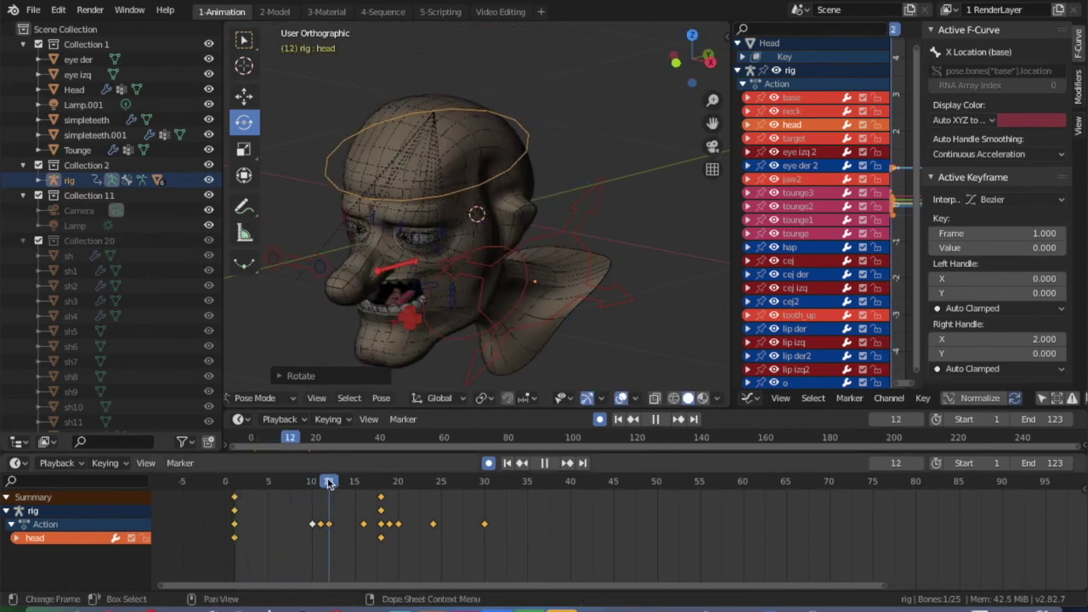
key("space")
left_click_drag(417, 270, 399, 255)
key("space")
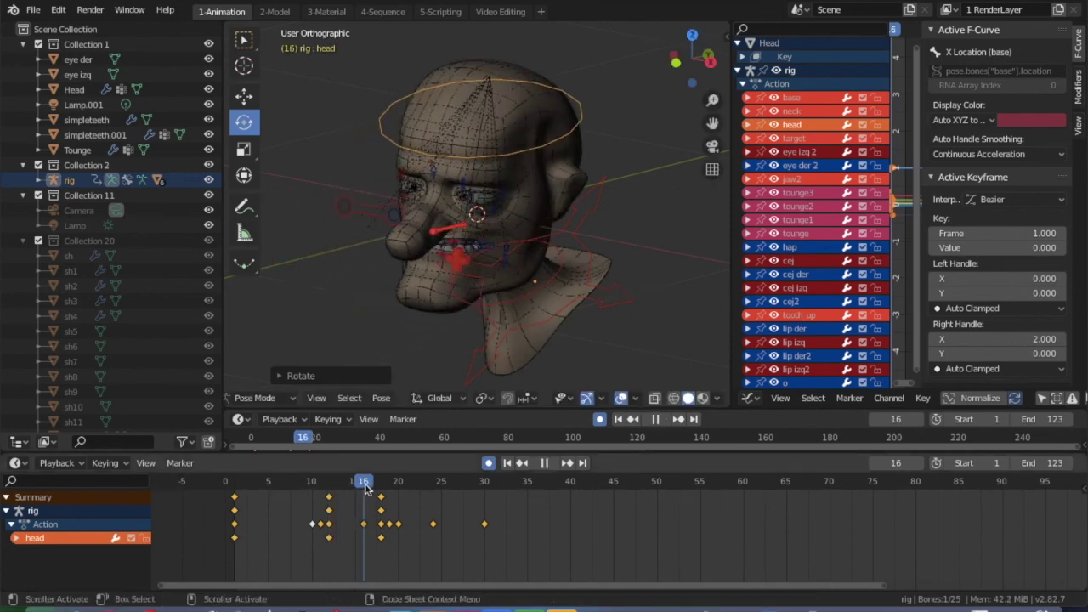
key("space")
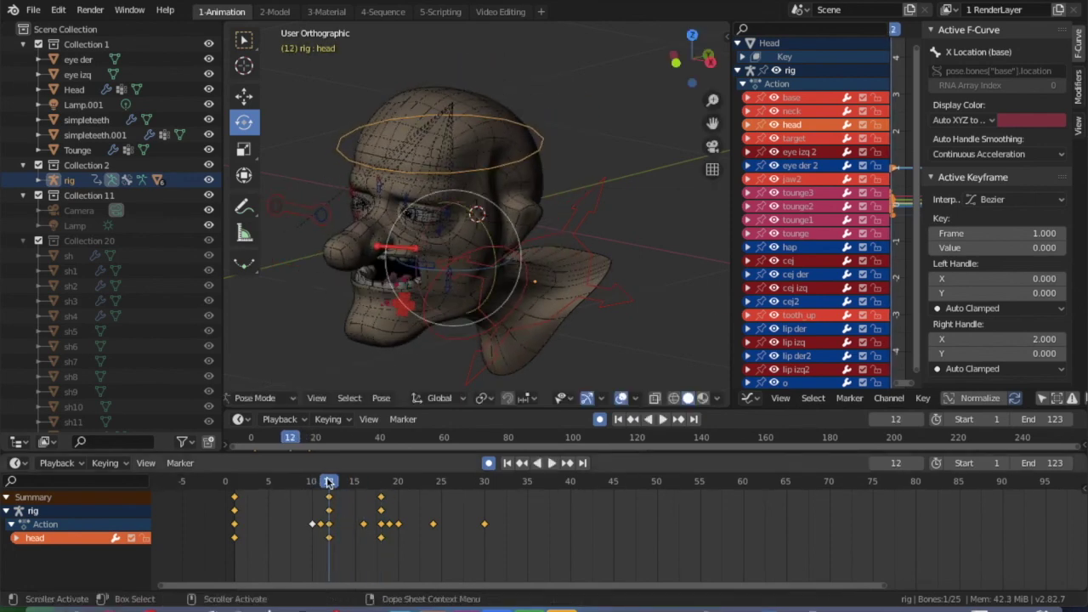
key("space")
left_click_drag(330, 481, 380, 481)
- Play the neck and head animation repeatedly from the start in a front view and stop at frame 41
mouse_move(510, 221)
middle_mouse_down()
mouse_move(546, 207)
mouse_move(380, 278)
middle_mouse_up()
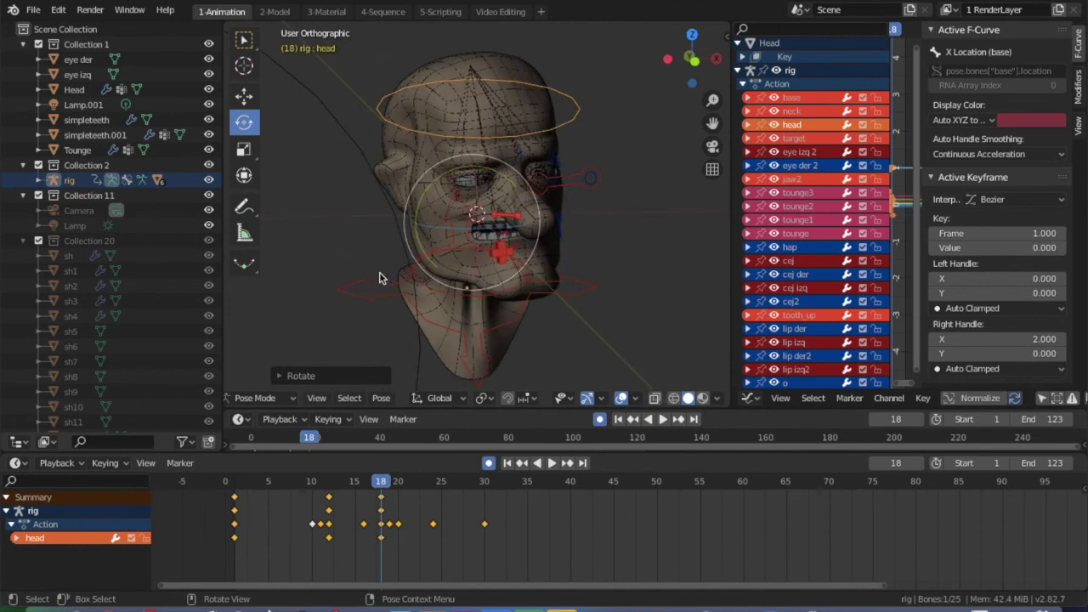
key("shift+Left")
key("space")
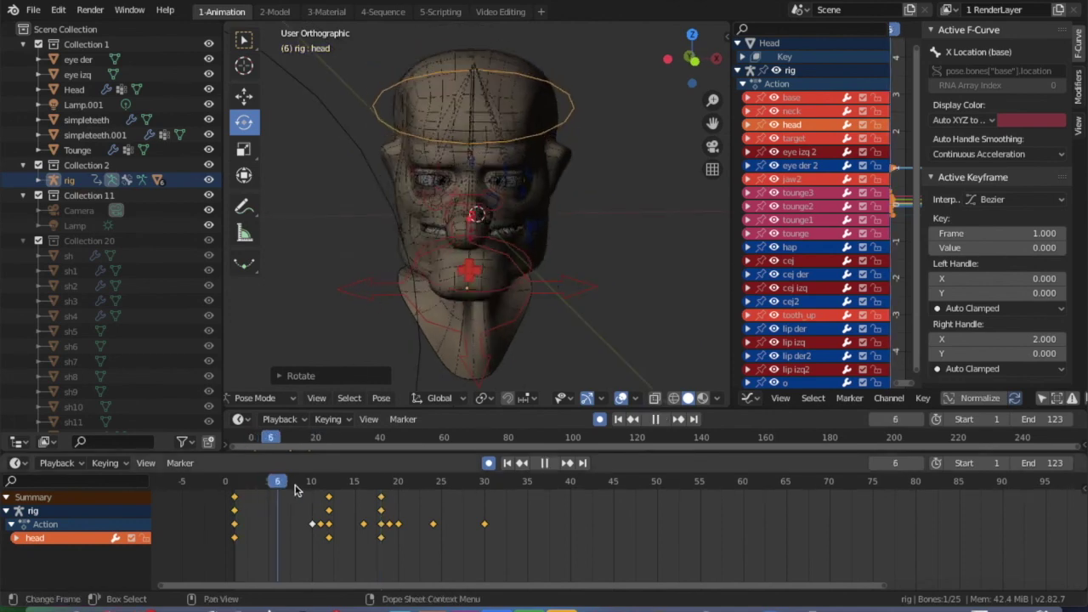
left_click_drag(406, 493, 233, 497)
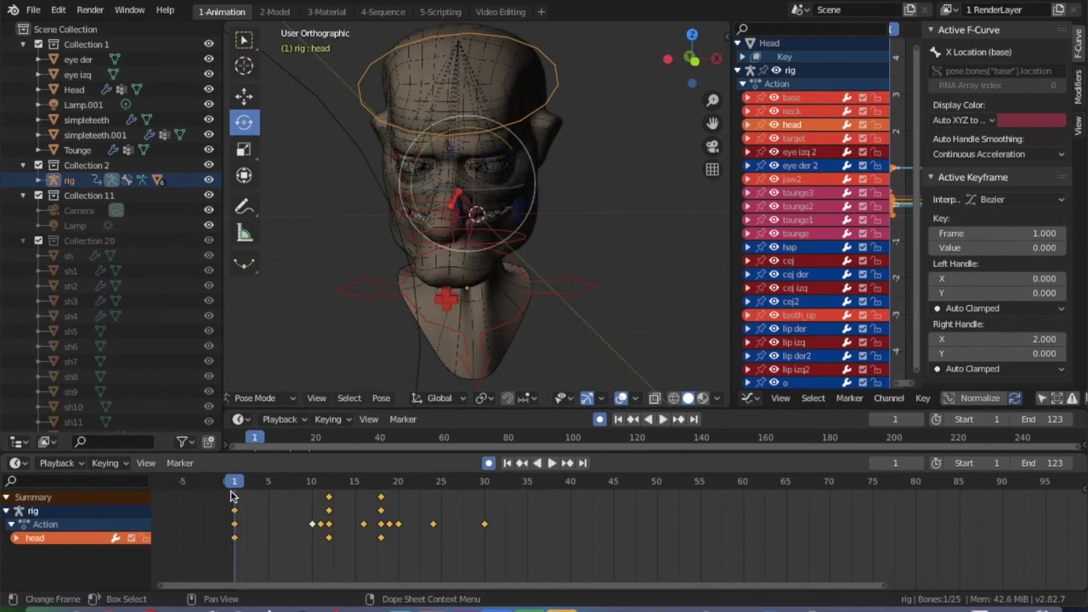
key("space")
key("space")
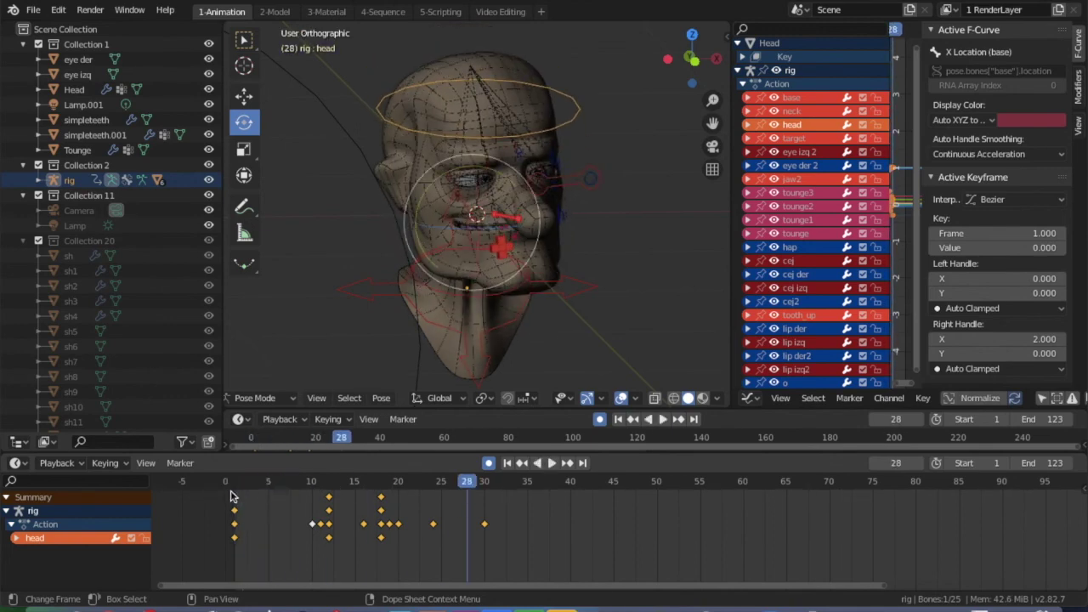
left_click(231, 492)
left_click(241, 483)
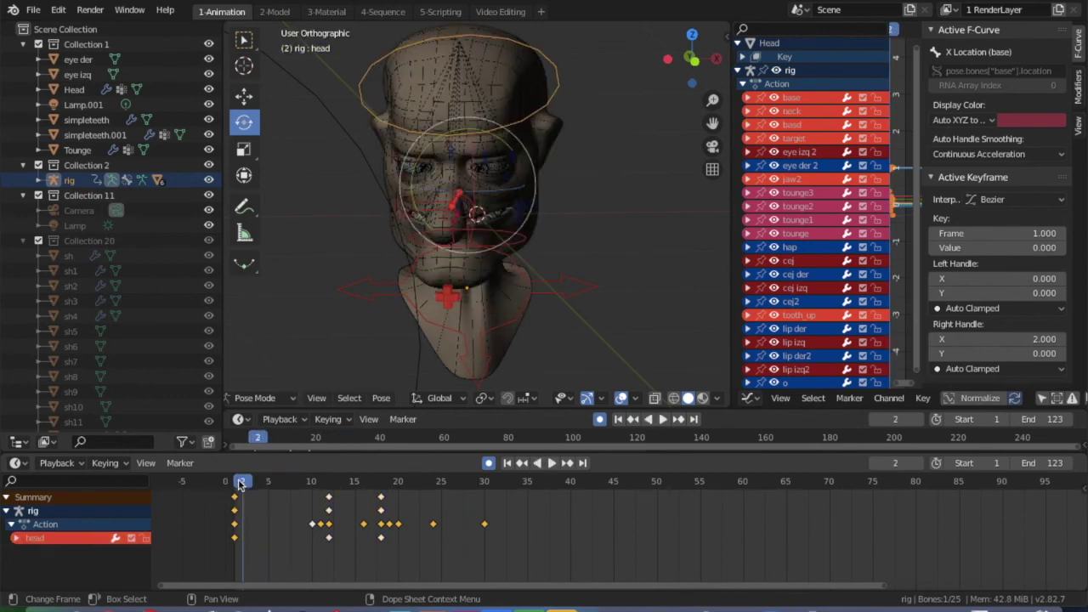
key("space")
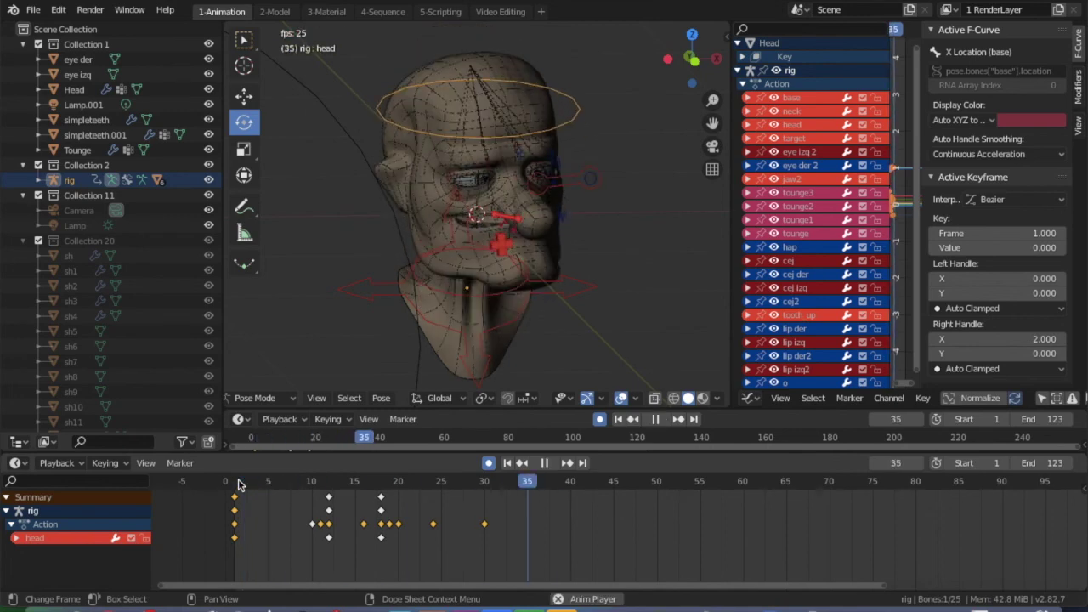
key("space")
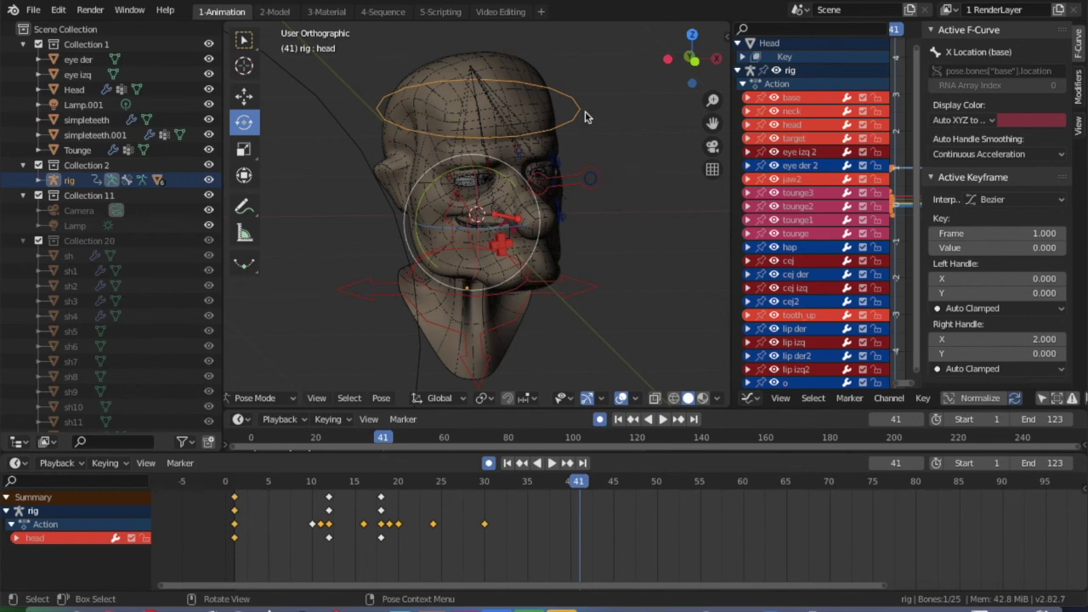
- Check the audio strip in the Video Editing workspace and return to the Animation workspace
left_click(501, 11)
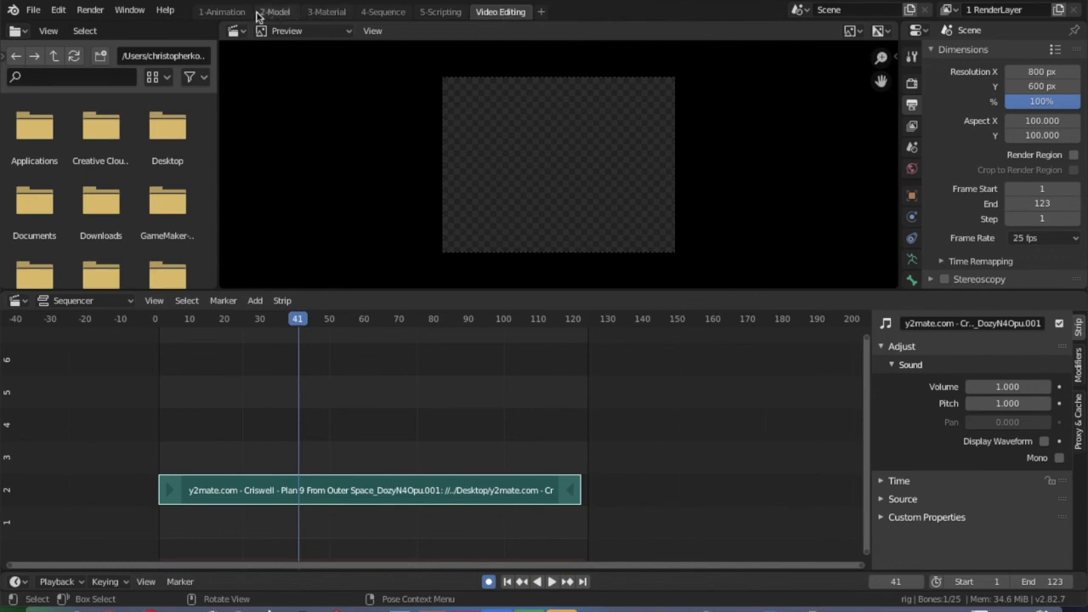
left_click(220, 12)
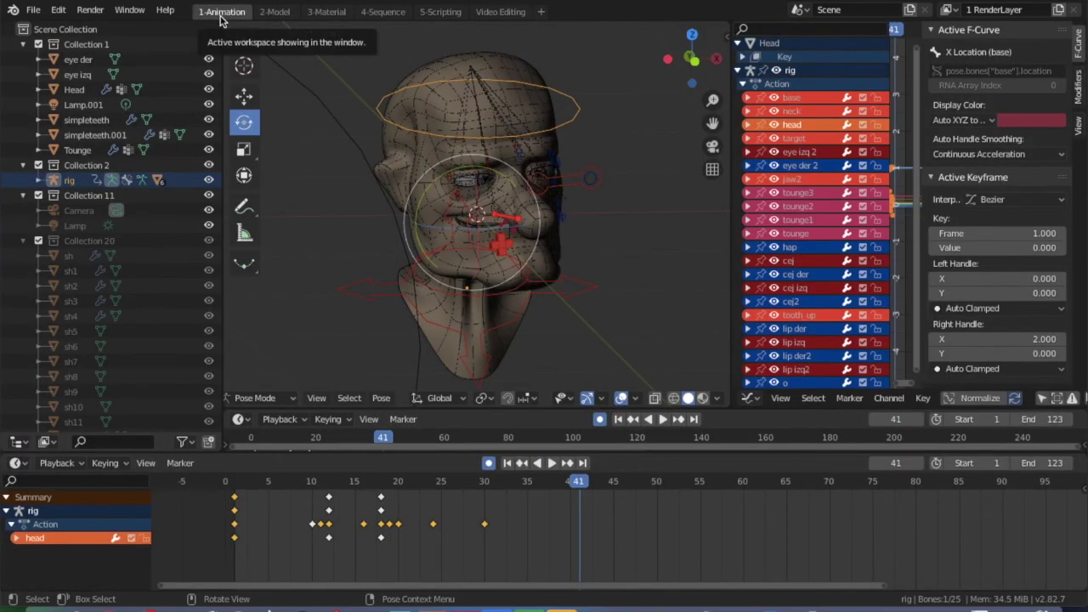